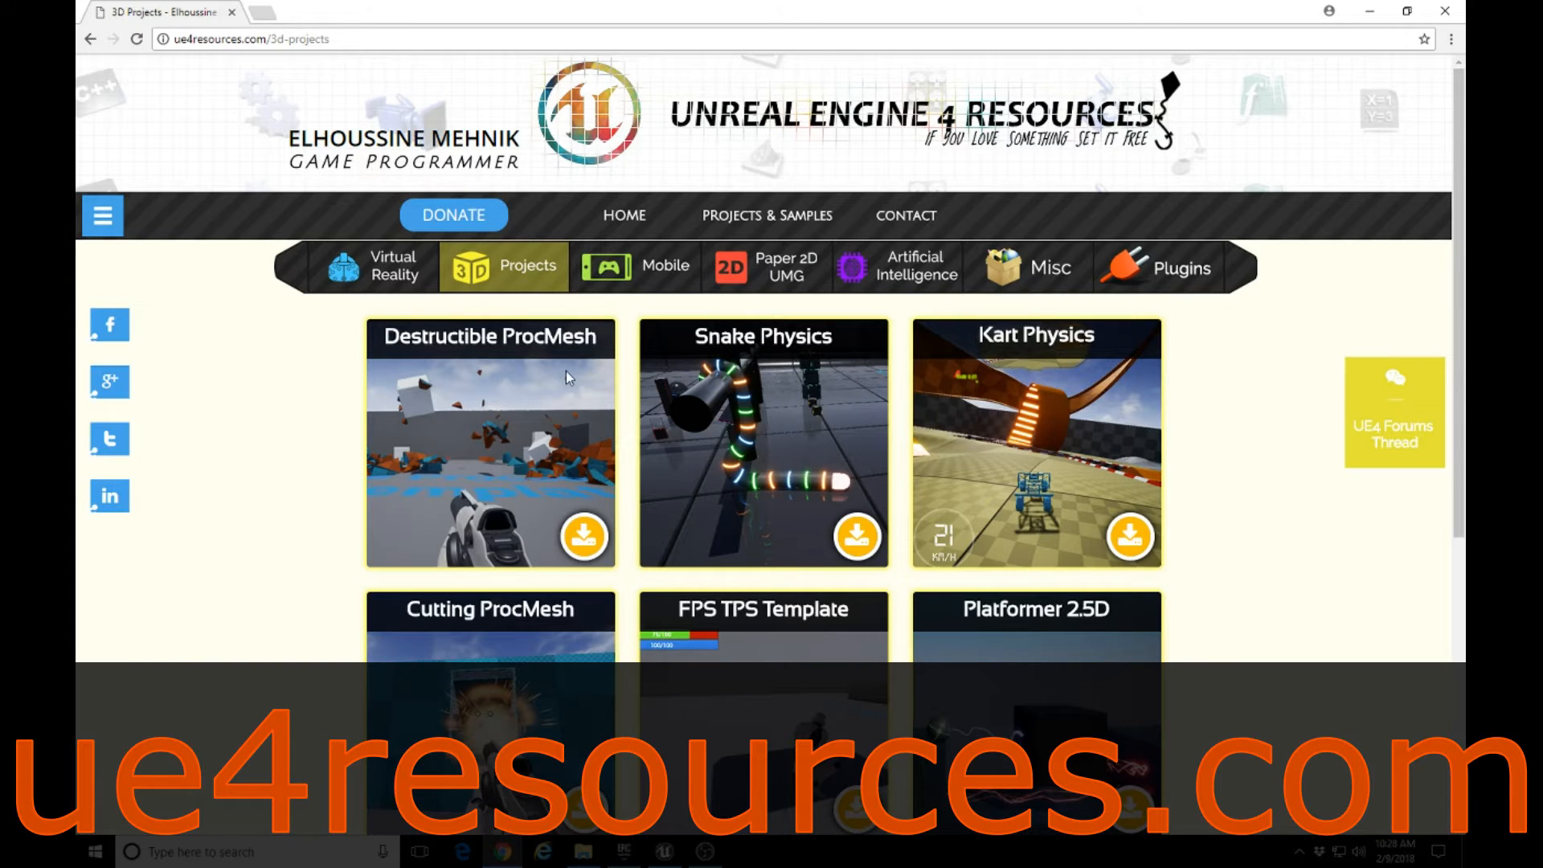
Look over the 3D project templates on ue4resources.com and switch to the Unreal Editor with the ARollingBall project.
{"action": "scroll", "coordinate": [755, 432], "scroll_direction": "down", "scroll_amount": 4}
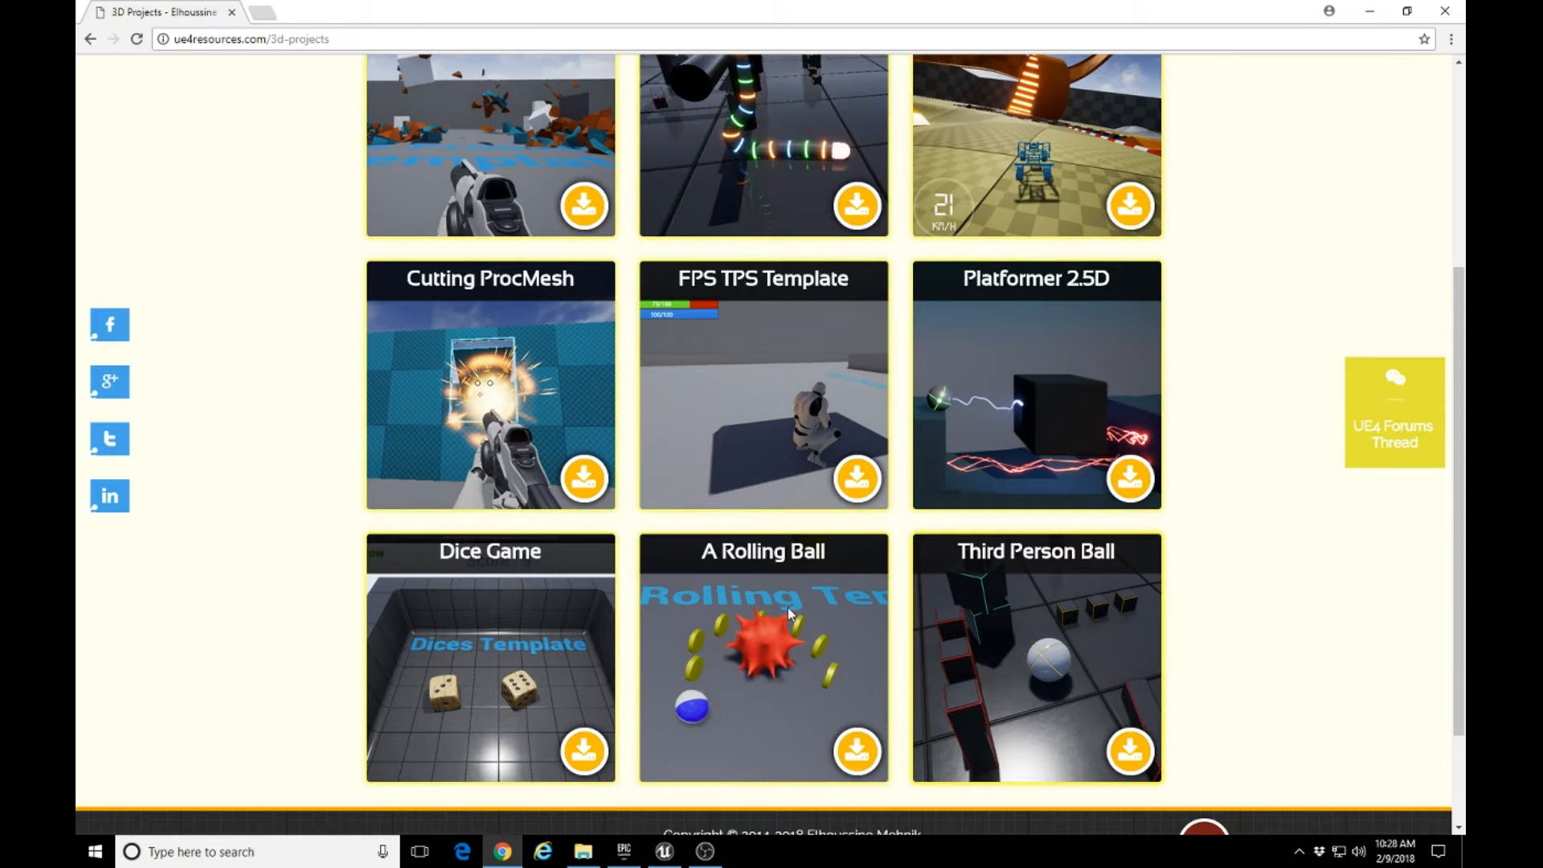
{"action": "scroll", "coordinate": [788, 606], "scroll_direction": "up", "scroll_amount": 2}
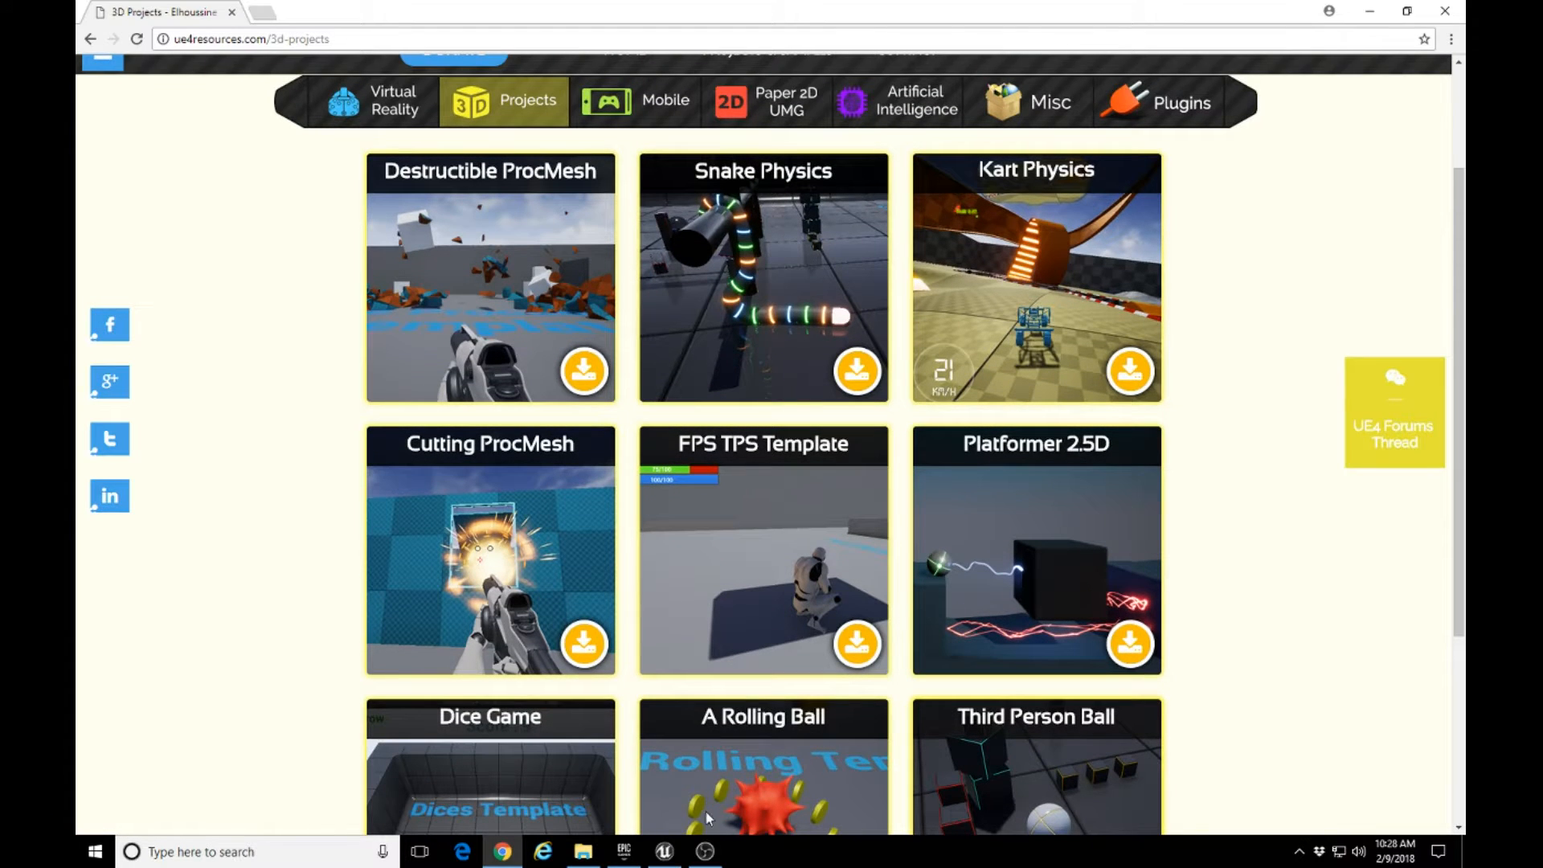
{"action": "left_click", "coordinate": [665, 851]}
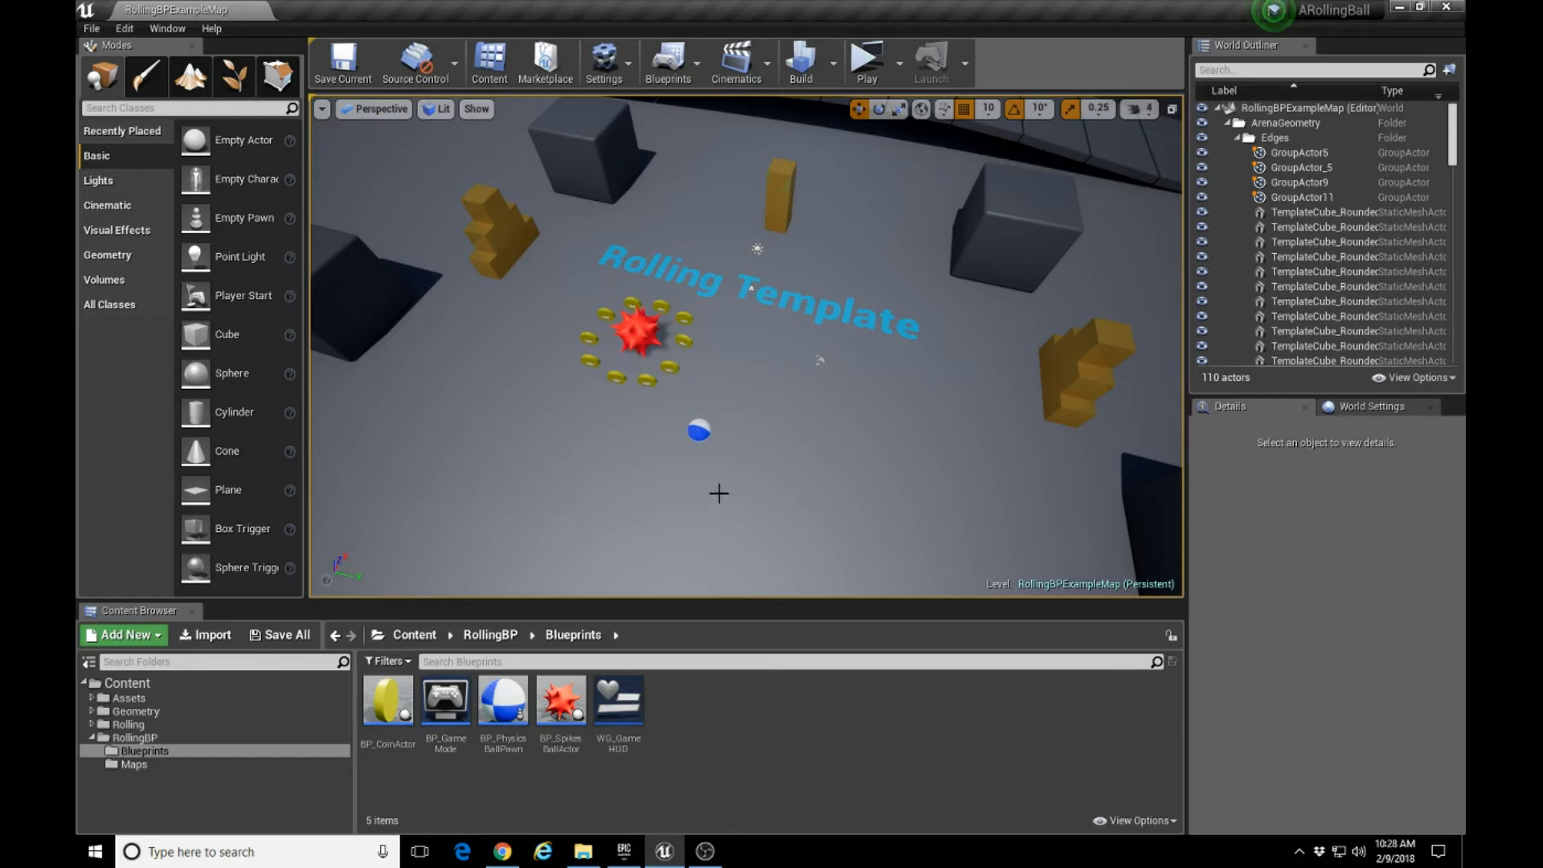
Play the level in a preview window and roll the ball around the spiked ball to collect all ten coins.
{"action": "right_click_drag", "start_coordinate": [841, 429], "coordinate": [760, 411]}
{"action": "key", "text": "s"}
{"action": "key", "text": "d"}
{"action": "key", "text": "w"}
{"action": "key", "text": "a"}
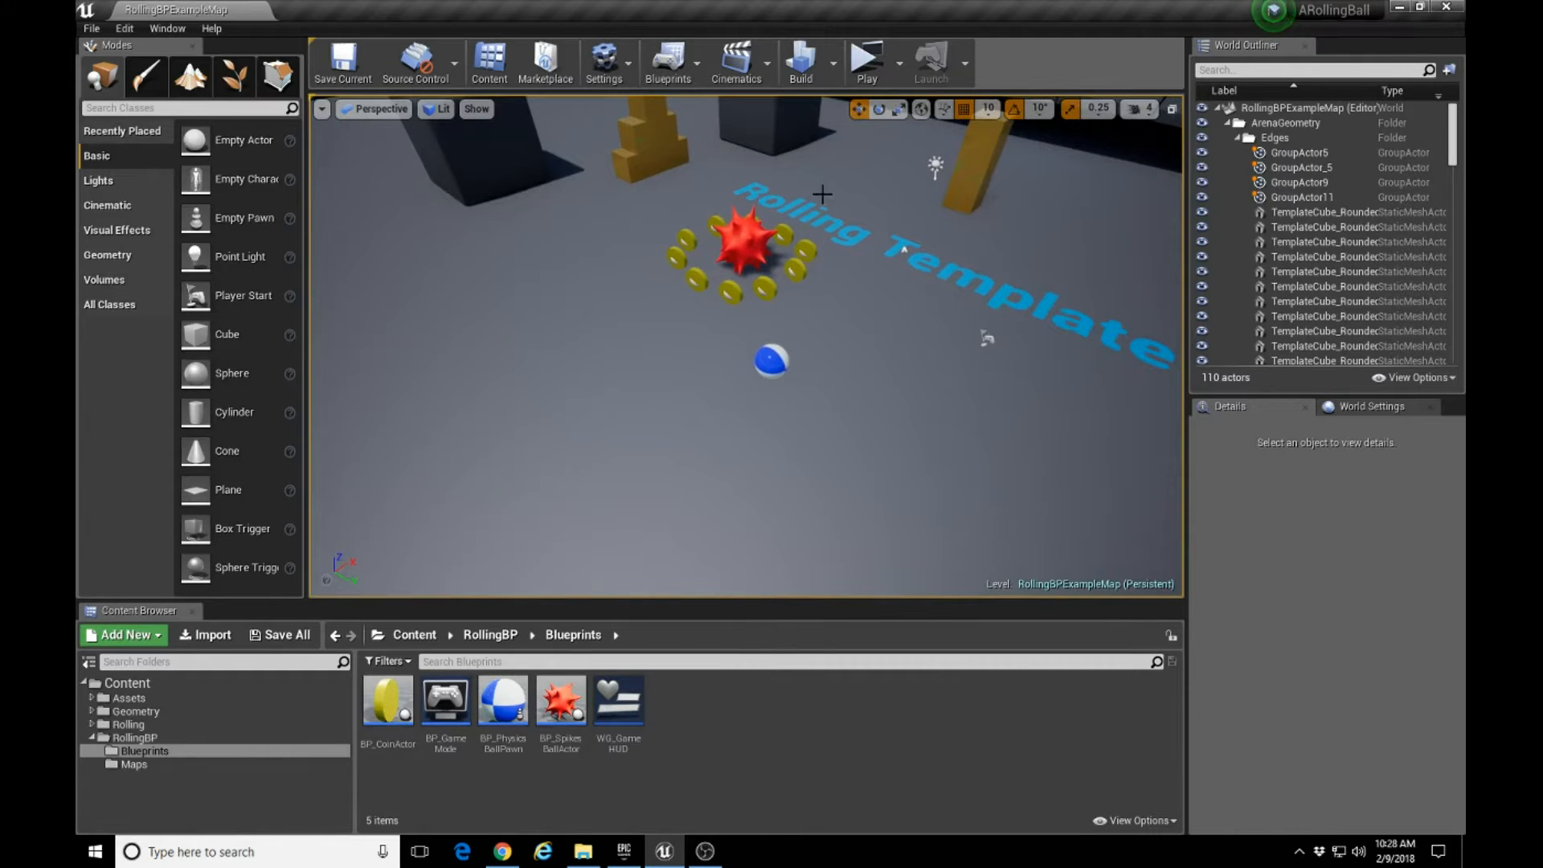
{"action": "left_click", "coordinate": [867, 58]}
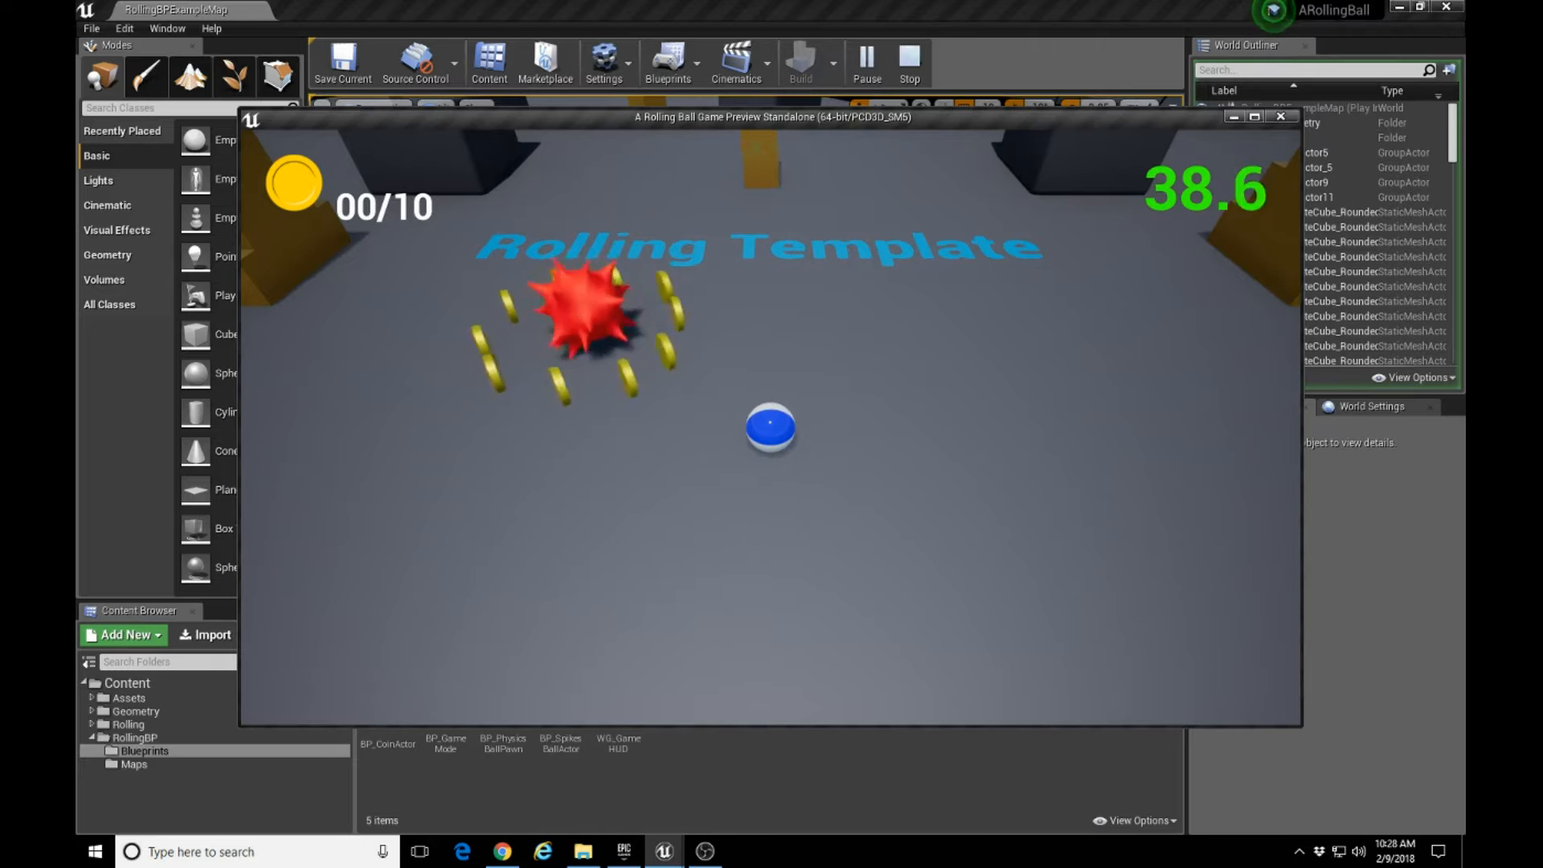
{"action": "key", "text": "w"}
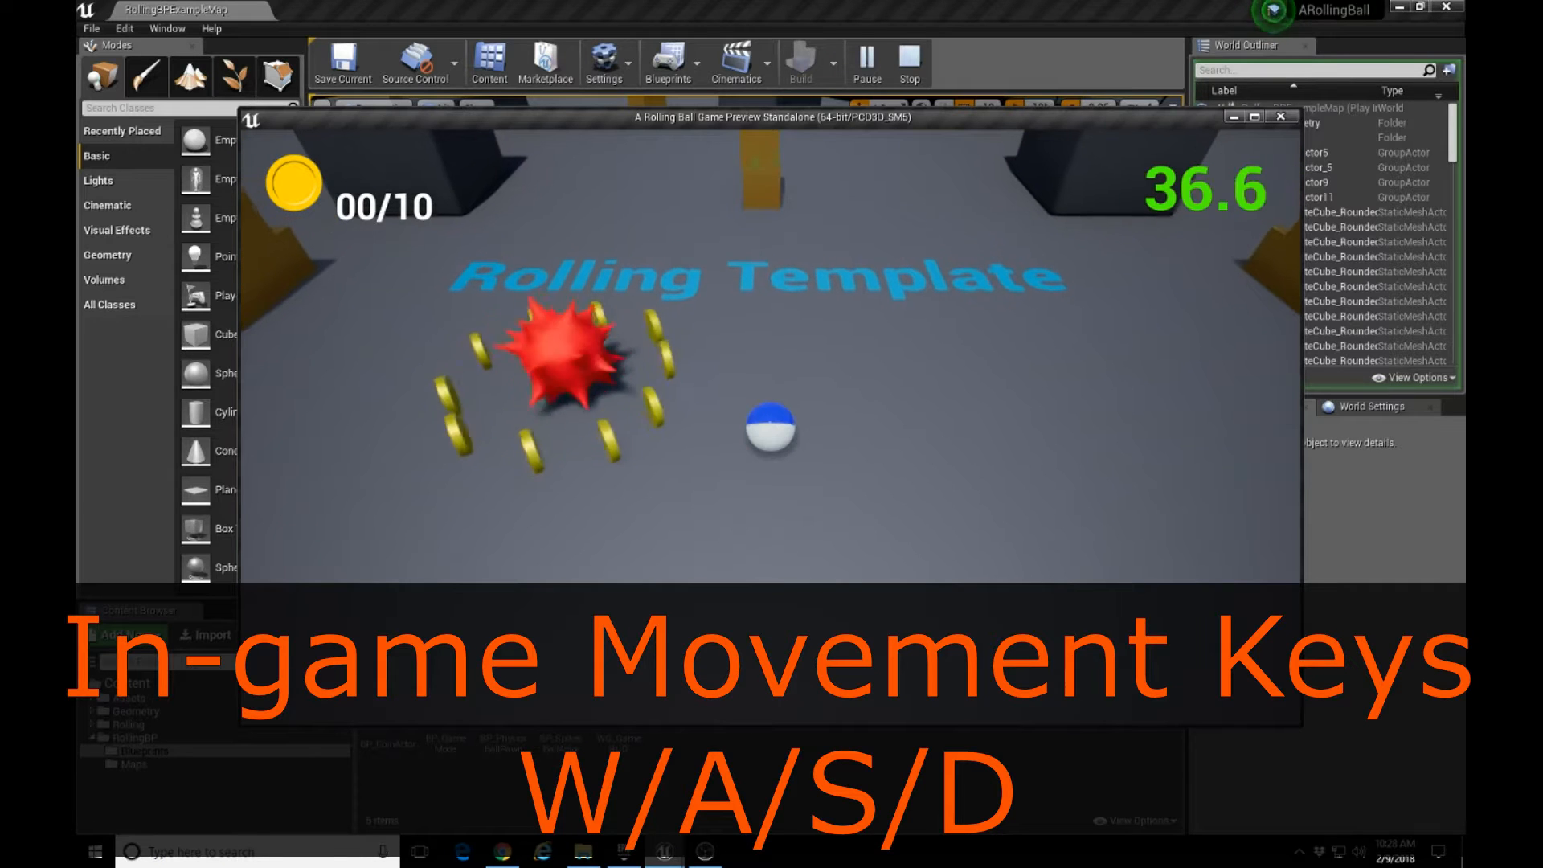
{"action": "key", "text": "a"}
{"action": "key", "text": "w"}
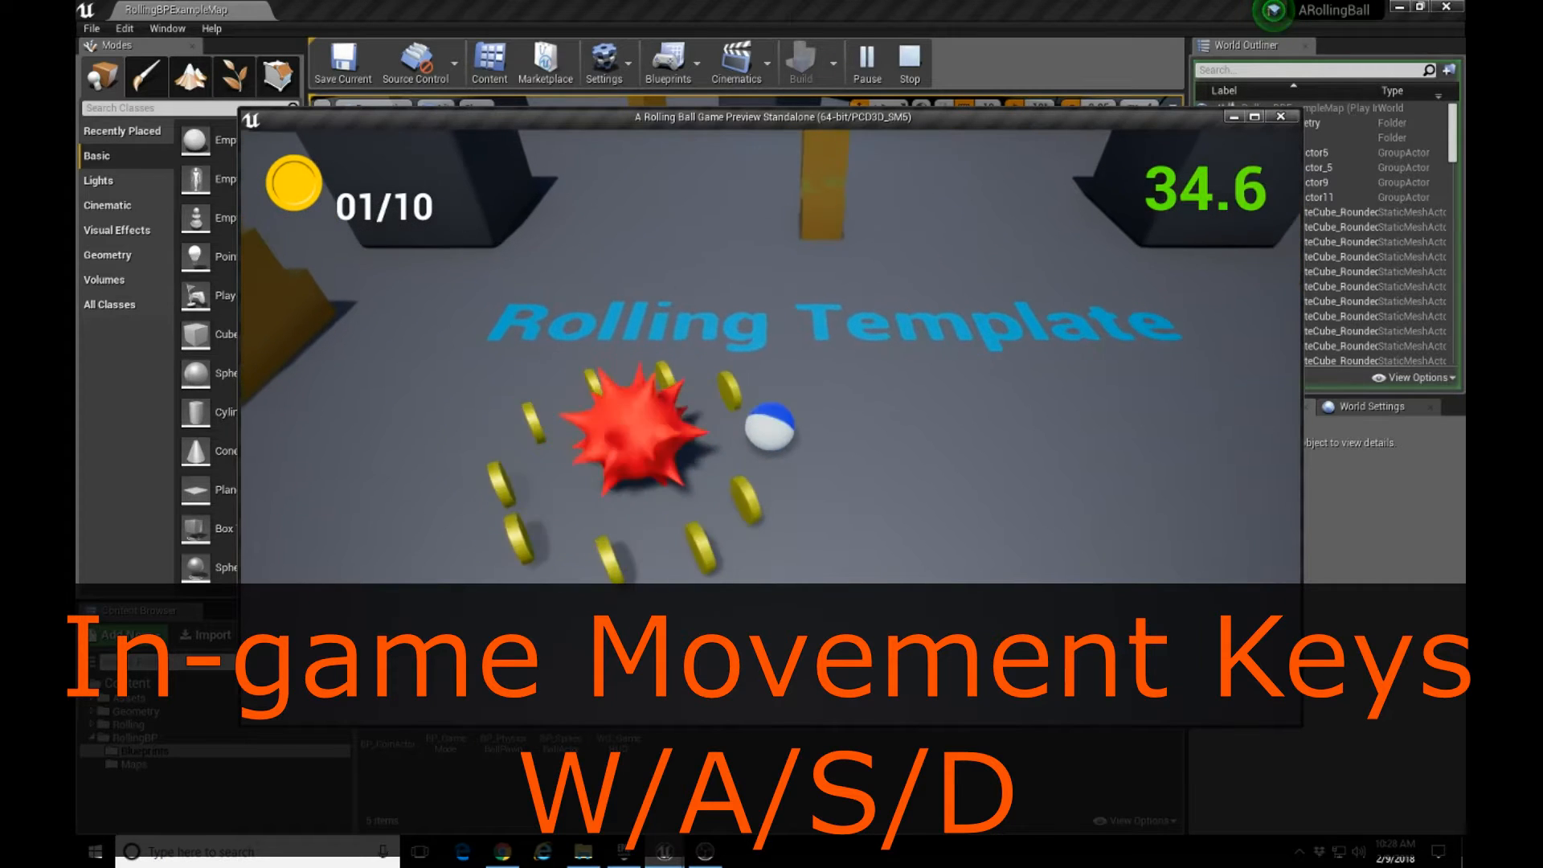
{"action": "key", "text": "a"}
{"action": "key", "text": "s"}
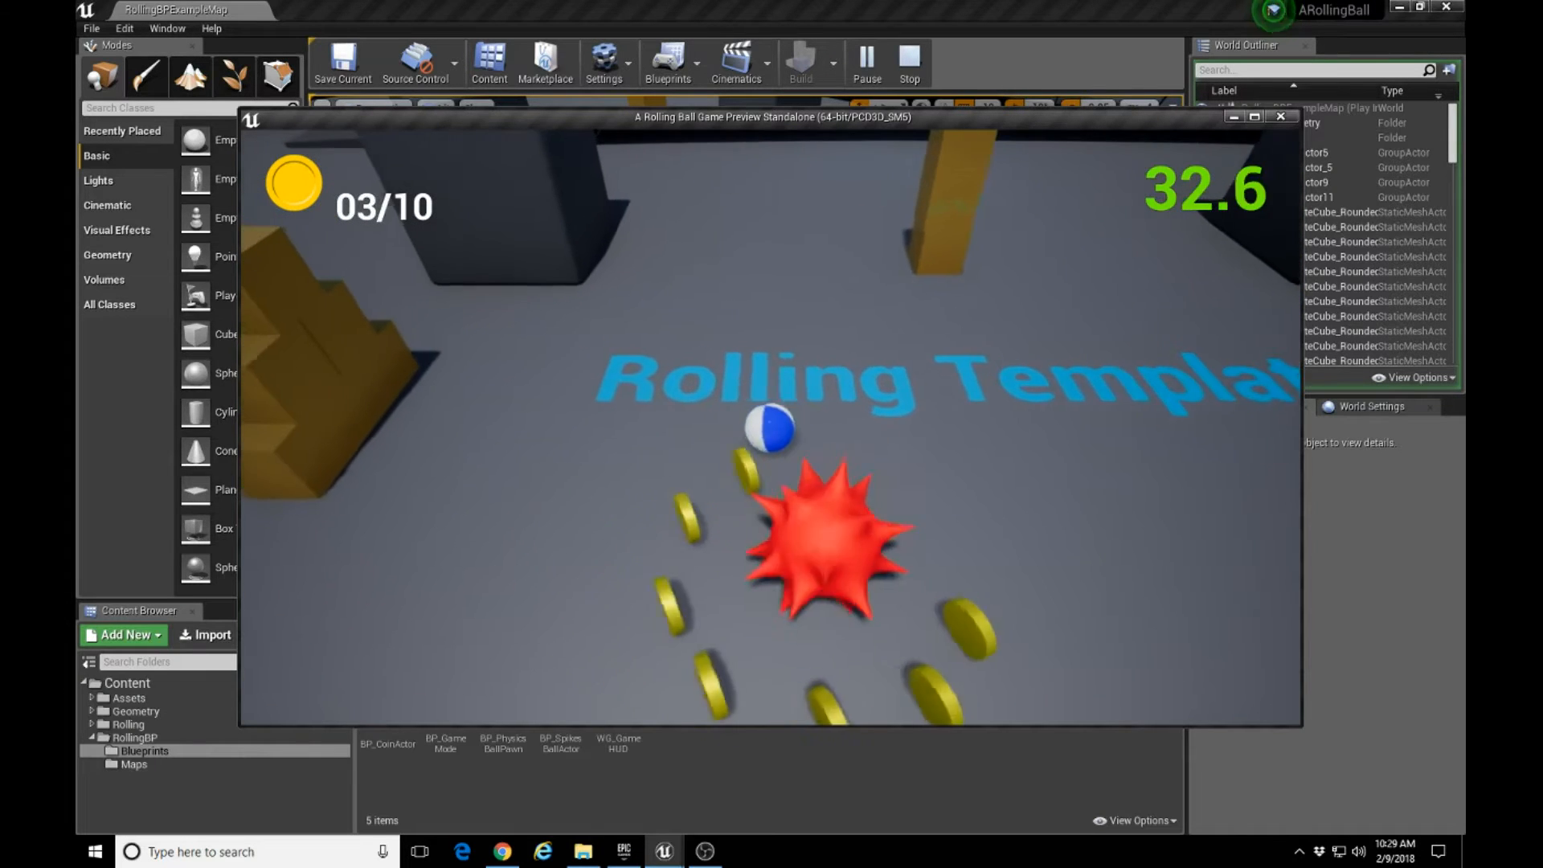
{"action": "key", "text": "s"}
{"action": "key", "text": "d"}
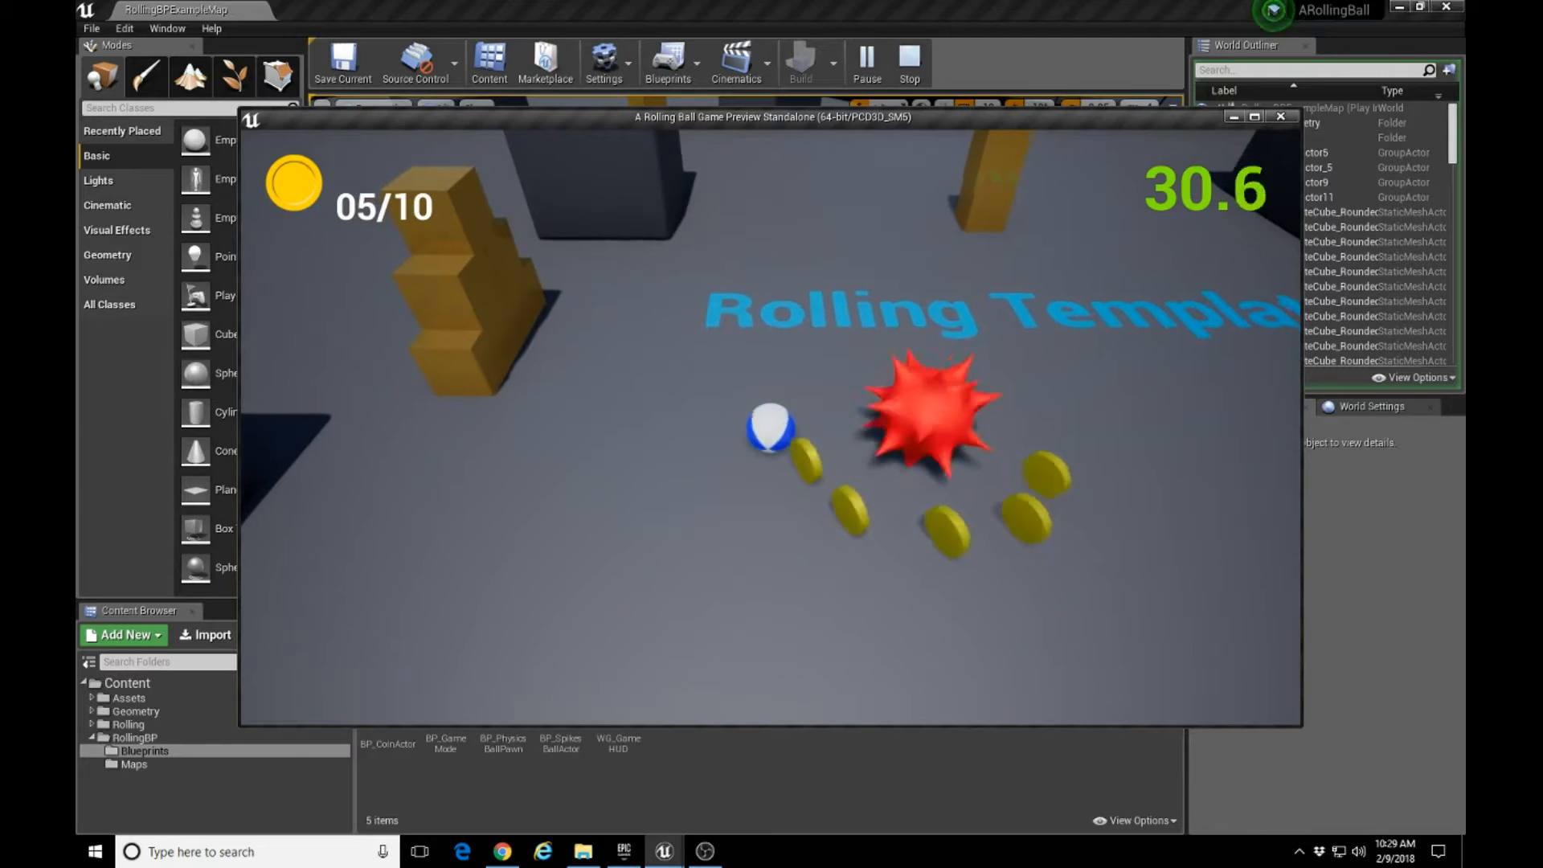
{"action": "key", "text": "d"}
{"action": "key", "text": "w"}
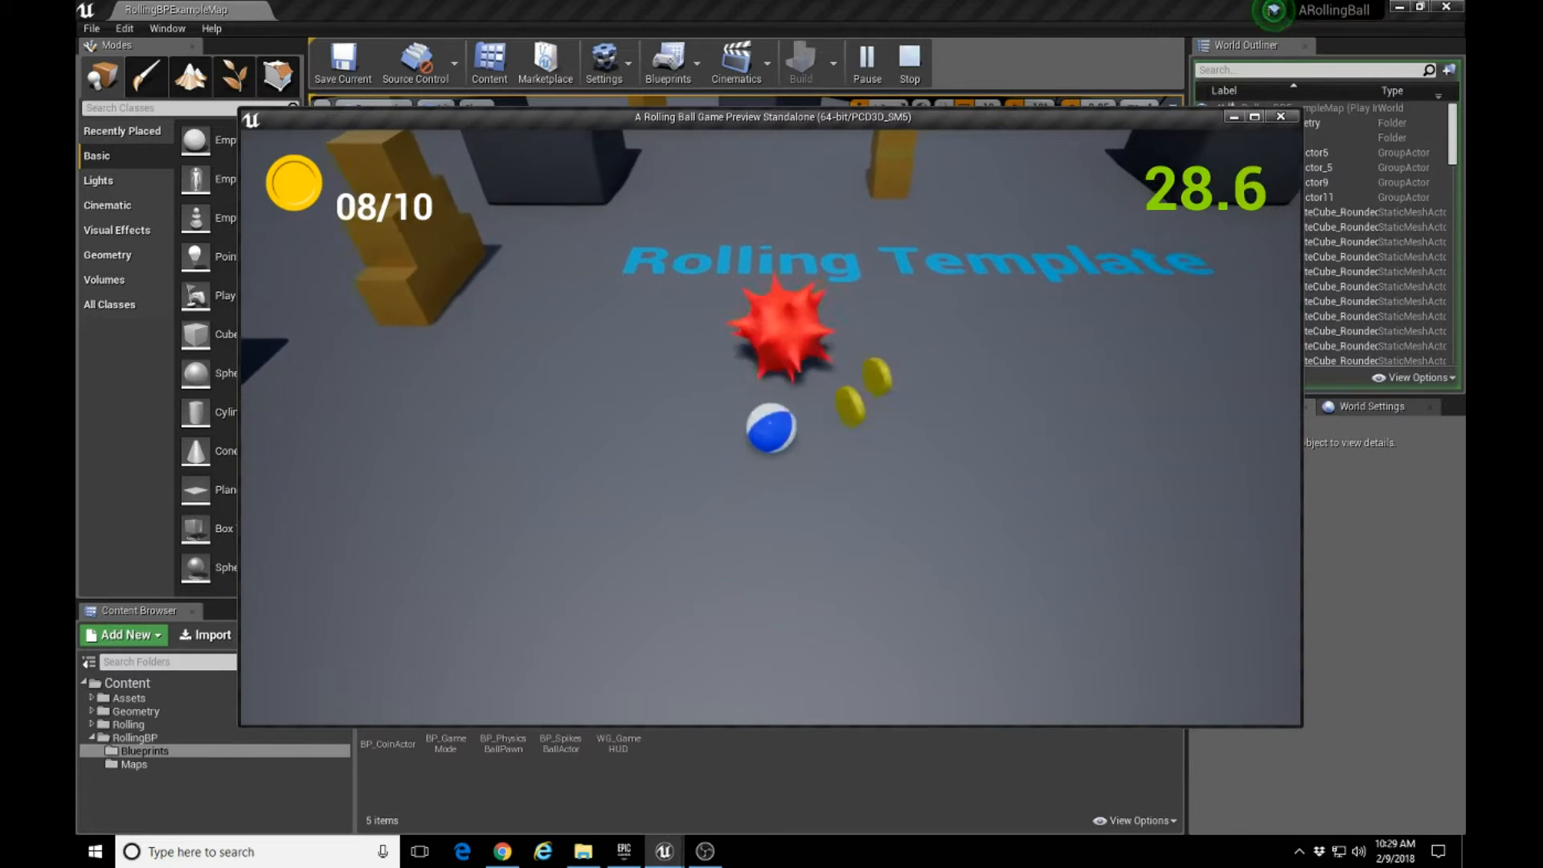
{"action": "key", "text": "w"}
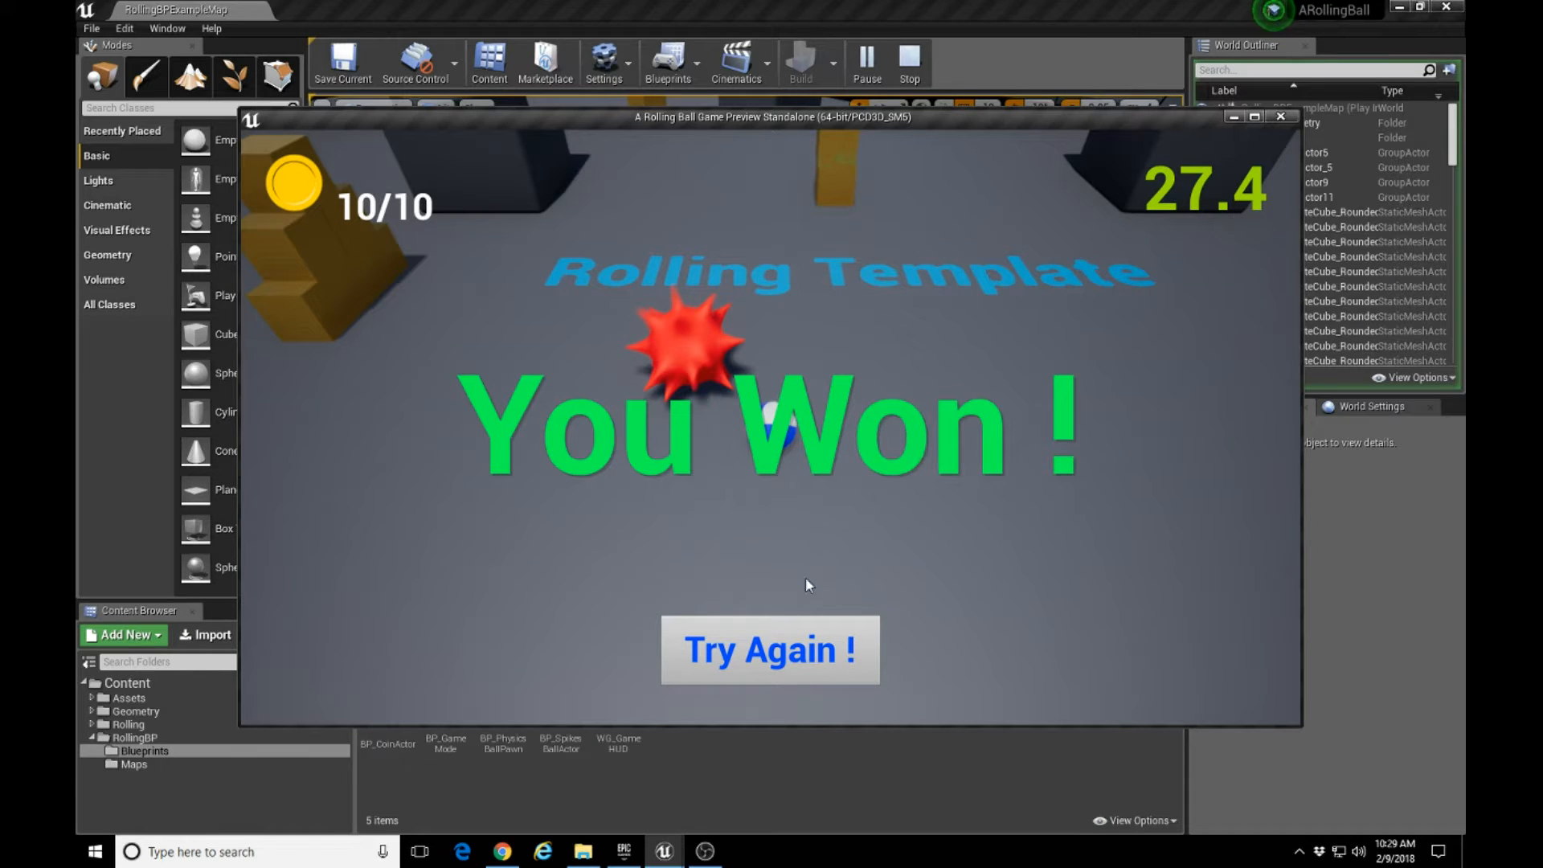
Restart the game, roll the ball into the spiked ball to test losing, and close the preview window.
{"action": "left_click", "coordinate": [803, 638]}
{"action": "key", "text": "w"}
{"action": "key", "text": "a"}
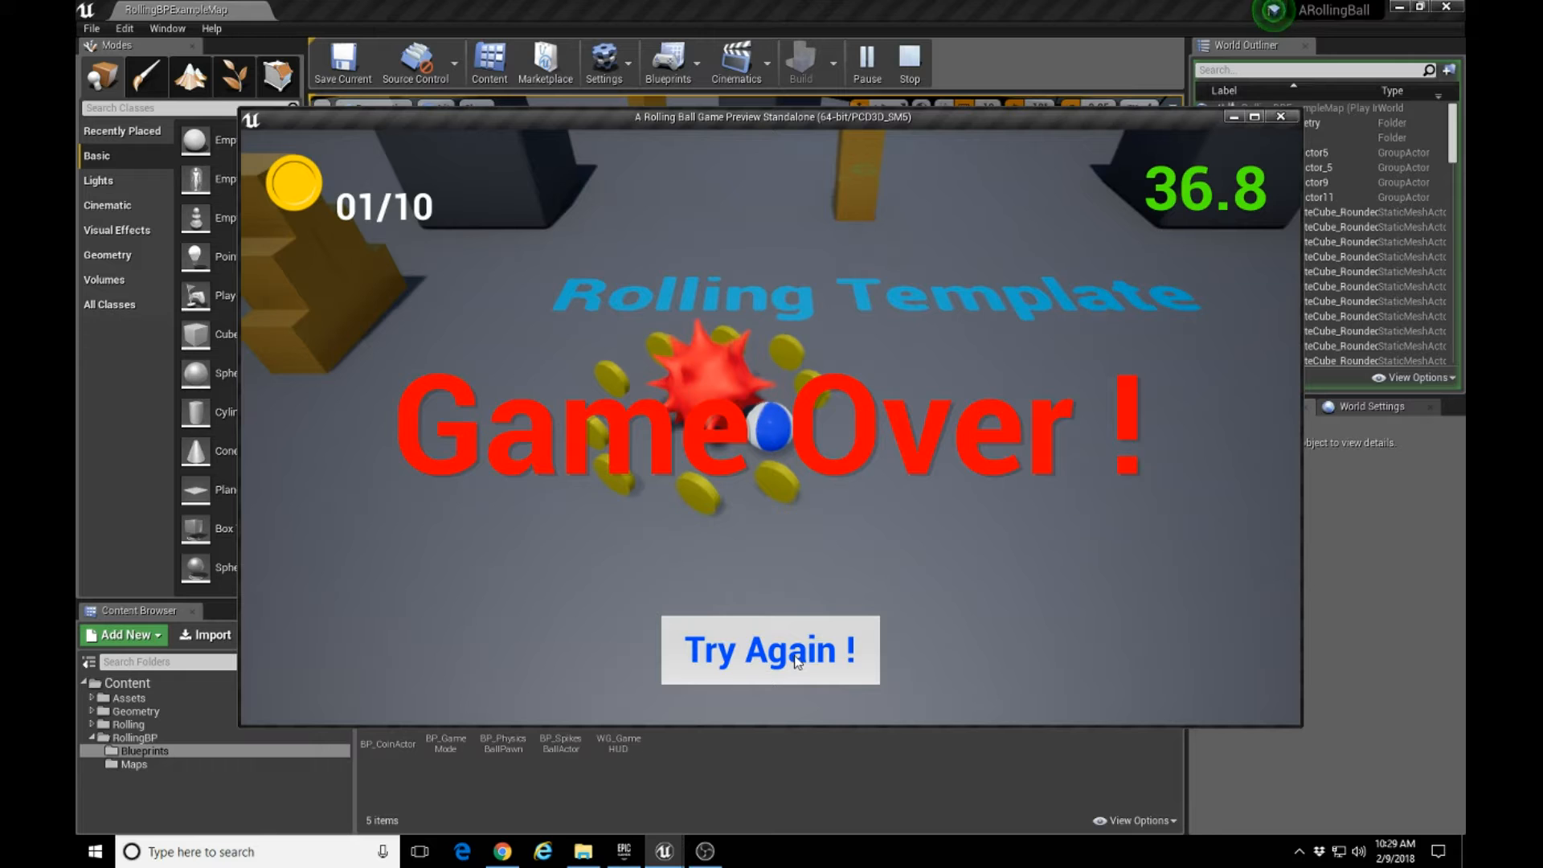
{"action": "left_click", "coordinate": [1279, 120]}
Inspect the coins around the spiked ball by selecting several of them one at a time.
{"action": "right_click_drag", "start_coordinate": [769, 337], "coordinate": [824, 297]}
{"action": "right_click_drag", "start_coordinate": [681, 395], "coordinate": [704, 405]}
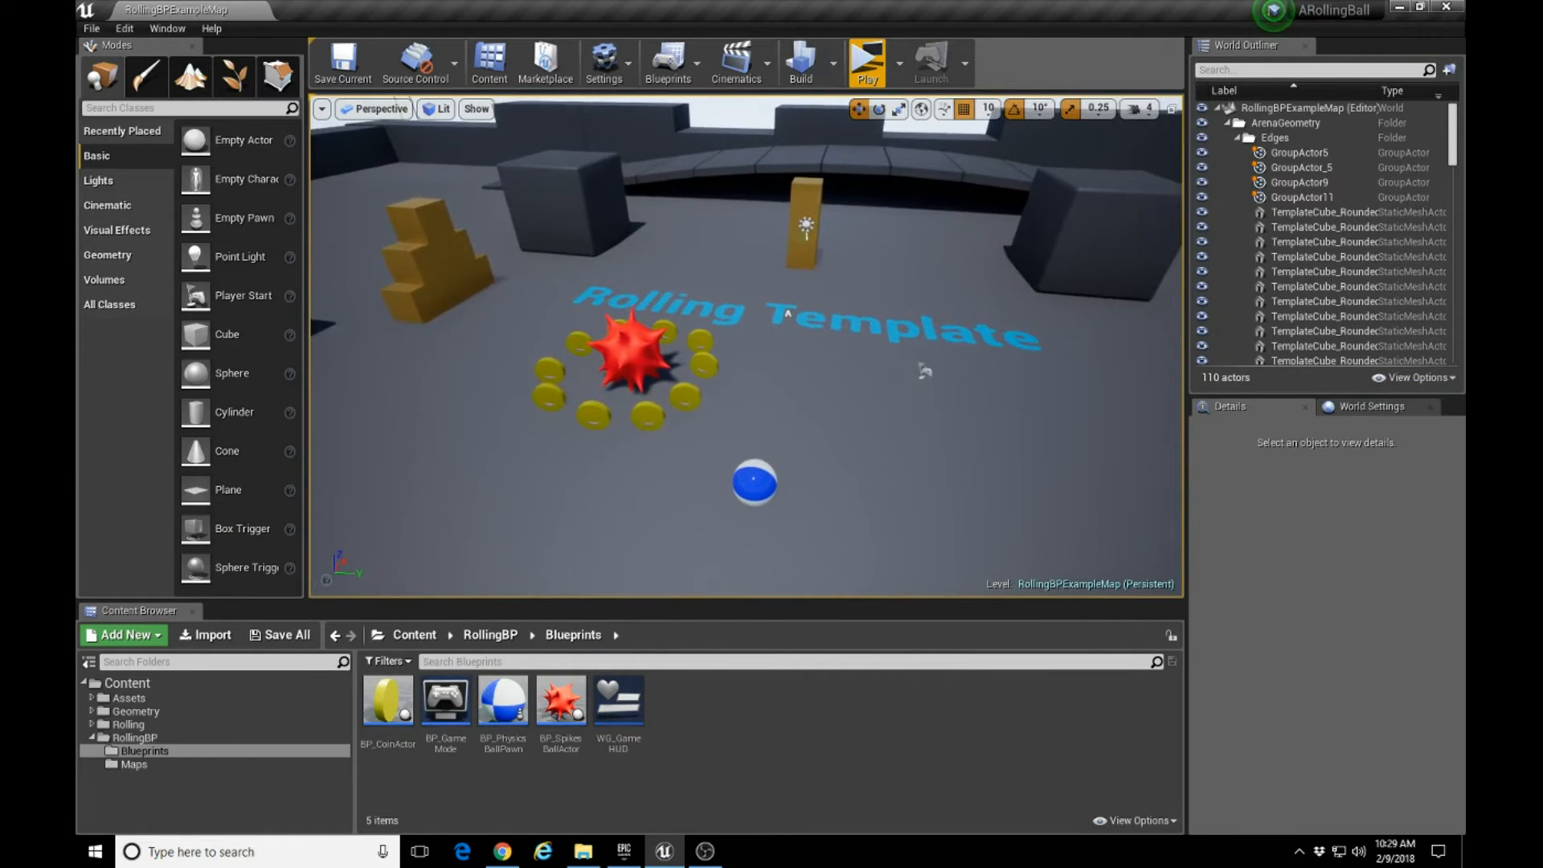
{"action": "left_click", "coordinate": [700, 344]}
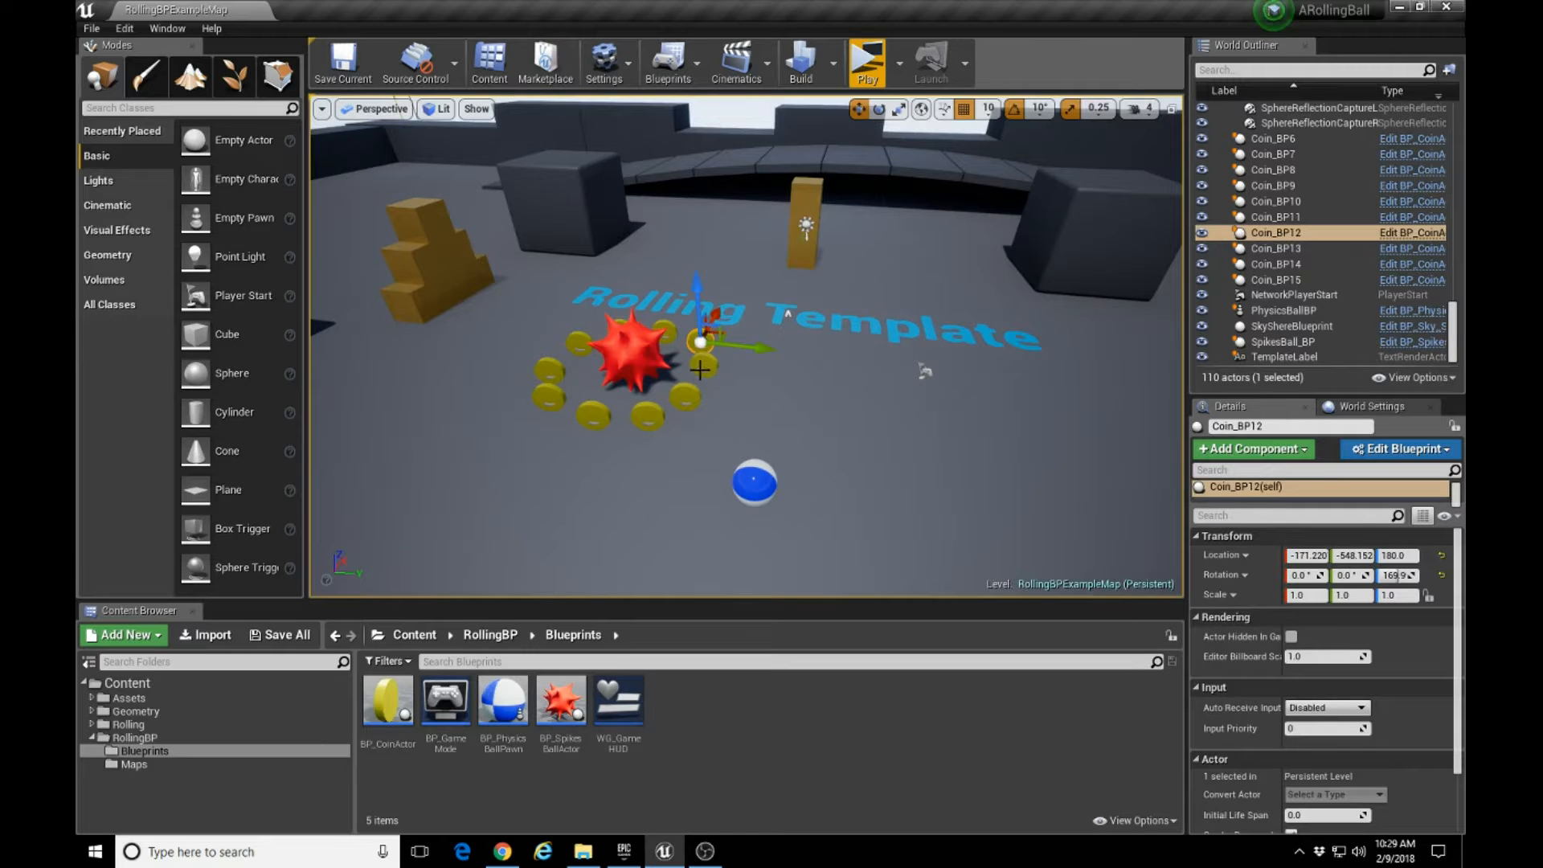
{"action": "left_click", "coordinate": [702, 365]}
{"action": "left_click", "coordinate": [546, 387]}
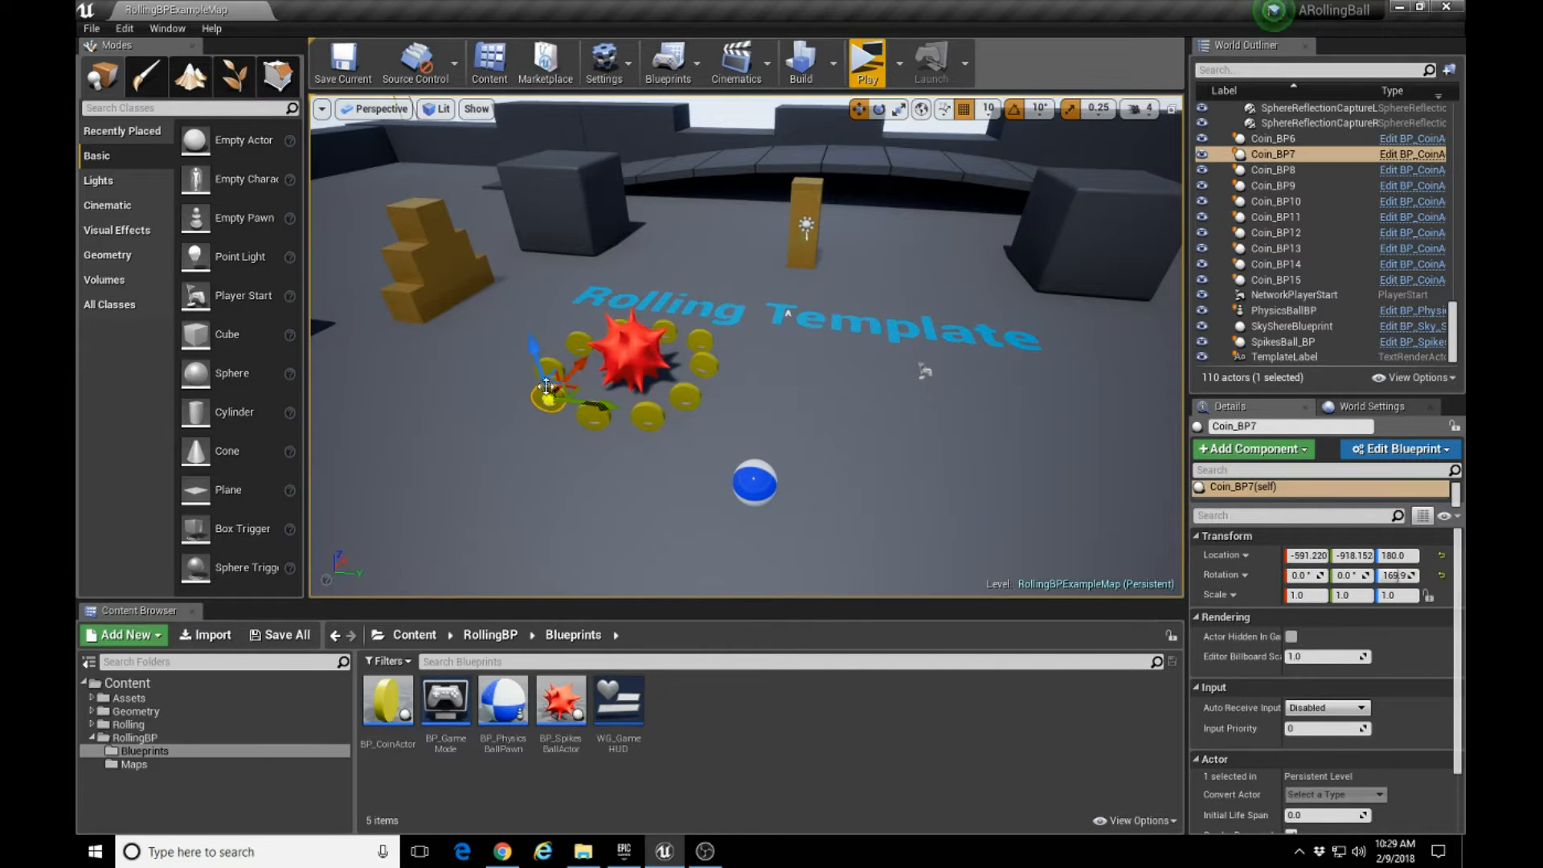
{"action": "left_click", "coordinate": [550, 368]}
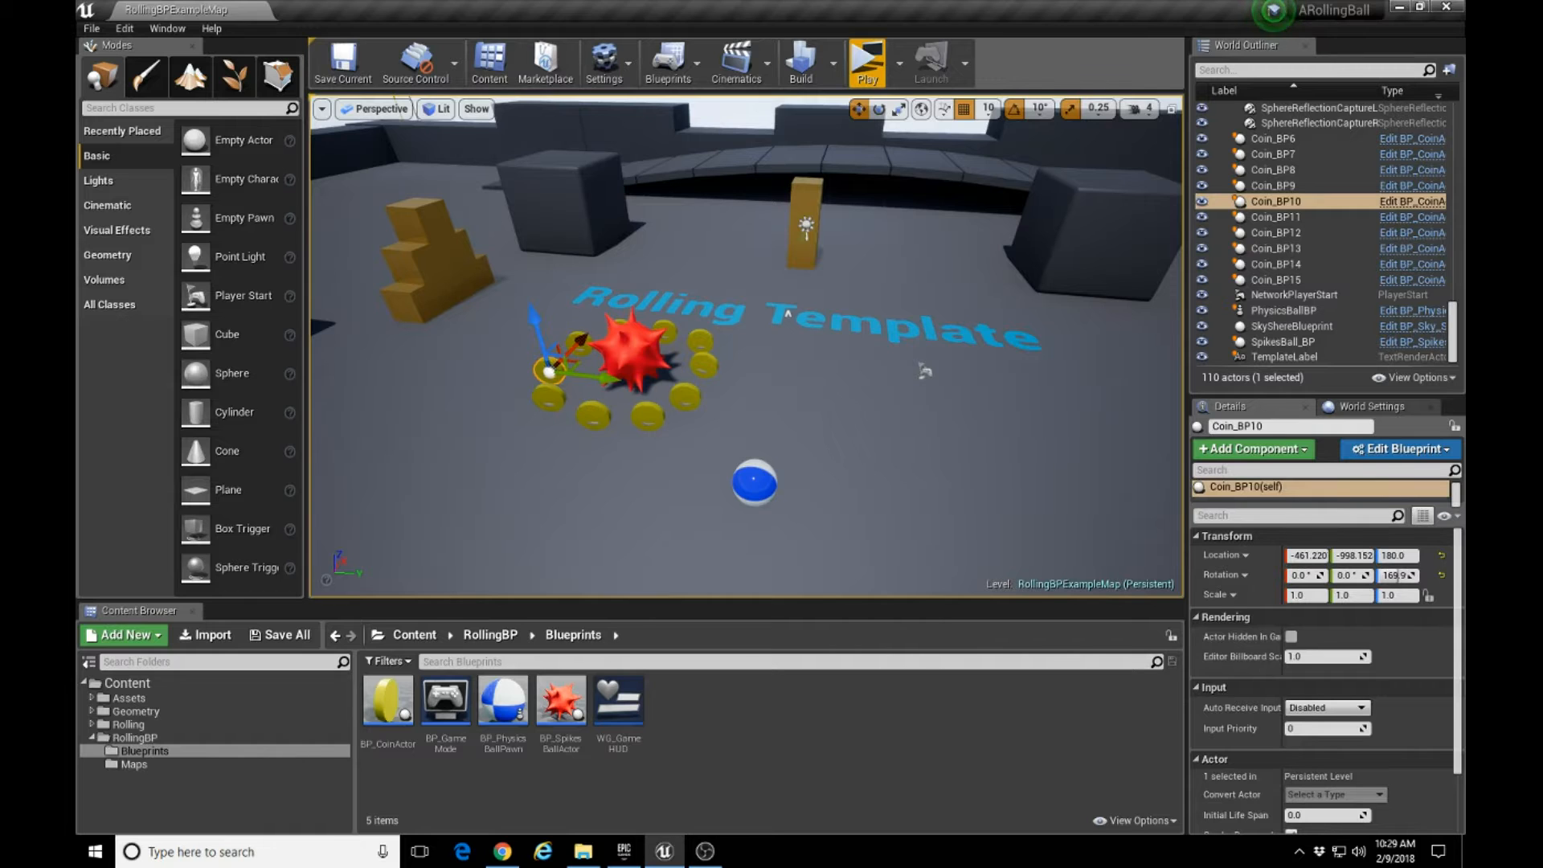
{"action": "left_click", "coordinate": [593, 415]}
{"action": "left_click", "coordinate": [647, 415]}
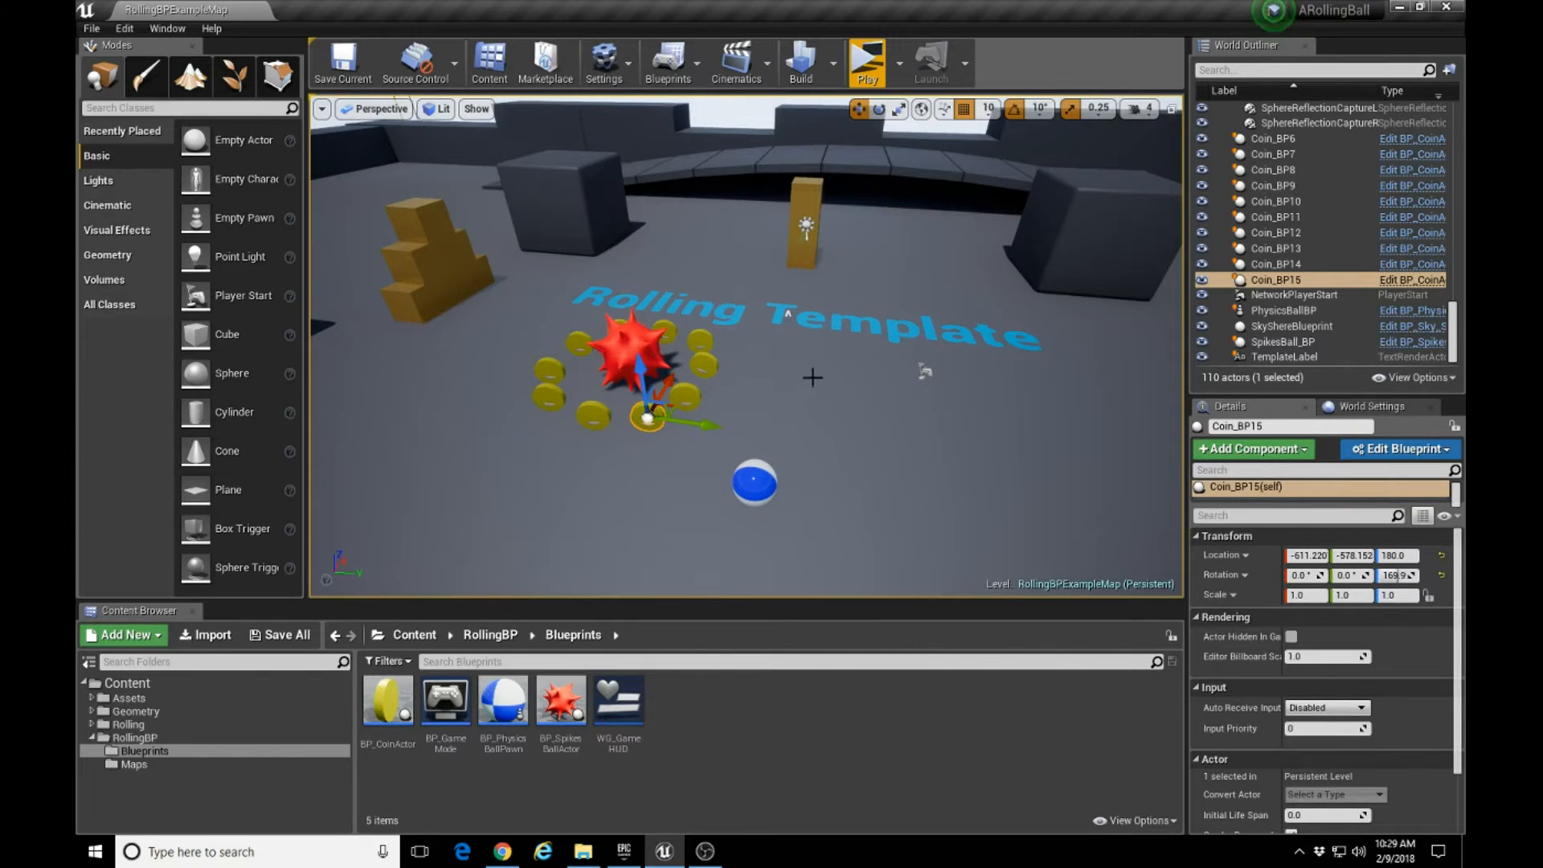
Delete the Rolling Template text label from the level floor.
{"action": "left_click", "coordinate": [788, 313]}
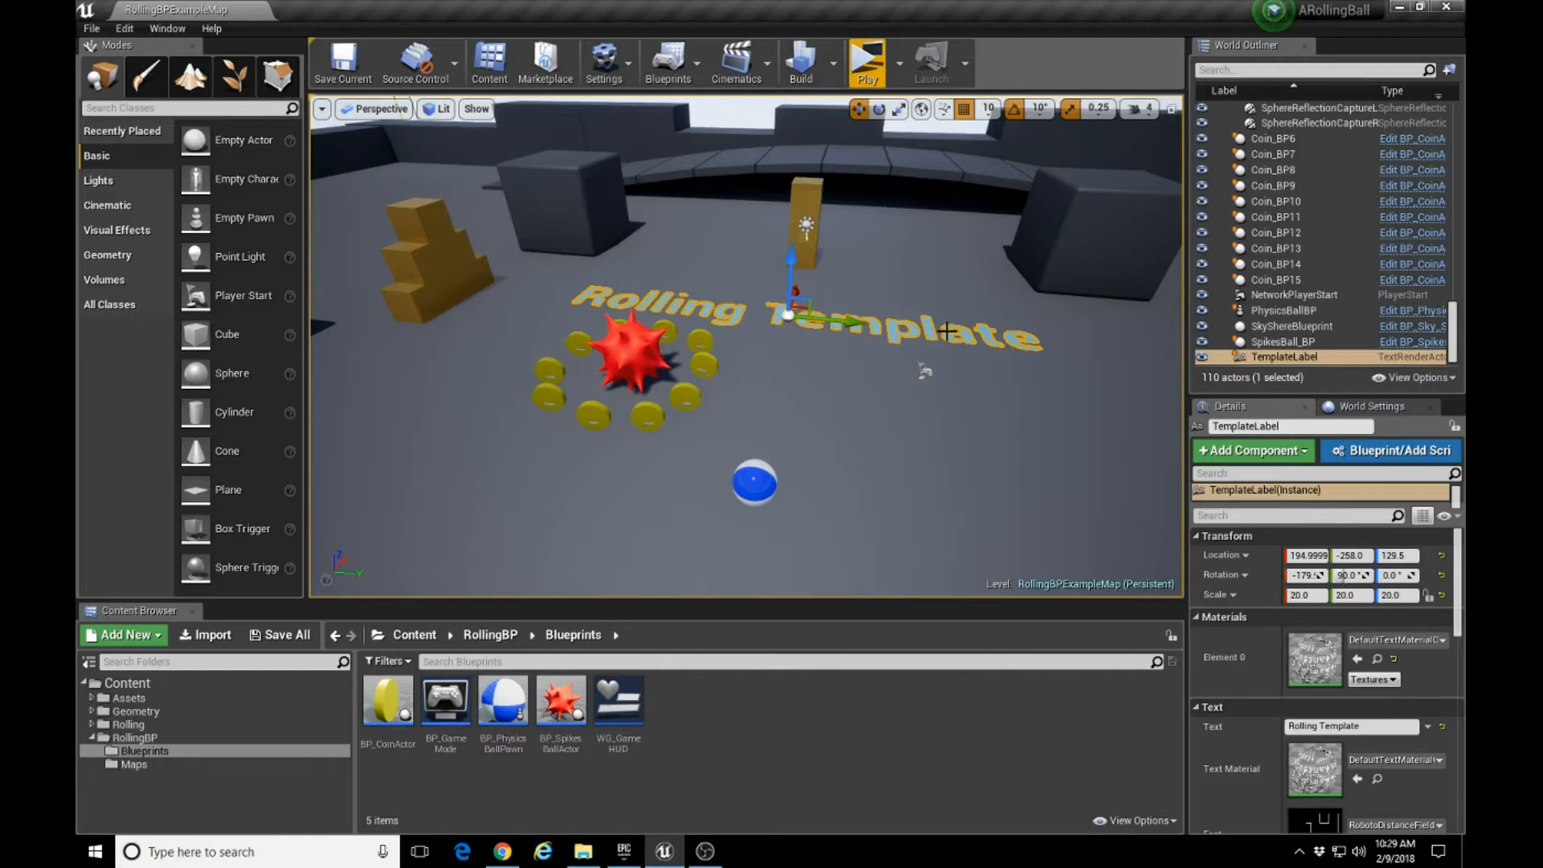
{"action": "key", "text": "Delete"}
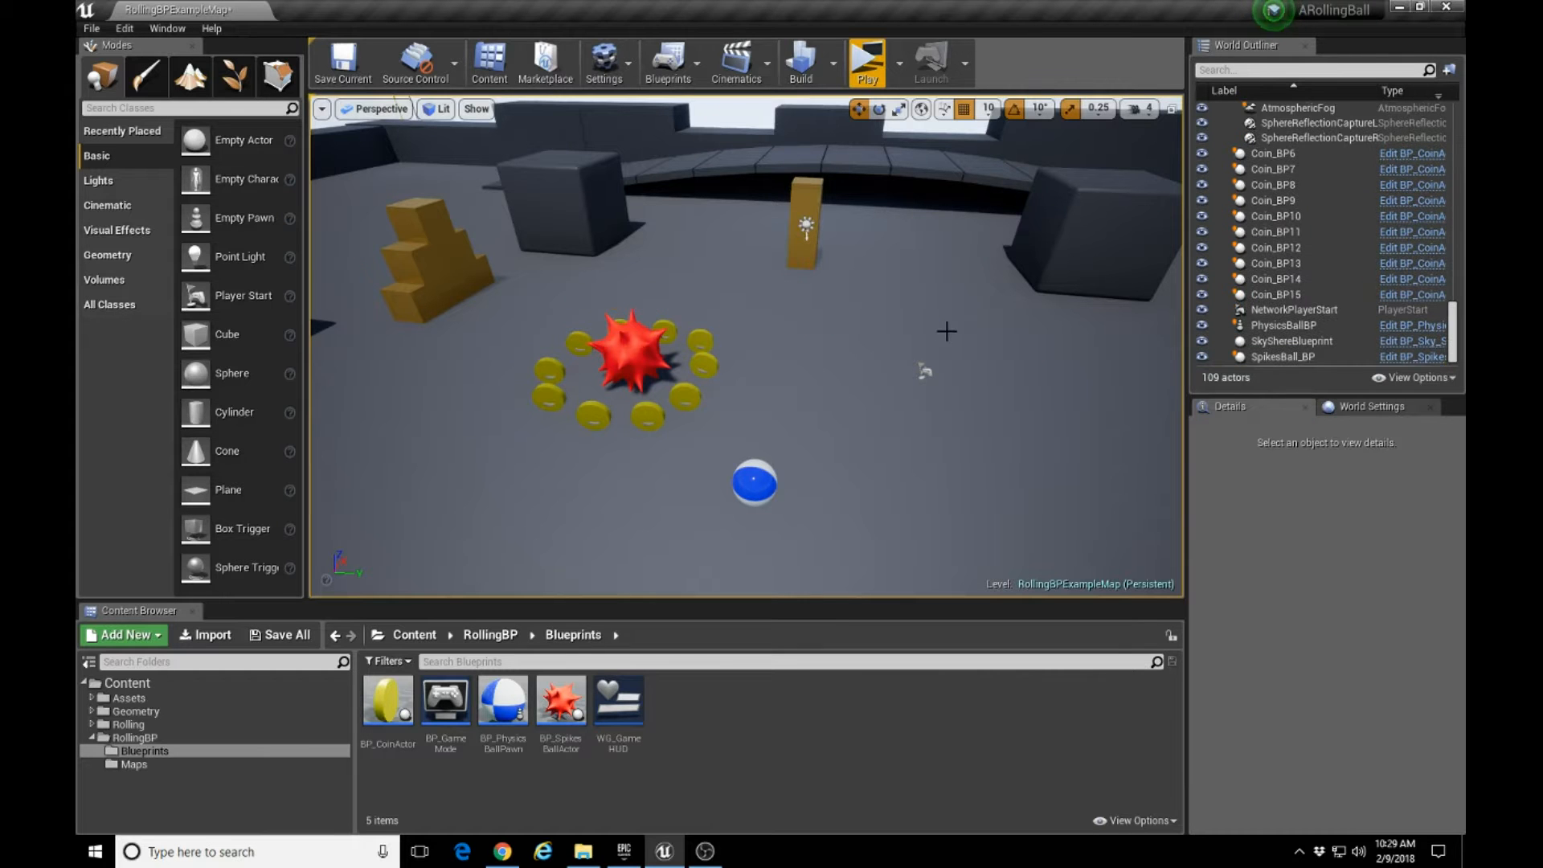
Duplicate the coin Coin_BP6 along the Y axis to location -150 and delete the copy.
{"action": "mouse_move", "coordinate": [850, 391]}
{"action": "right_mouse_down"}
{"action": "mouse_move", "coordinate": [835, 446]}
{"action": "mouse_move", "coordinate": [848, 355]}
{"action": "mouse_move", "coordinate": [849, 389]}
{"action": "mouse_move", "coordinate": [845, 376]}
{"action": "right_mouse_up"}
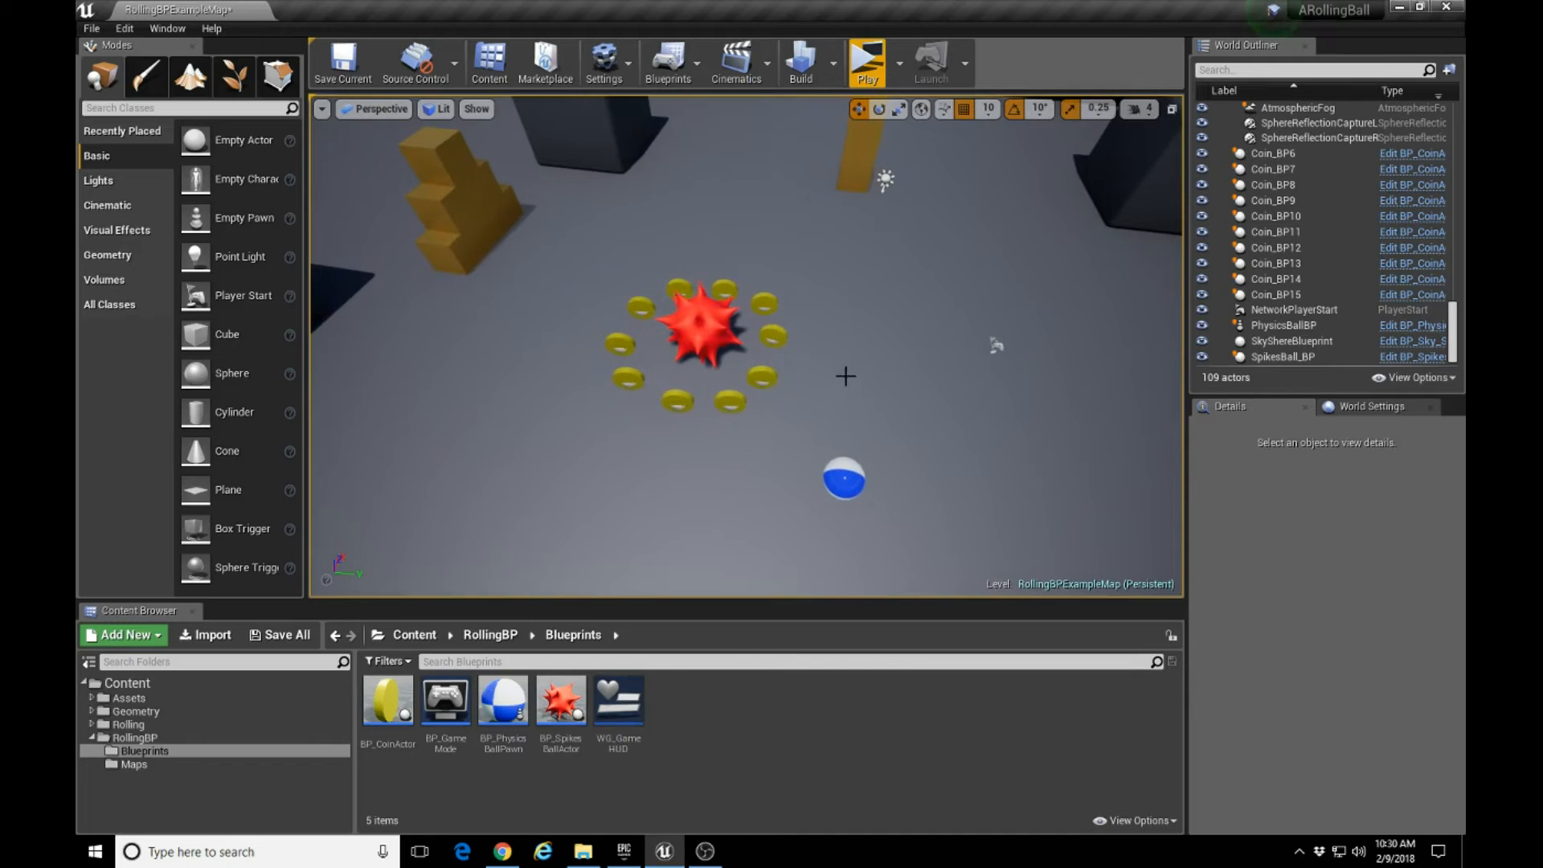
{"action": "left_click", "coordinate": [771, 329]}
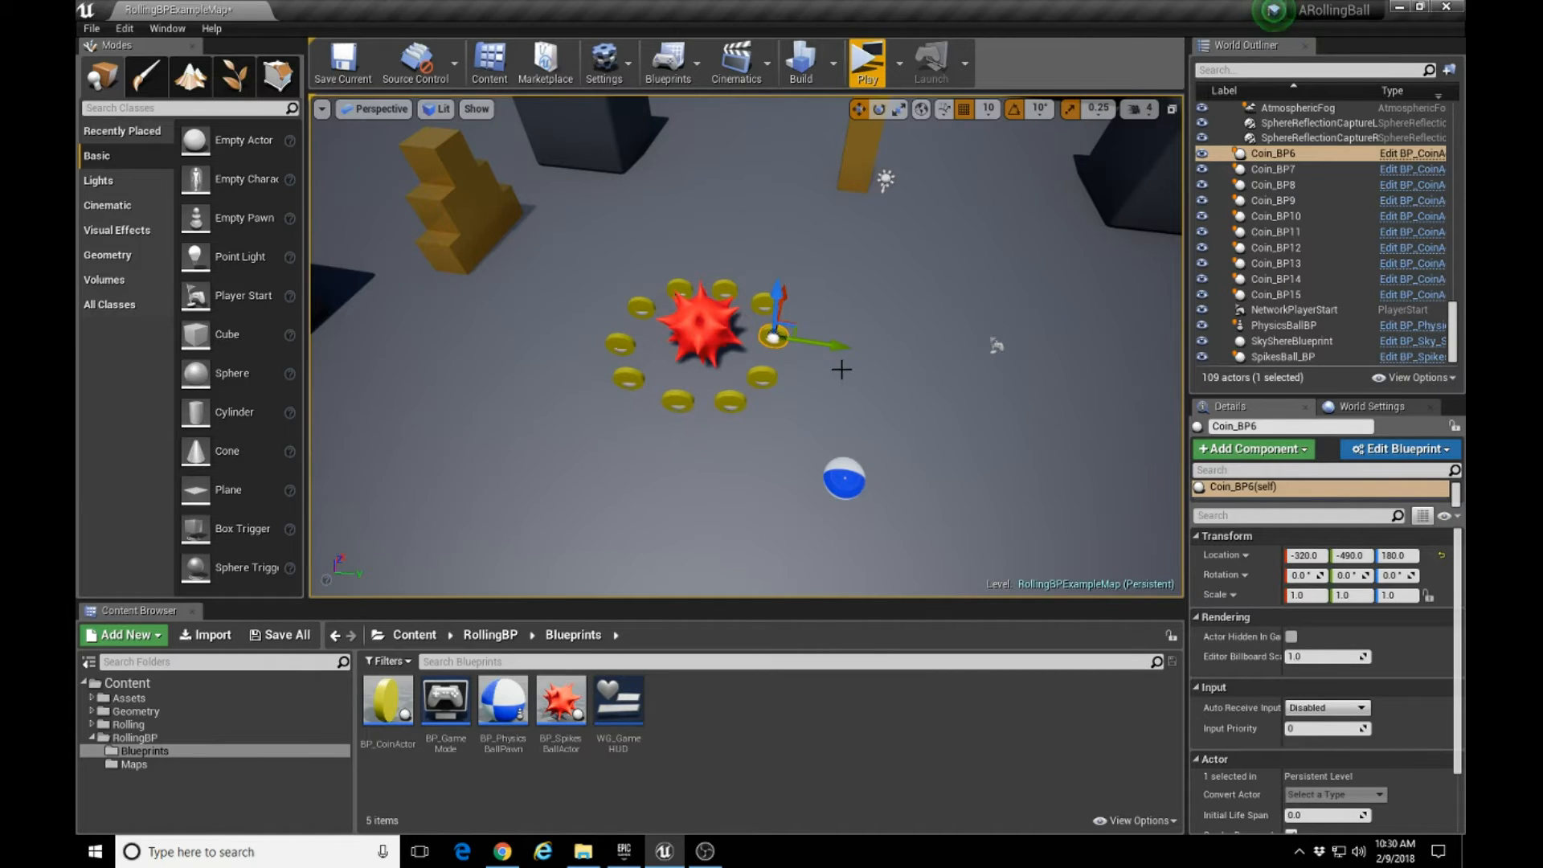
{"action": "mouse_move", "coordinate": [836, 366]}
{"action": "right_mouse_down"}
{"action": "mouse_move", "coordinate": [789, 387]}
{"action": "mouse_move", "coordinate": [830, 369]}
{"action": "right_mouse_up"}
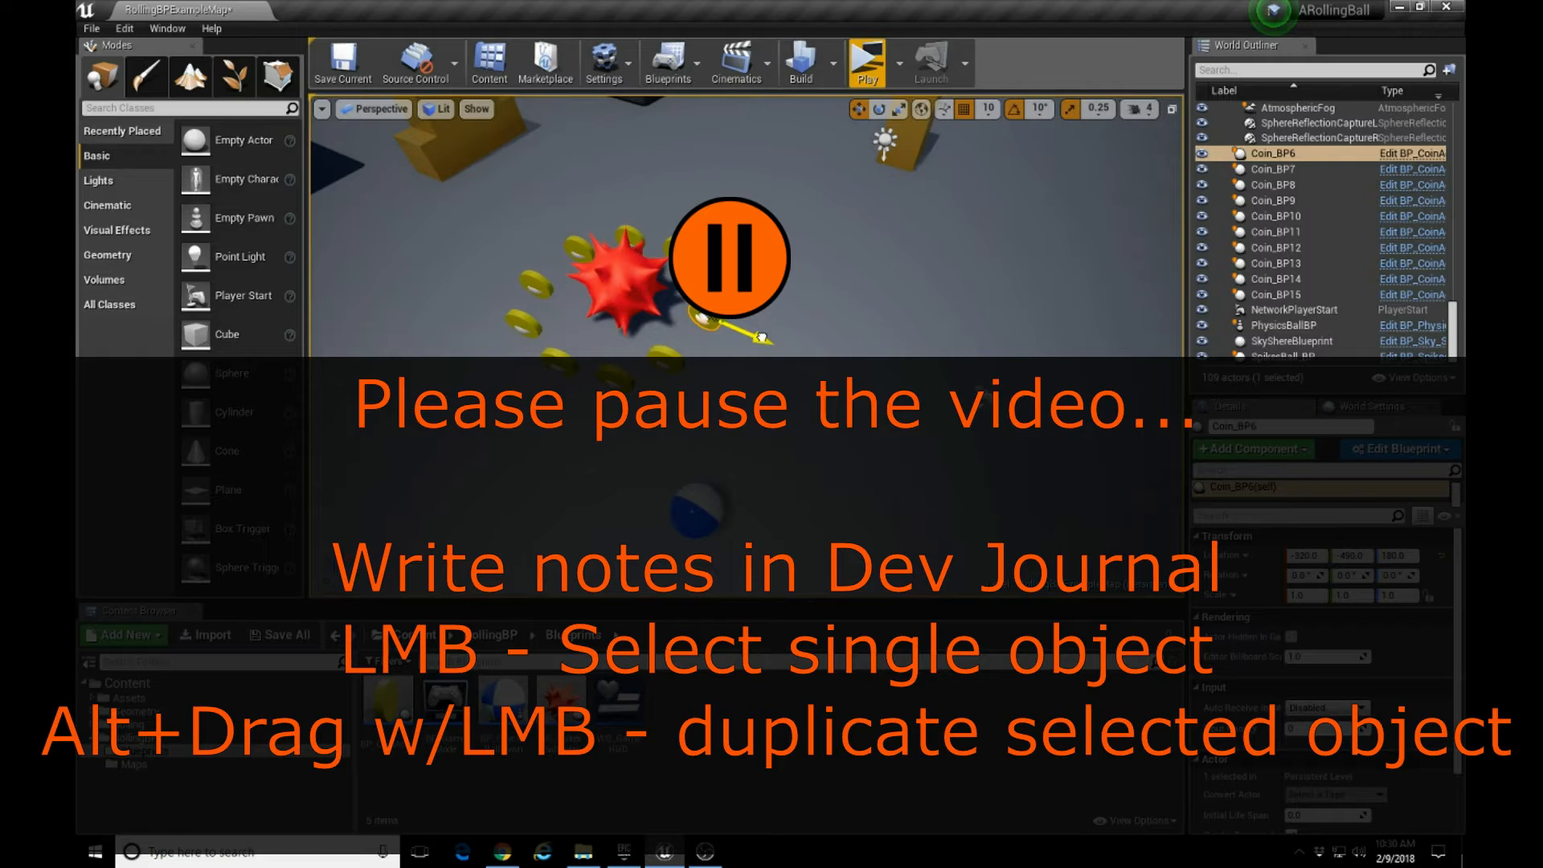
{"action": "left_click_drag", "start_coordinate": [760, 336], "coordinate": [835, 337], "text": "alt"}
{"action": "mouse_move", "coordinate": [884, 399]}
{"action": "left_mouse_down", "text": "alt"}
{"action": "mouse_move", "coordinate": [832, 380]}
{"action": "mouse_move", "coordinate": [872, 407]}
{"action": "left_mouse_up", "text": "alt"}
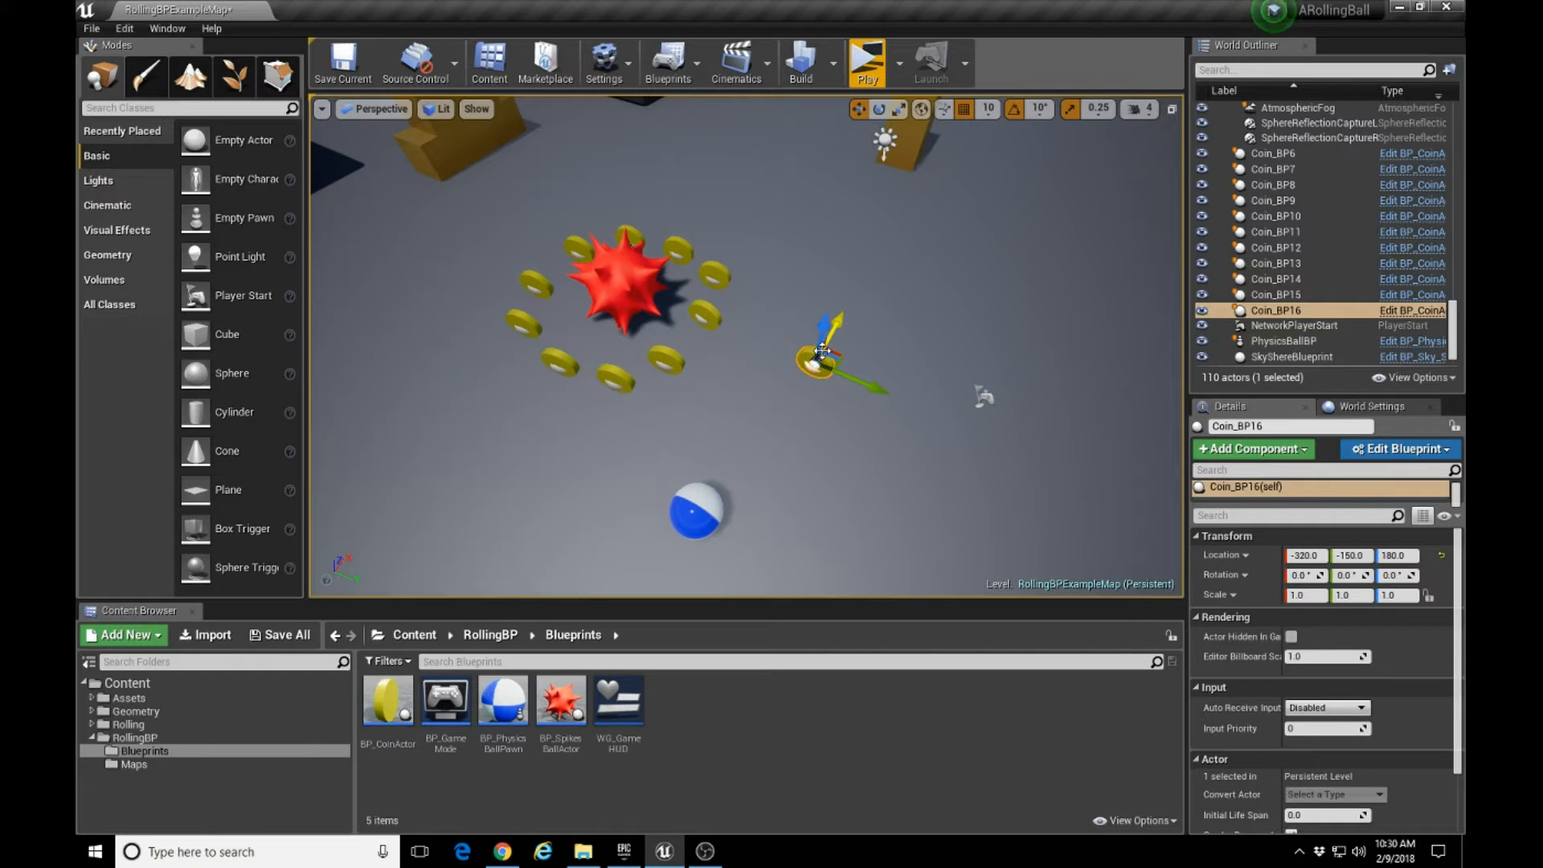
{"action": "key", "text": "Delete"}
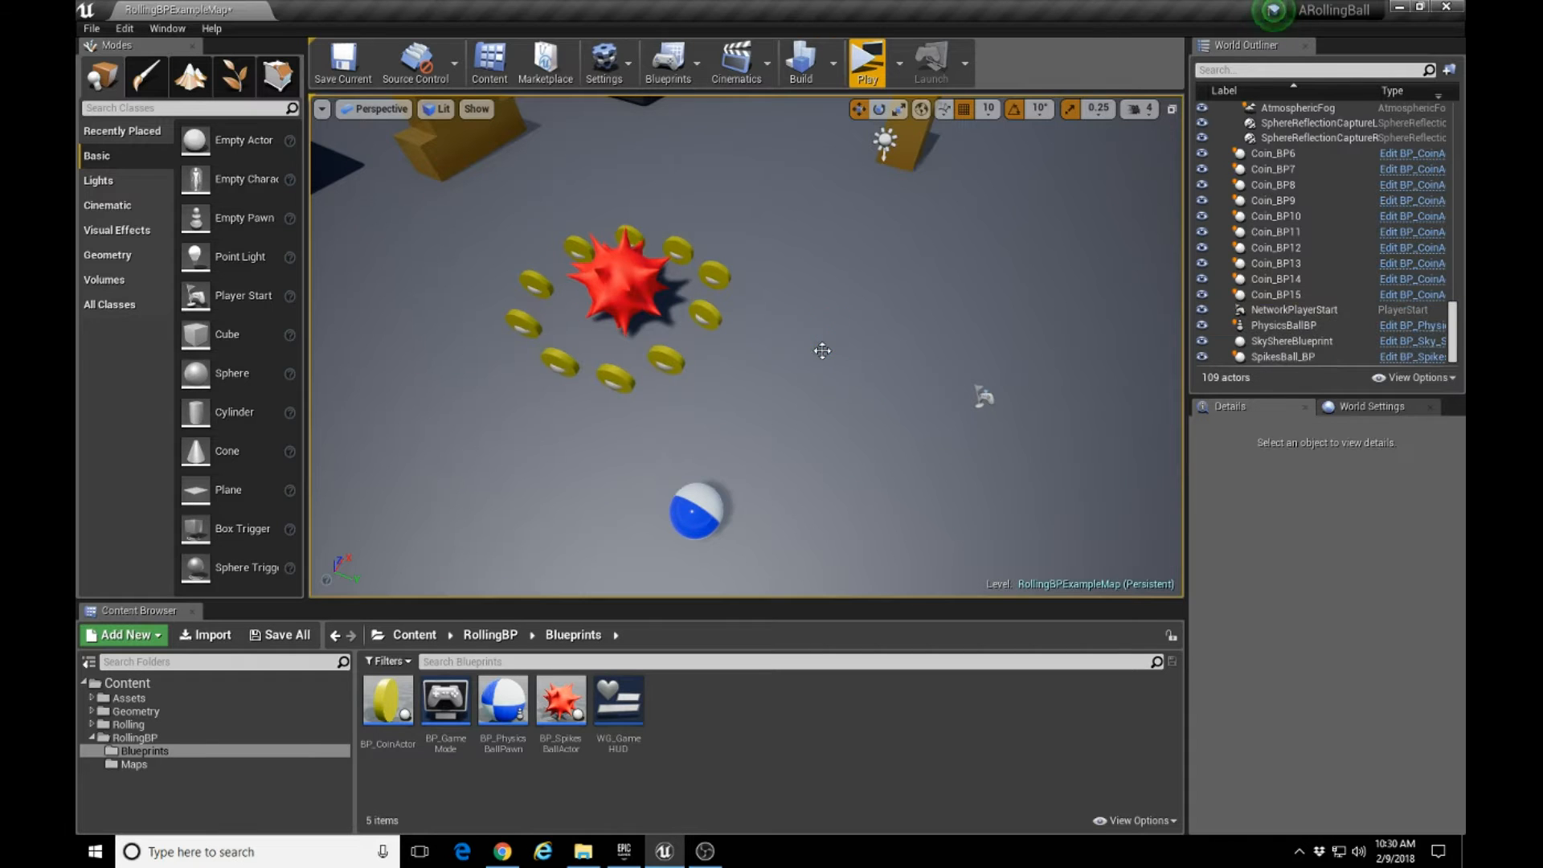
Select all ten coins around the spiked ball together as one multiple selection.
{"action": "left_click", "coordinate": [702, 311]}
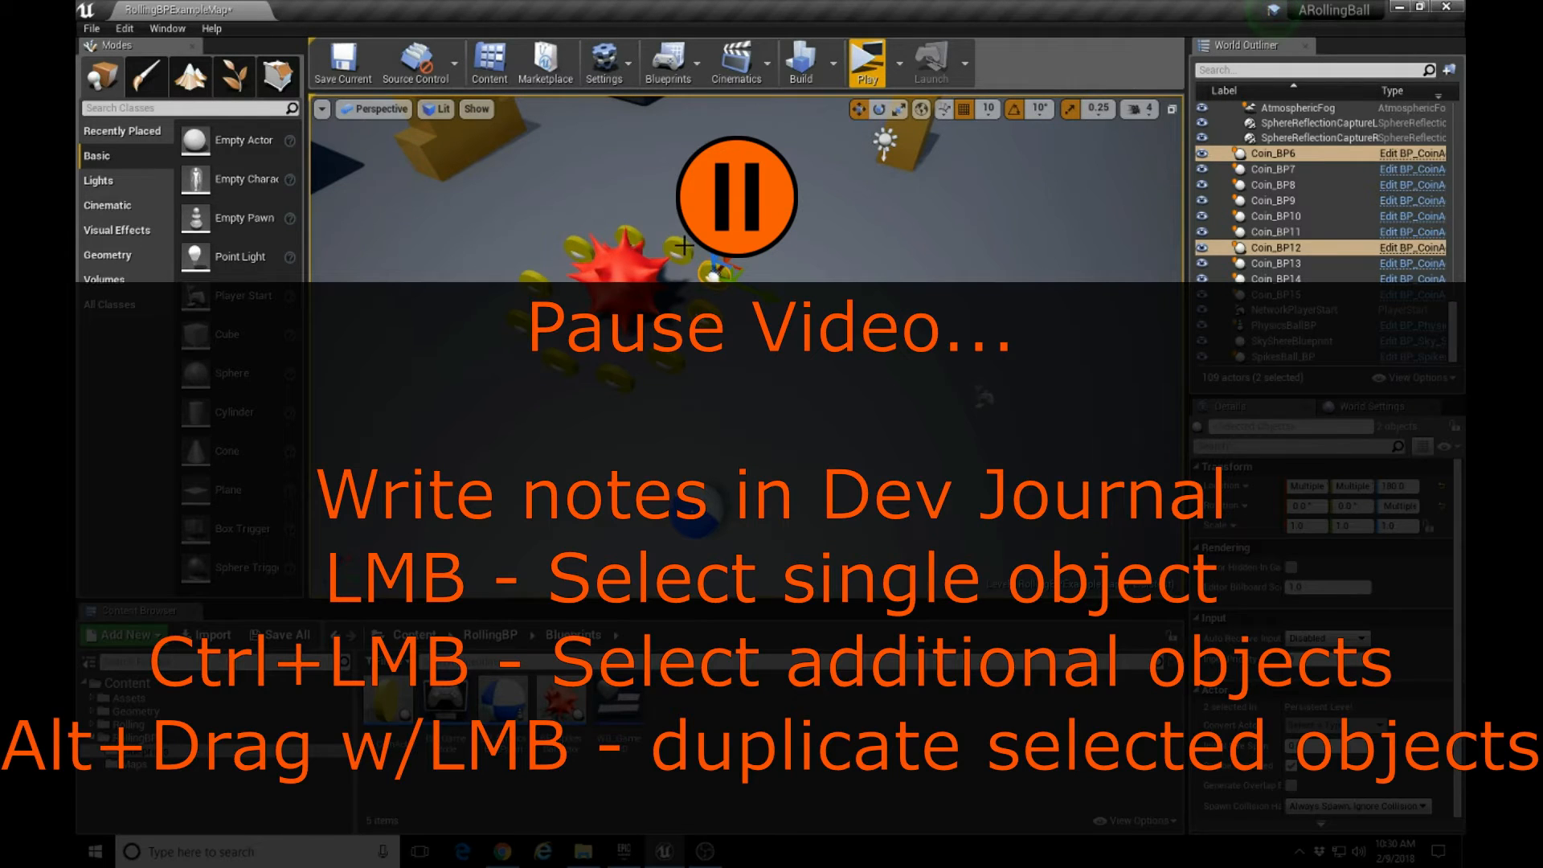
{"action": "left_click", "coordinate": [674, 244], "text": "ctrl"}
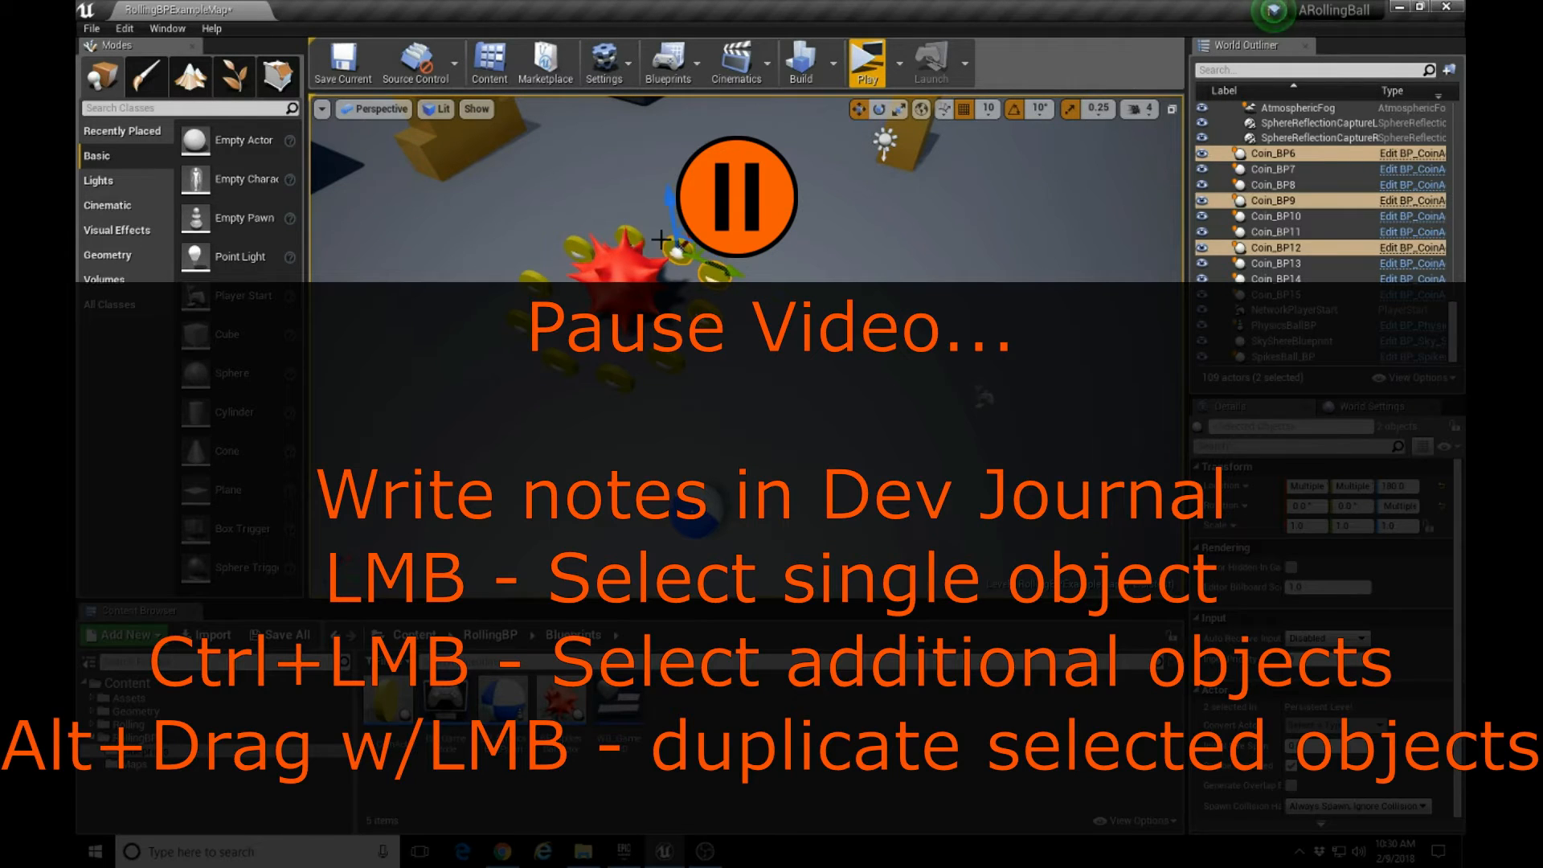
{"action": "left_click", "coordinate": [677, 251], "text": "ctrl"}
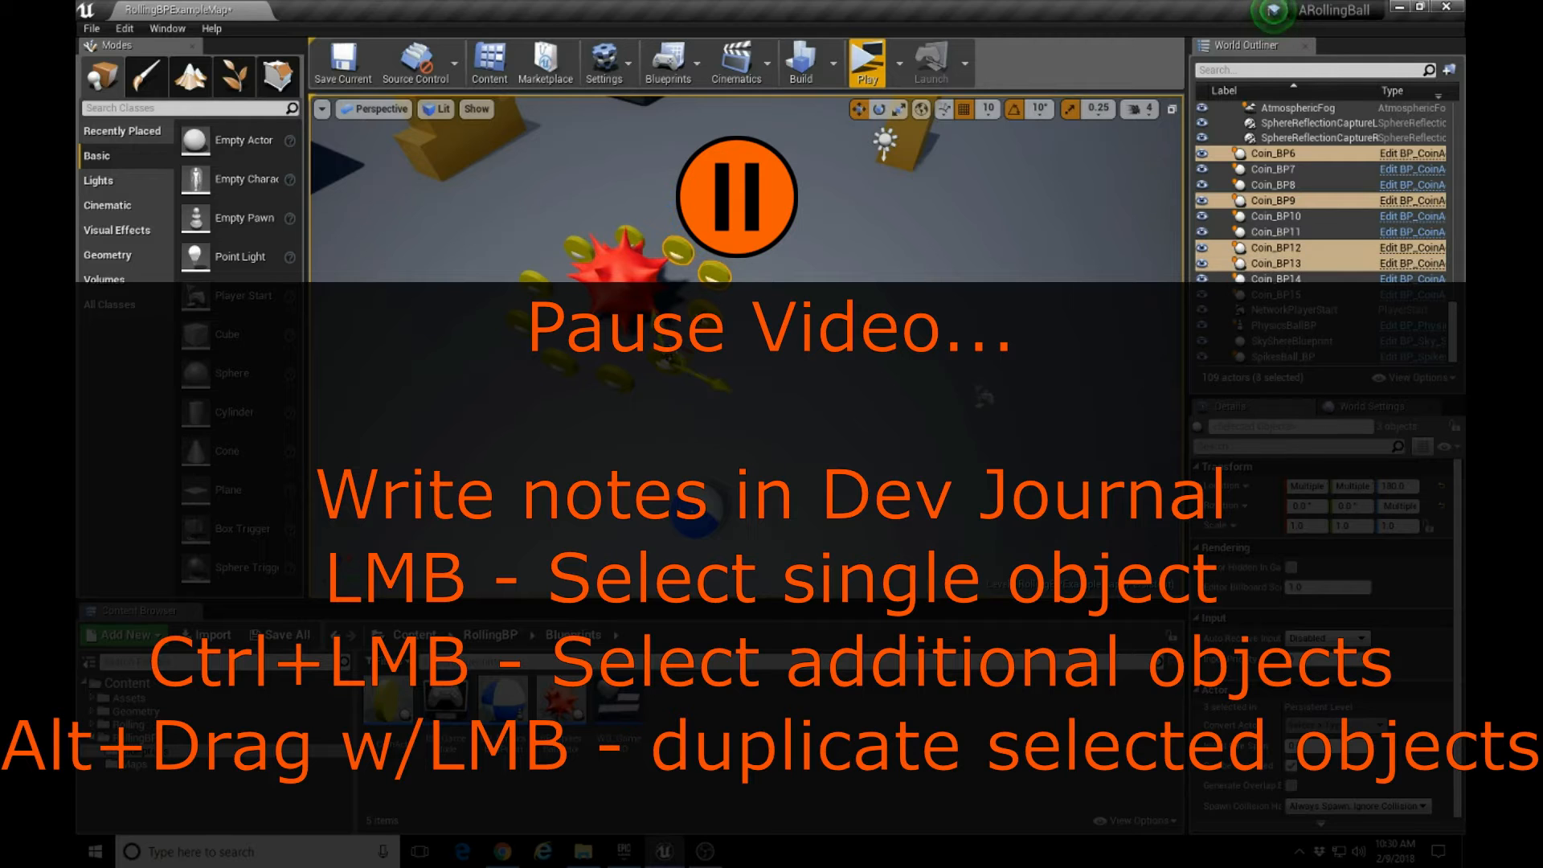
{"action": "left_click", "coordinate": [615, 374], "text": "ctrl"}
{"action": "left_click", "coordinate": [562, 361], "text": "ctrl"}
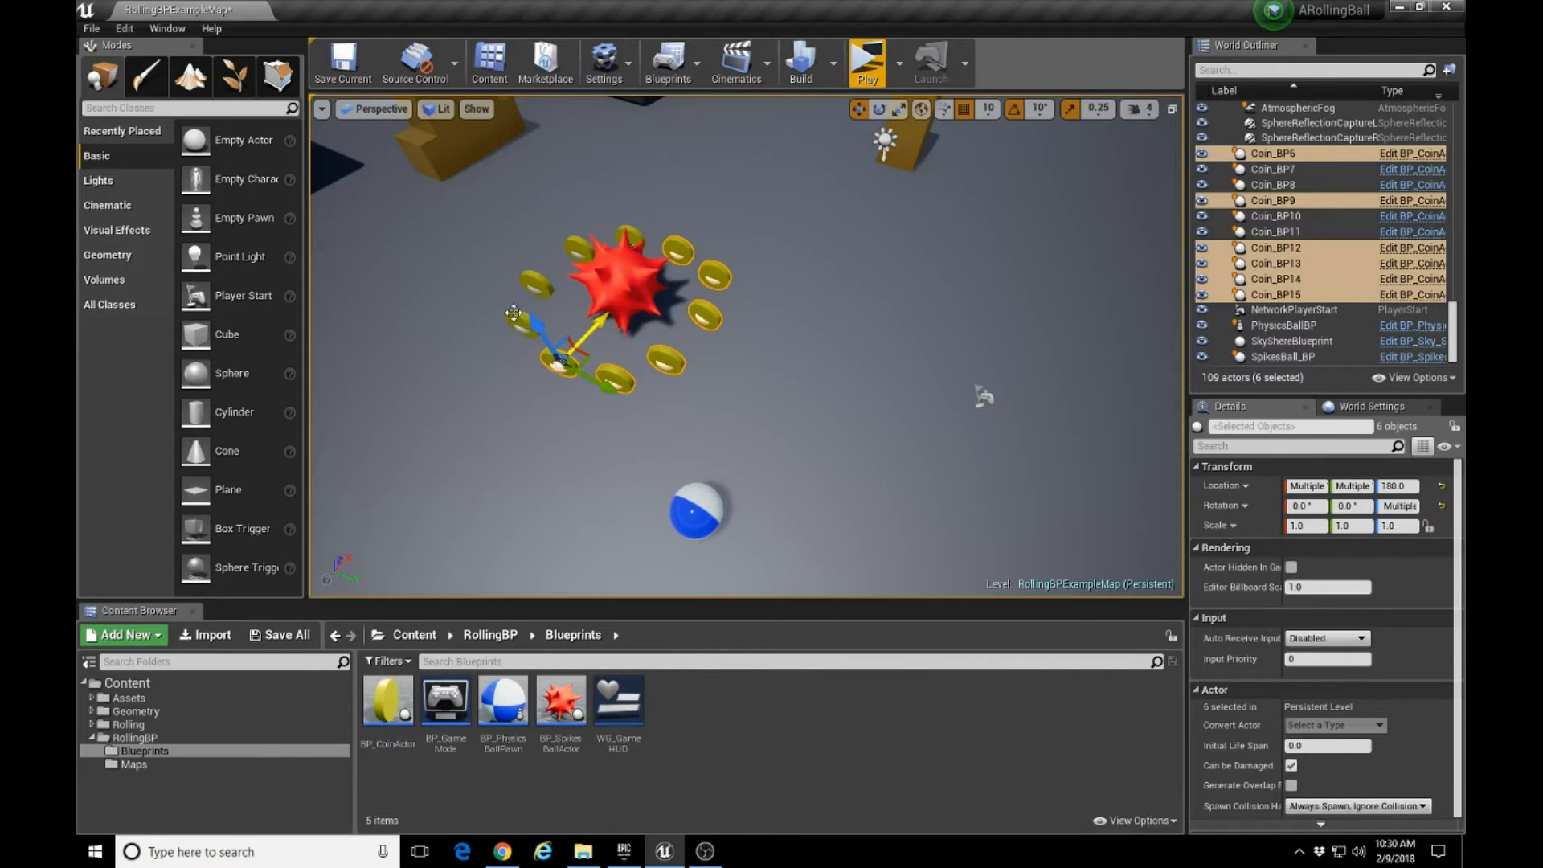
{"action": "left_click", "coordinate": [514, 315], "text": "ctrl"}
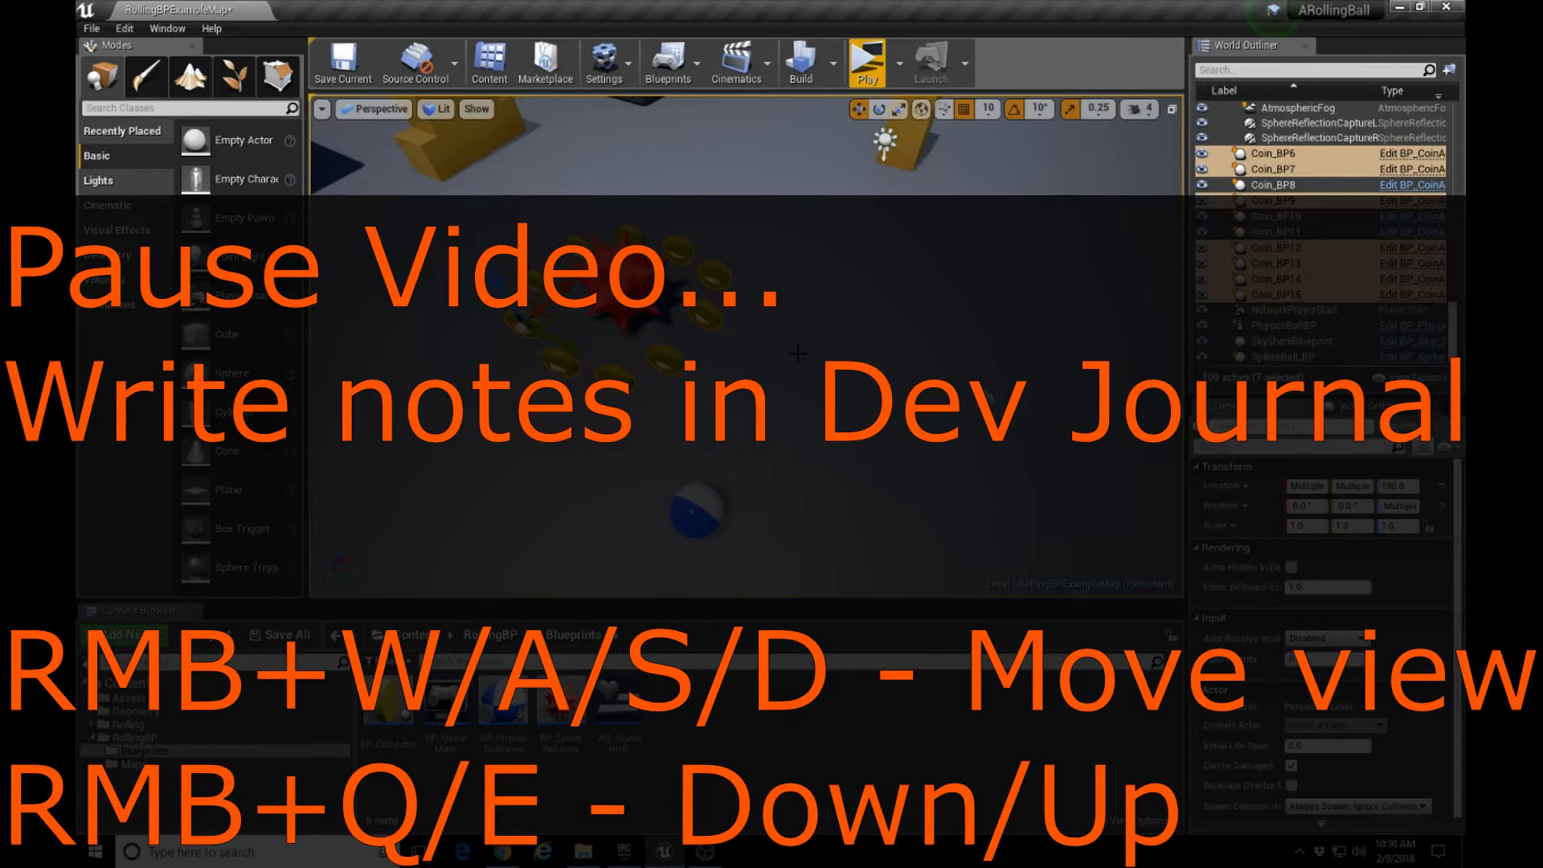
{"action": "right_click_drag", "start_coordinate": [800, 352], "coordinate": [747, 255]}
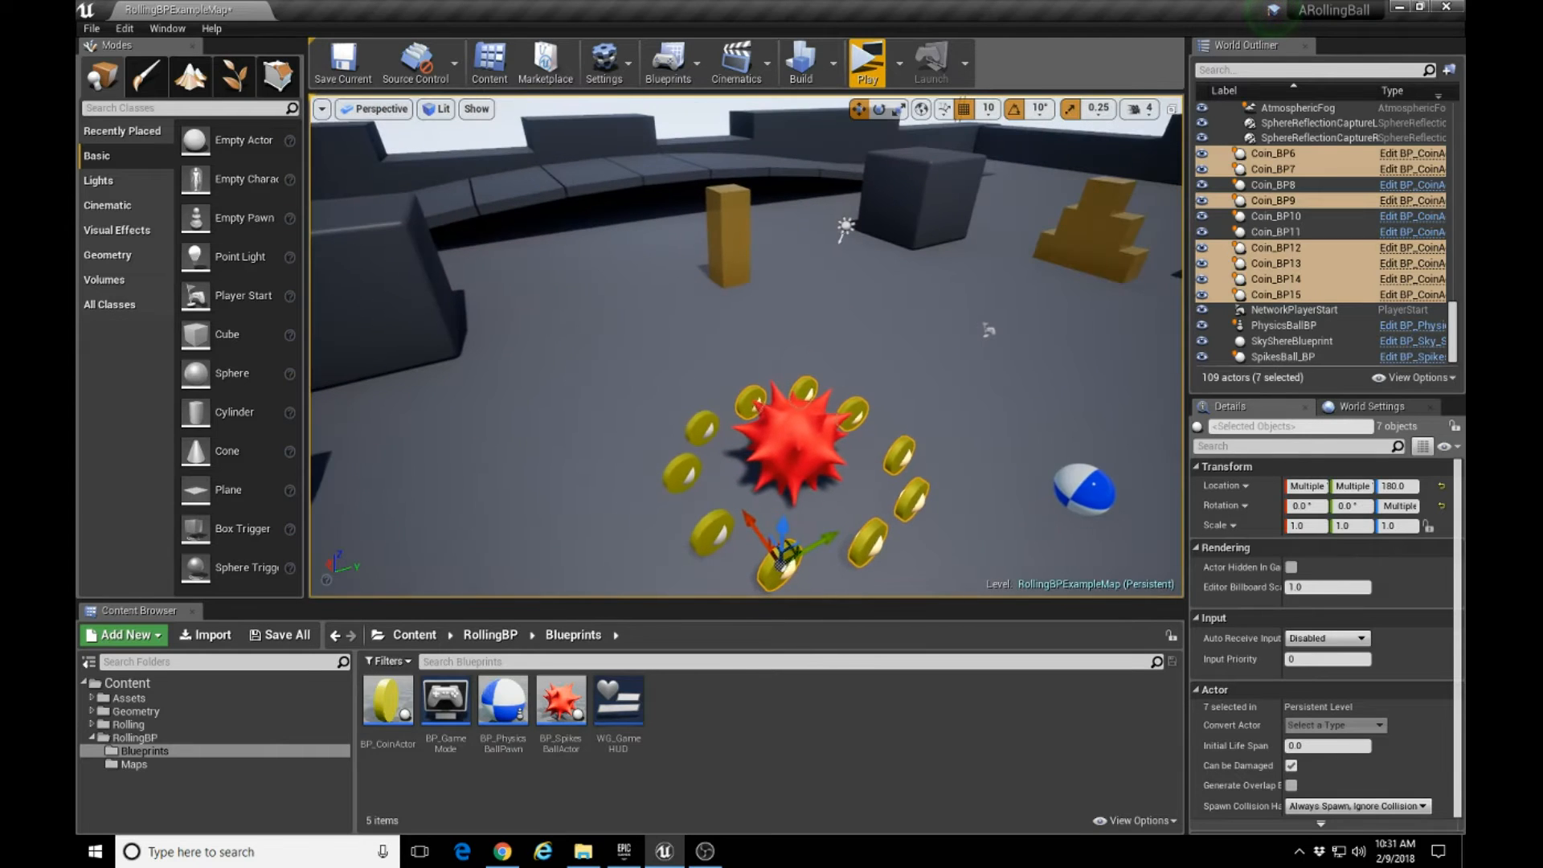
{"action": "left_click", "coordinate": [710, 526], "text": "ctrl"}
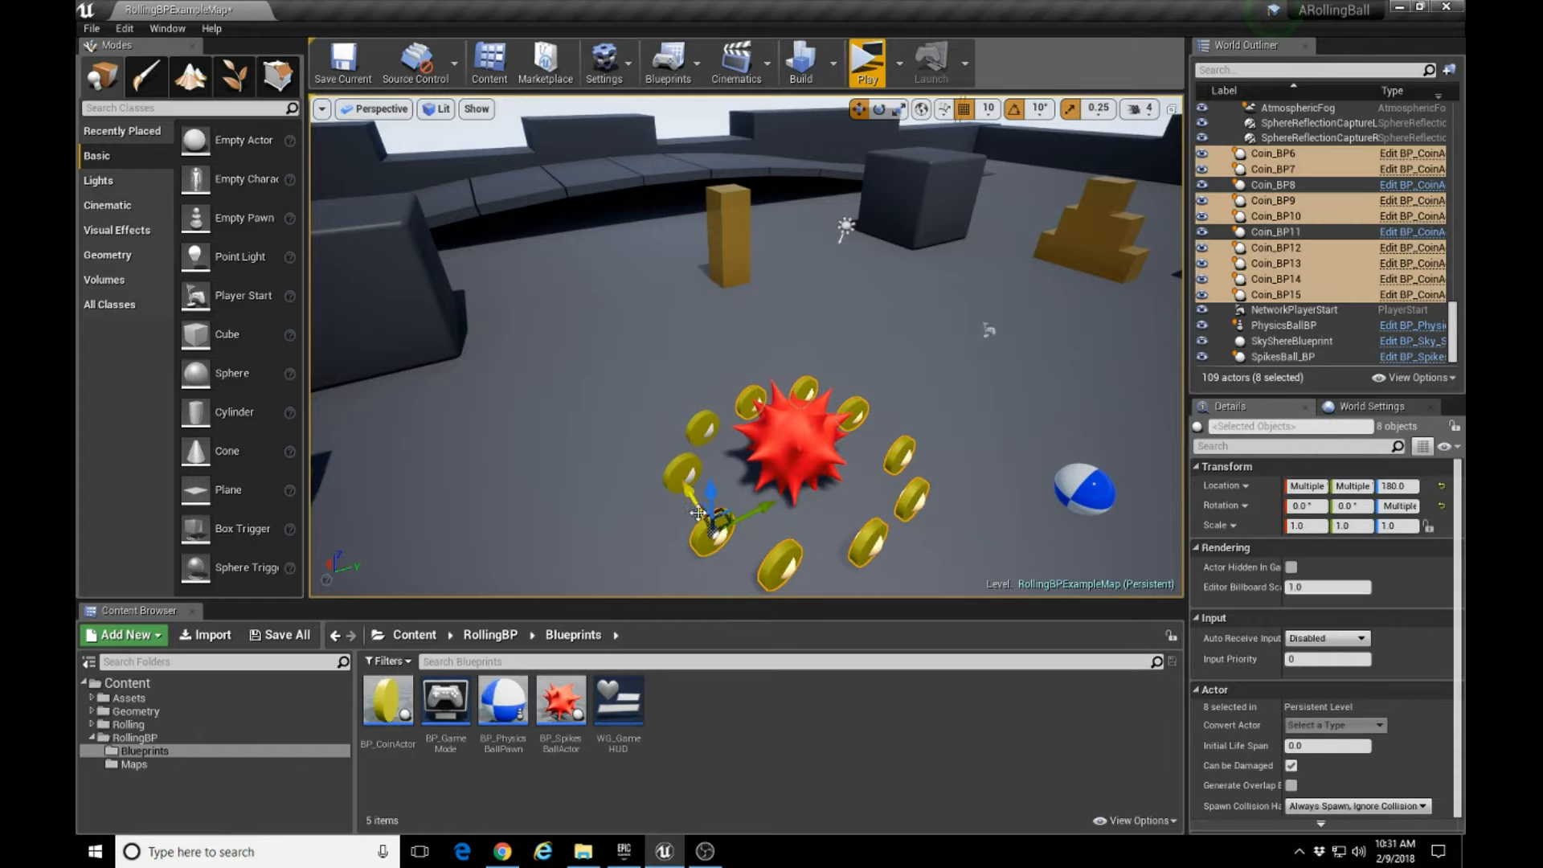
{"action": "left_click", "coordinate": [681, 470], "text": "ctrl"}
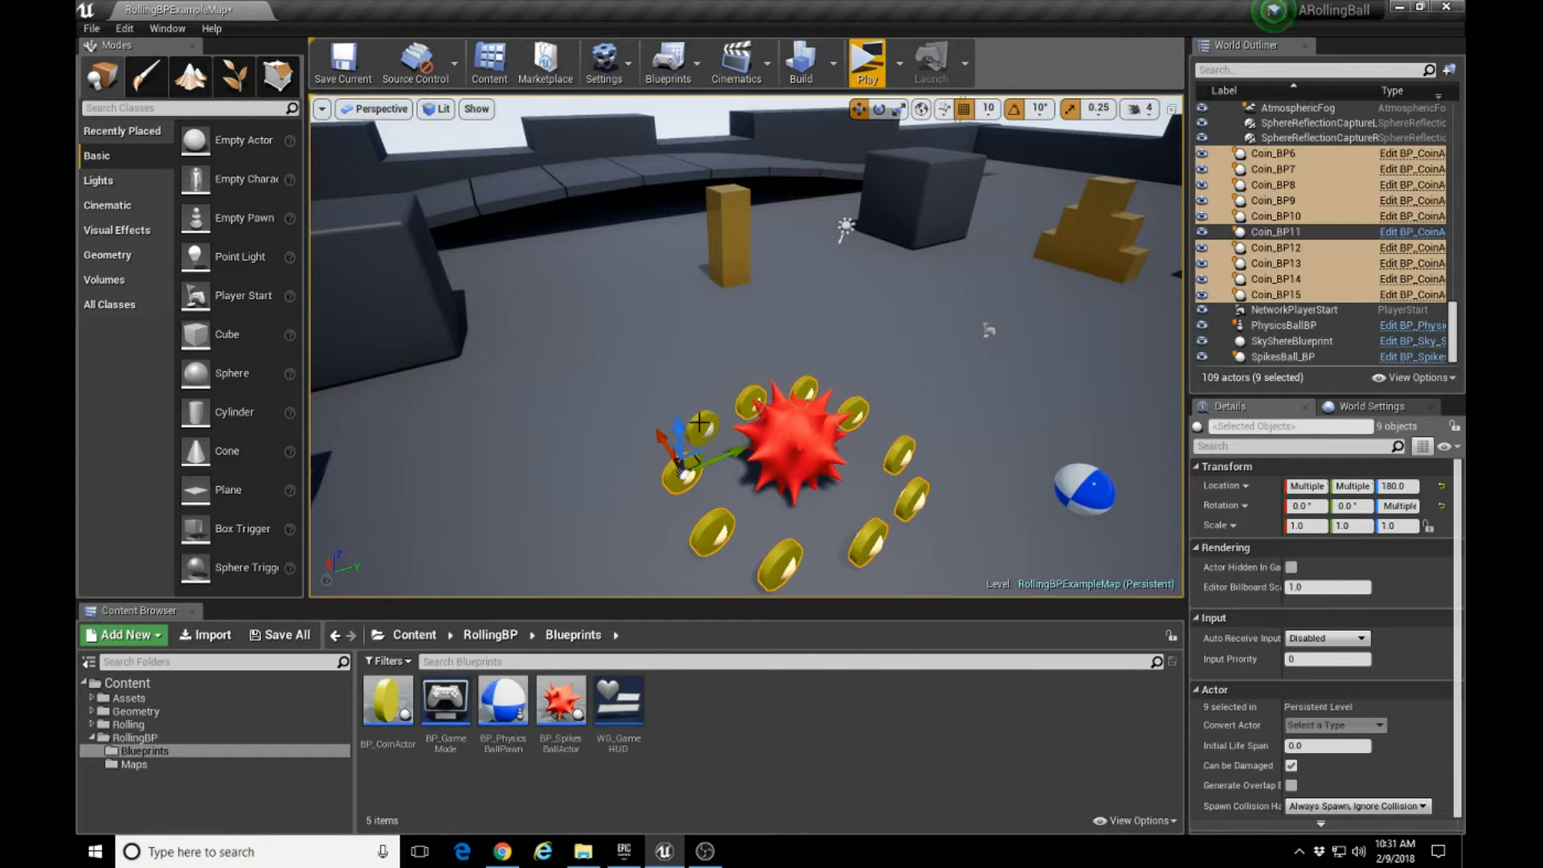
{"action": "left_click", "coordinate": [699, 422], "text": "ctrl"}
{"action": "right_click_drag", "start_coordinate": [739, 519], "coordinate": [686, 531]}
{"action": "key", "text": "d"}
{"action": "key", "text": "w"}
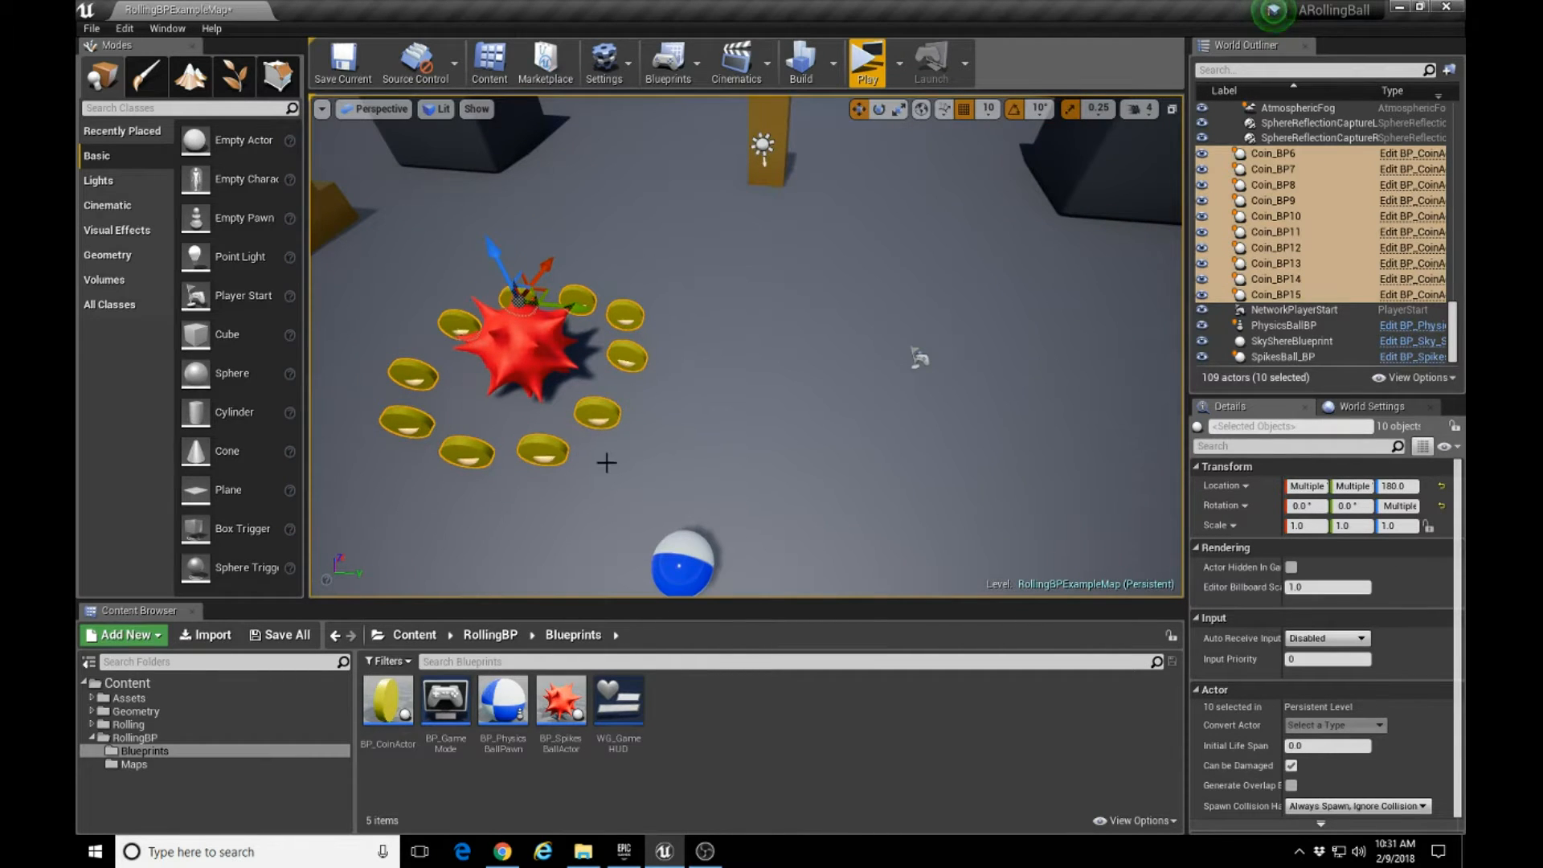
Select all ten coins around the spiked ball and duplicate the whole ring along the Y axis to the opposite side of the floor.
{"action": "left_click", "coordinate": [595, 400]}
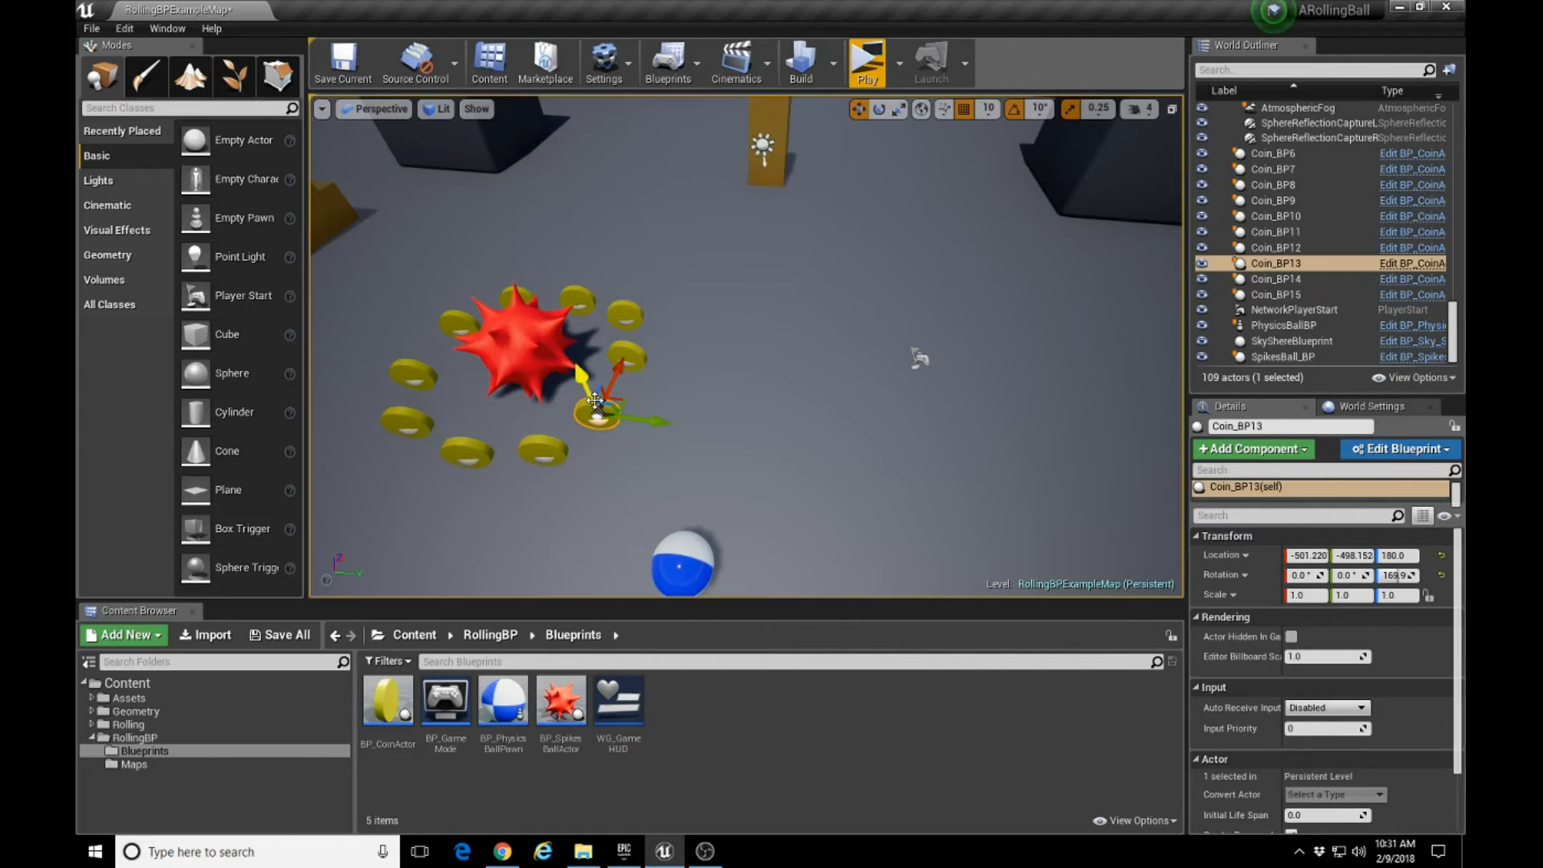
{"action": "left_click", "coordinate": [629, 354], "text": "ctrl"}
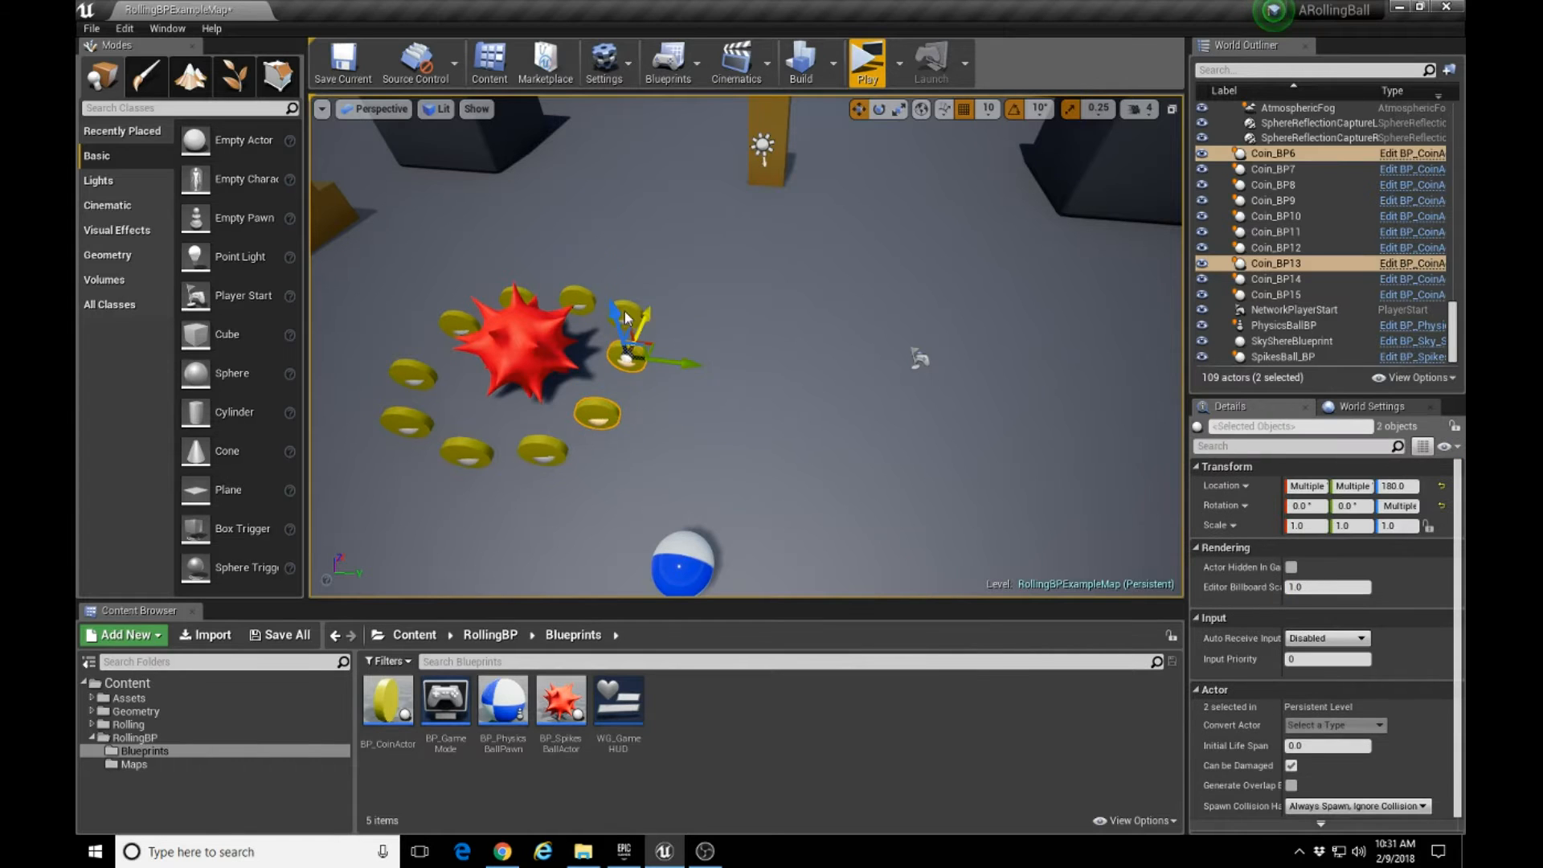
{"action": "left_click", "coordinate": [626, 316], "text": "ctrl"}
{"action": "left_click", "coordinate": [549, 457], "text": "ctrl"}
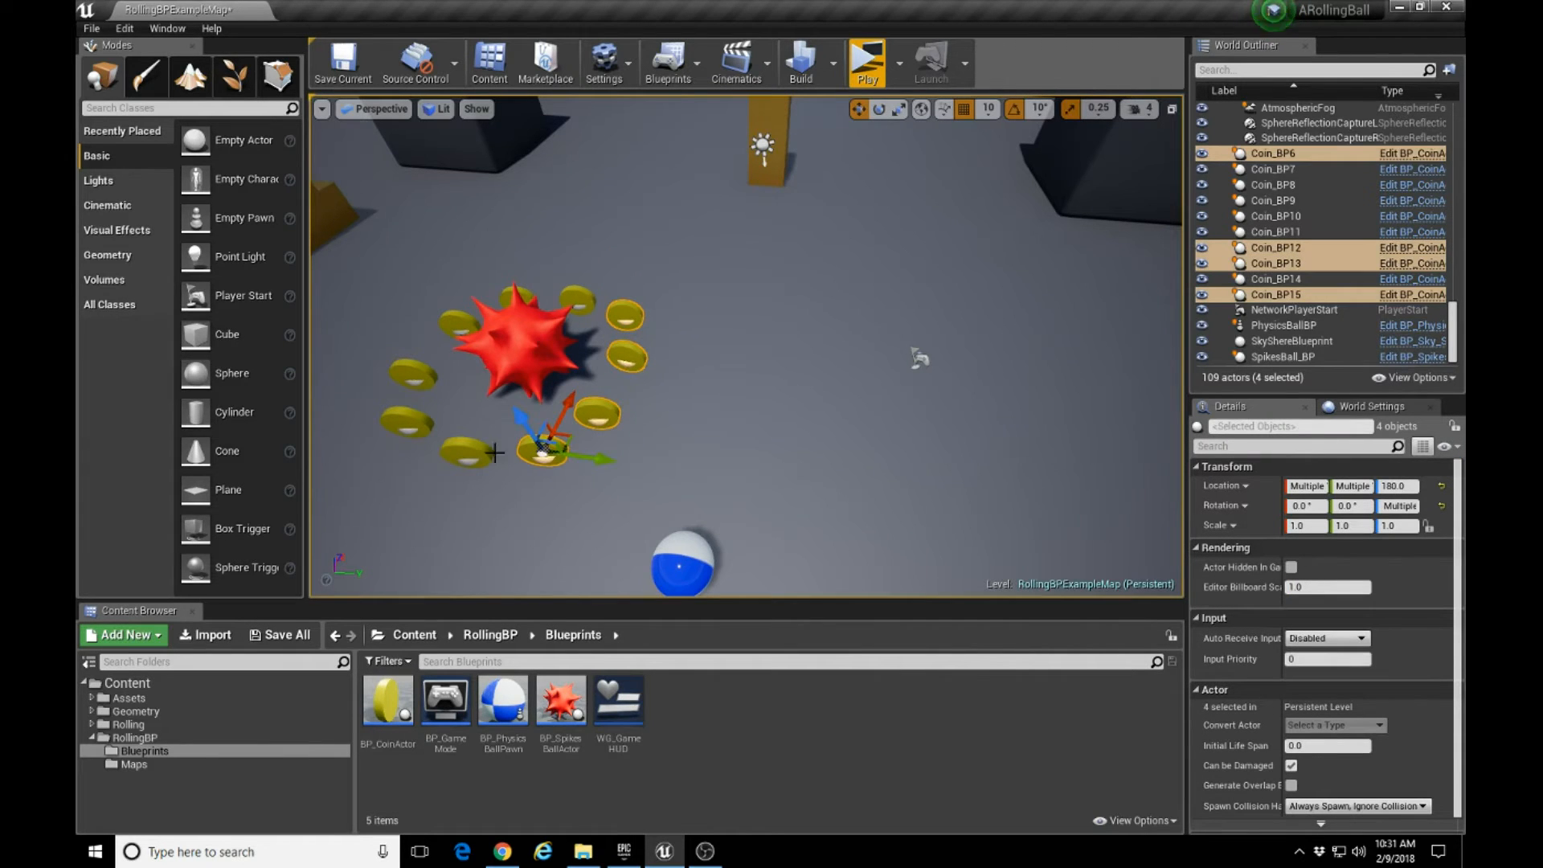
{"action": "left_click", "coordinate": [405, 420], "text": "ctrl"}
{"action": "left_click", "coordinate": [408, 369], "text": "ctrl"}
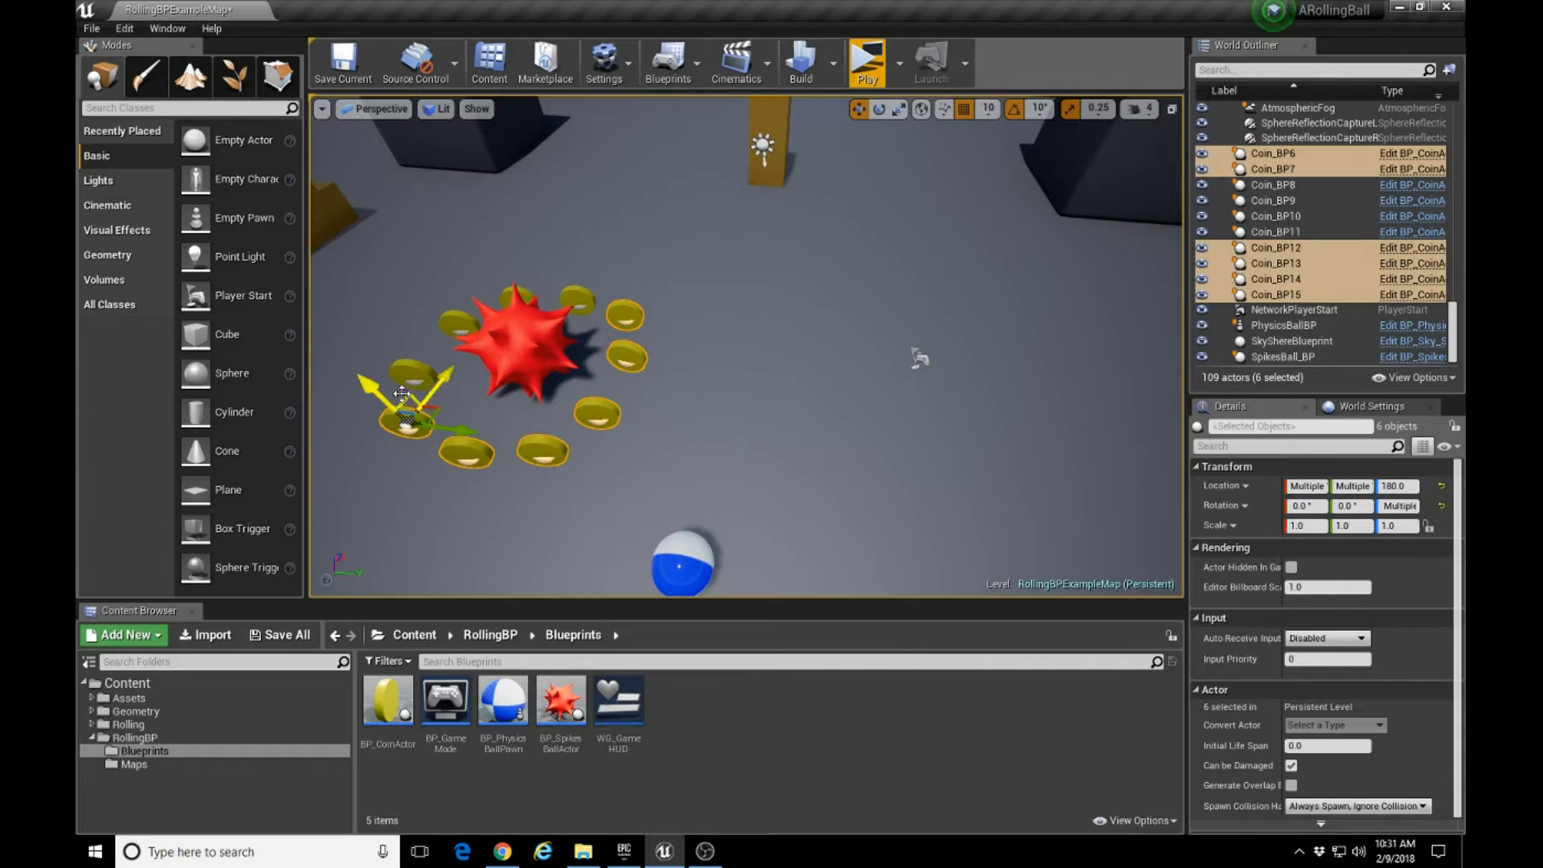
{"action": "left_click", "coordinate": [442, 323], "text": "ctrl"}
{"action": "left_click", "coordinate": [448, 315], "text": "ctrl"}
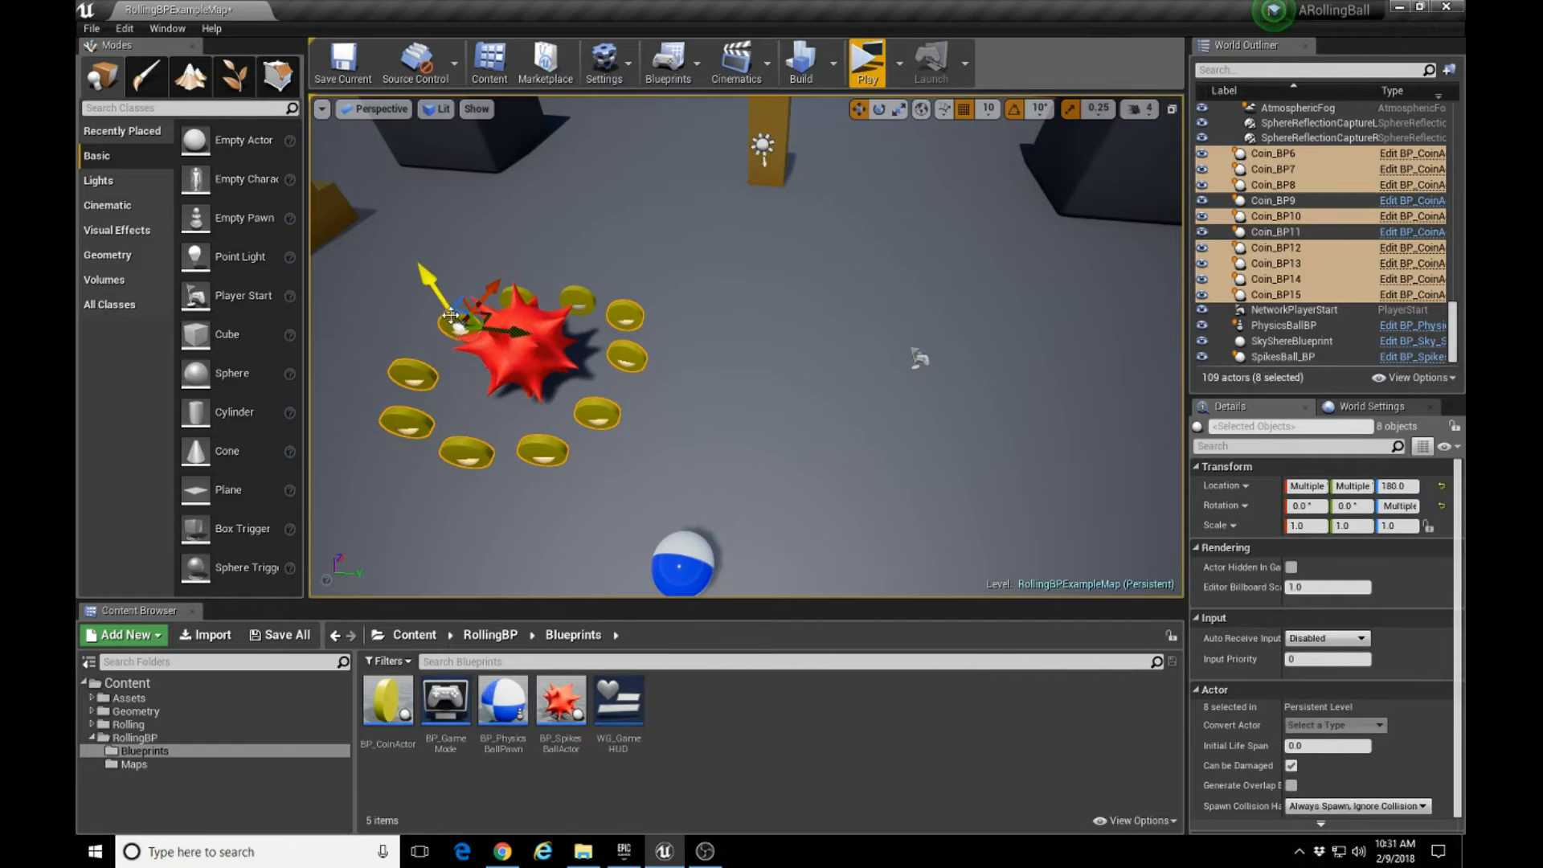
{"action": "right_click_drag", "start_coordinate": [640, 329], "coordinate": [621, 409]}
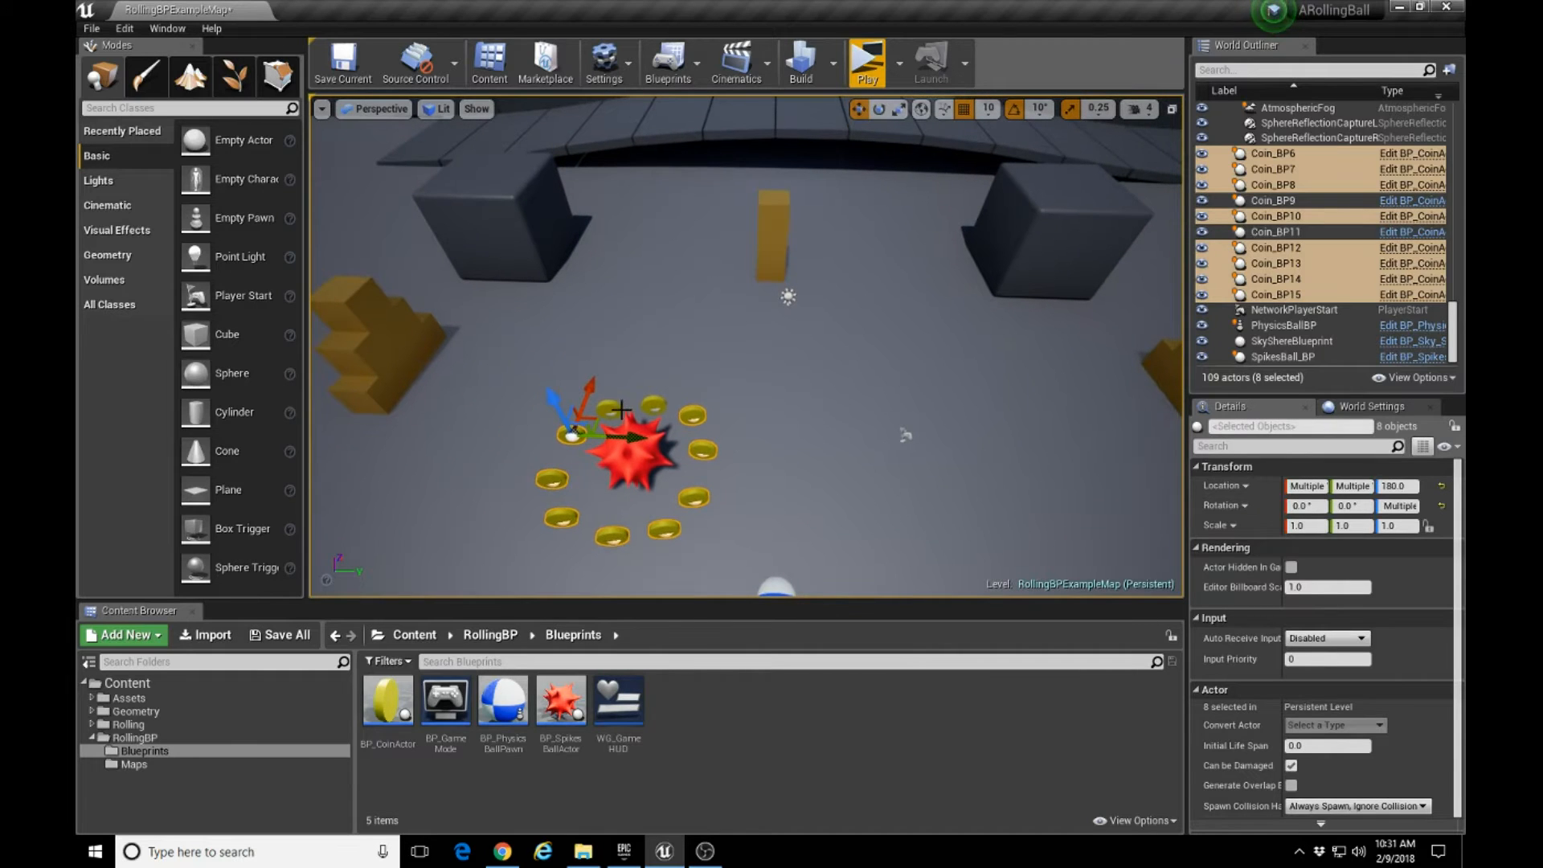
{"action": "left_click", "coordinate": [649, 400], "text": "ctrl"}
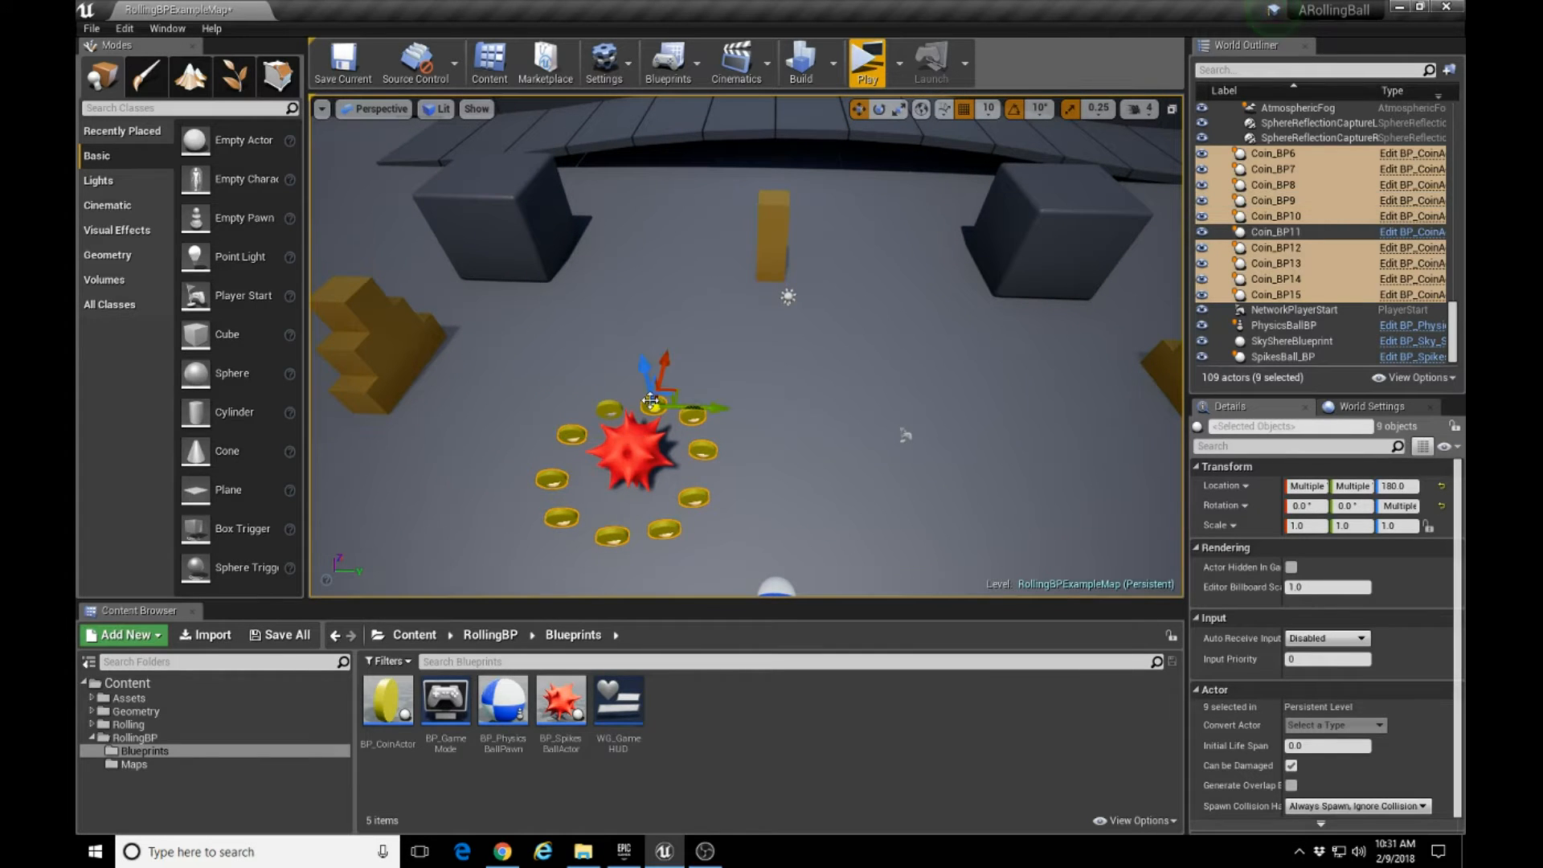
{"action": "left_click", "coordinate": [609, 410], "text": "ctrl"}
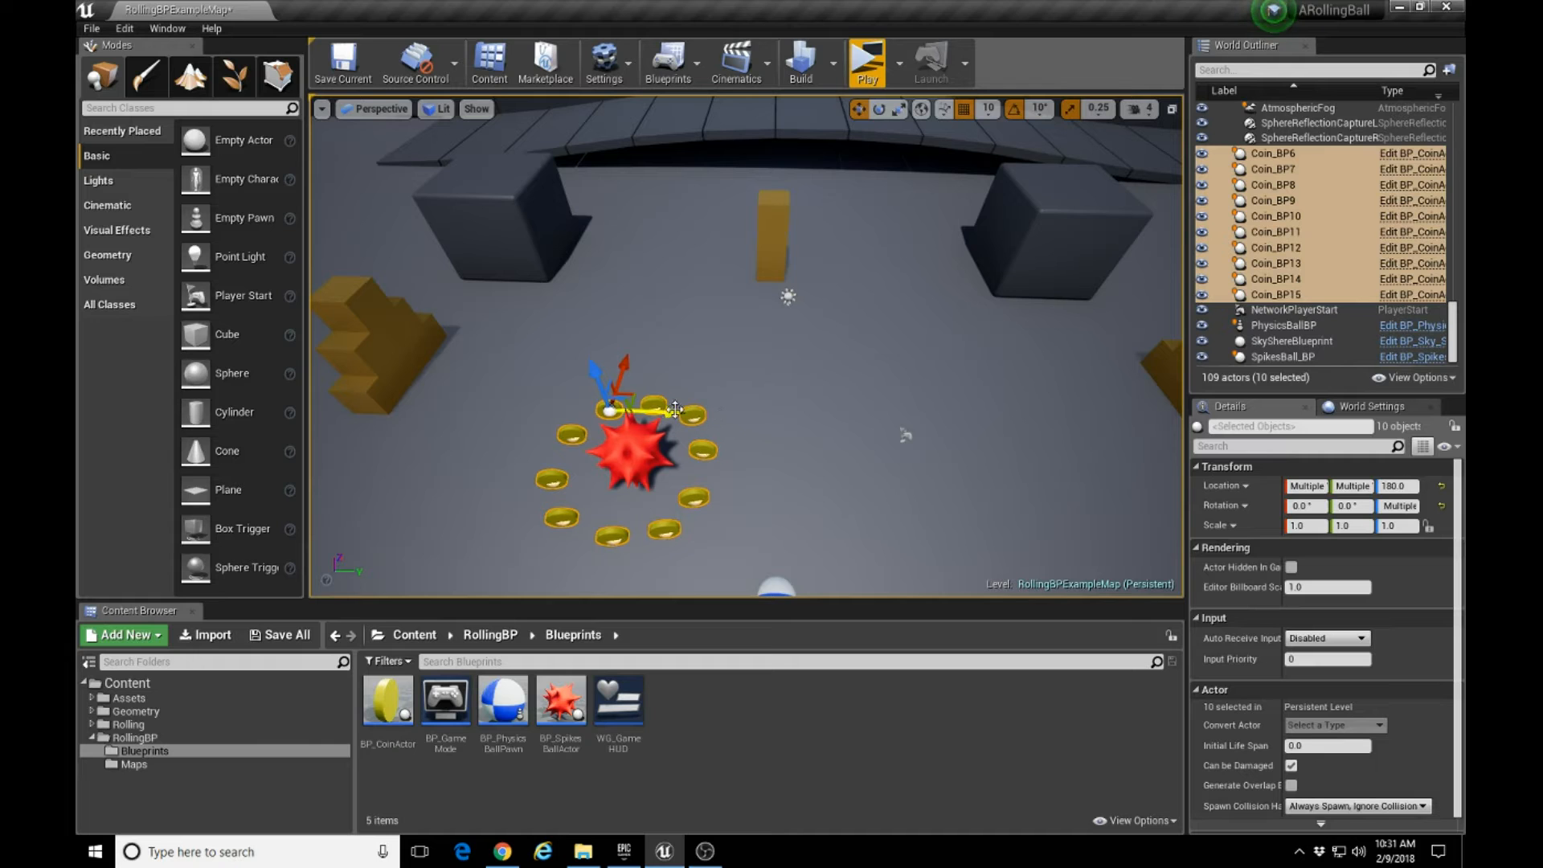
{"action": "left_click_drag", "start_coordinate": [674, 410], "coordinate": [1088, 432], "text": "alt"}
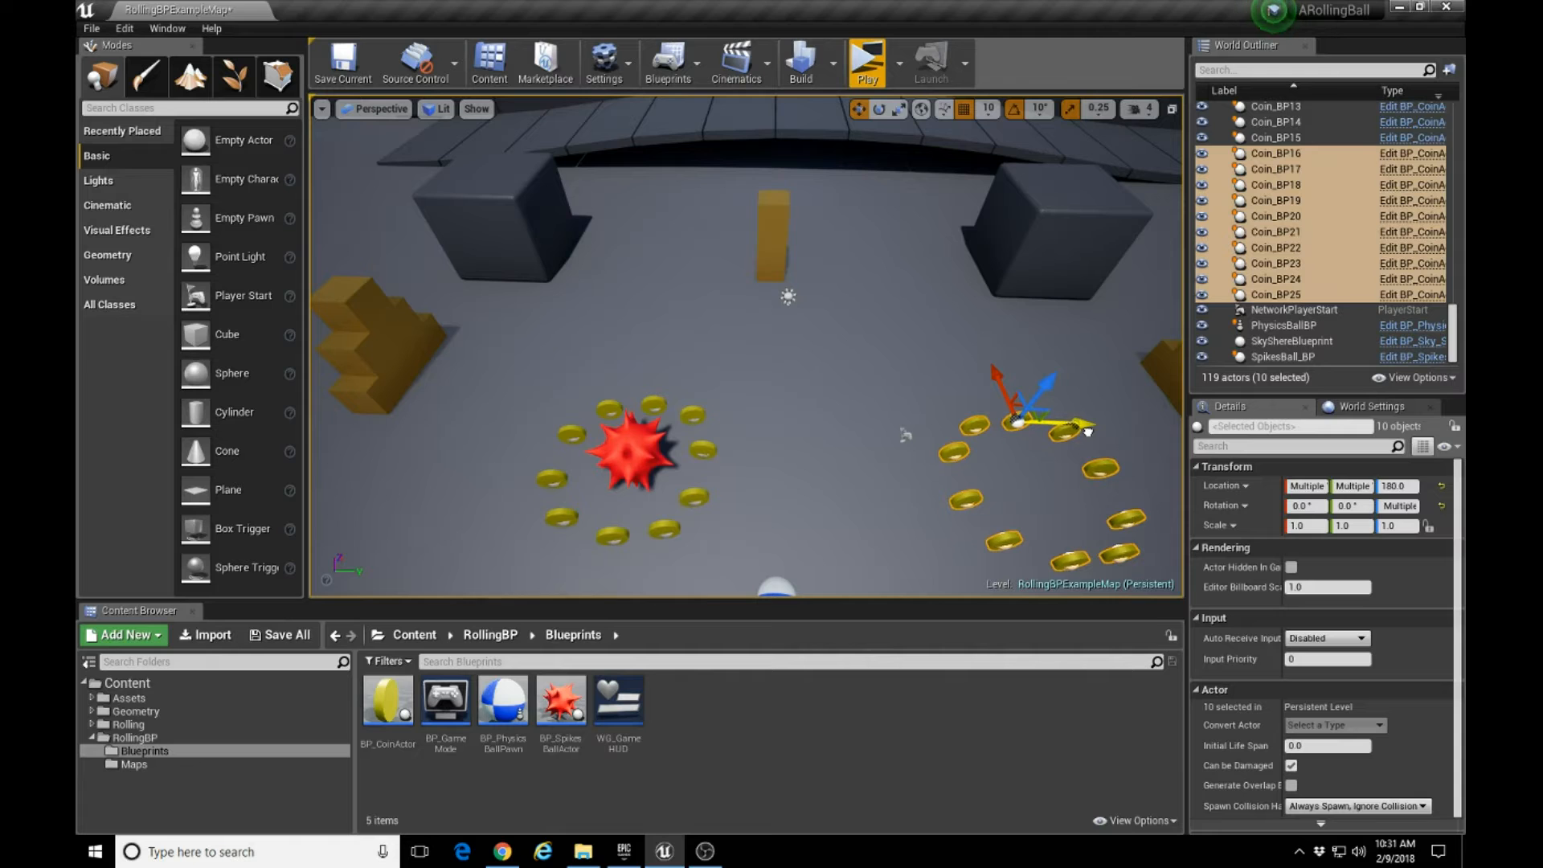
Duplicate the spiked ball along the Y axis to -40, and again to 670 inside the new coin ring.
{"action": "left_click", "coordinate": [631, 448]}
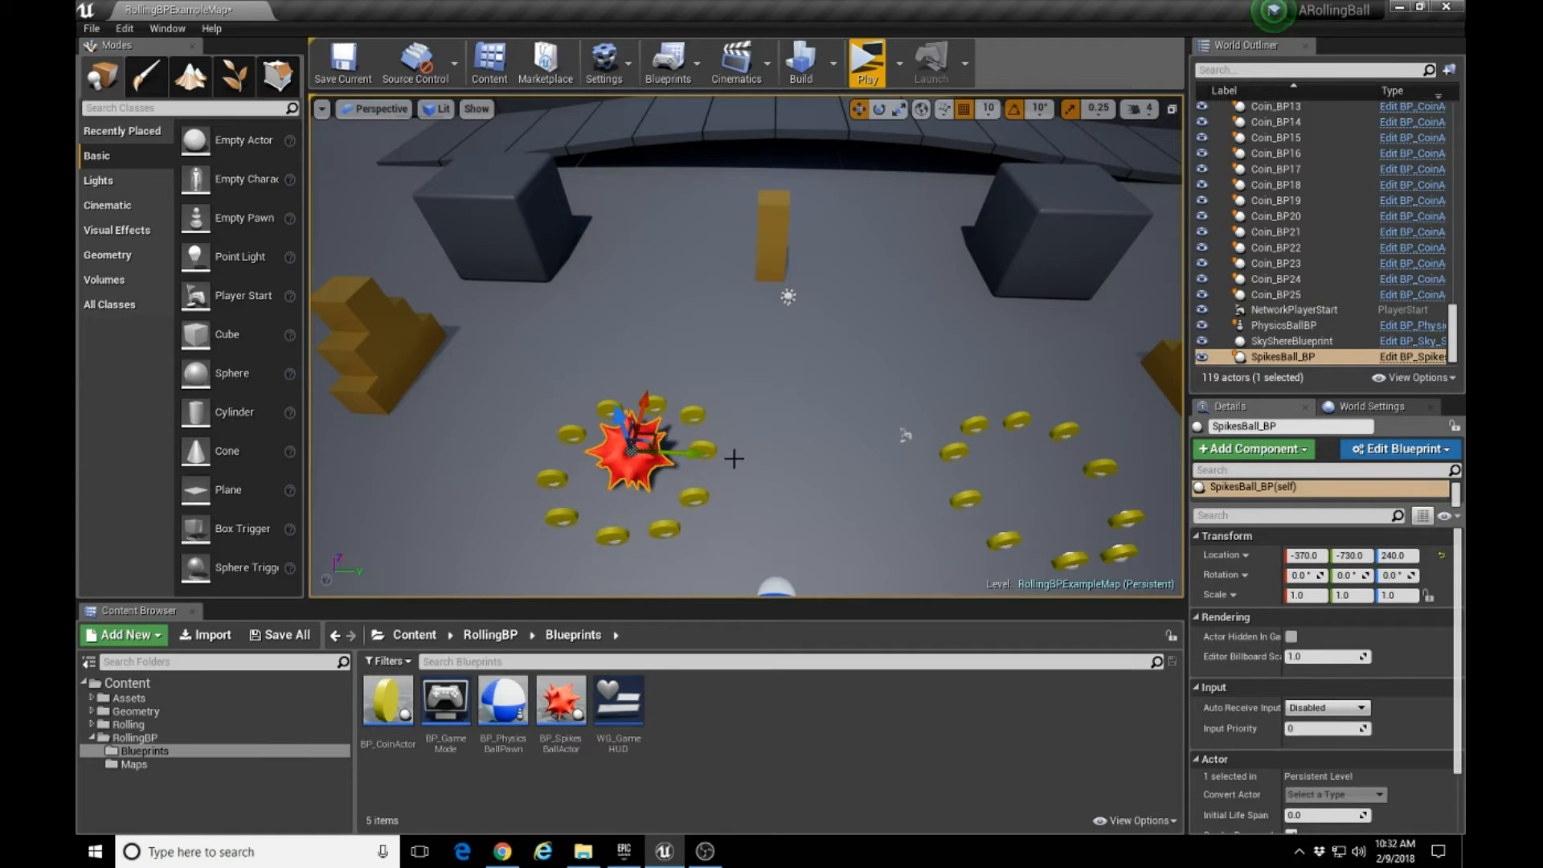
{"action": "left_click_drag", "start_coordinate": [692, 454], "coordinate": [896, 473], "text": "alt"}
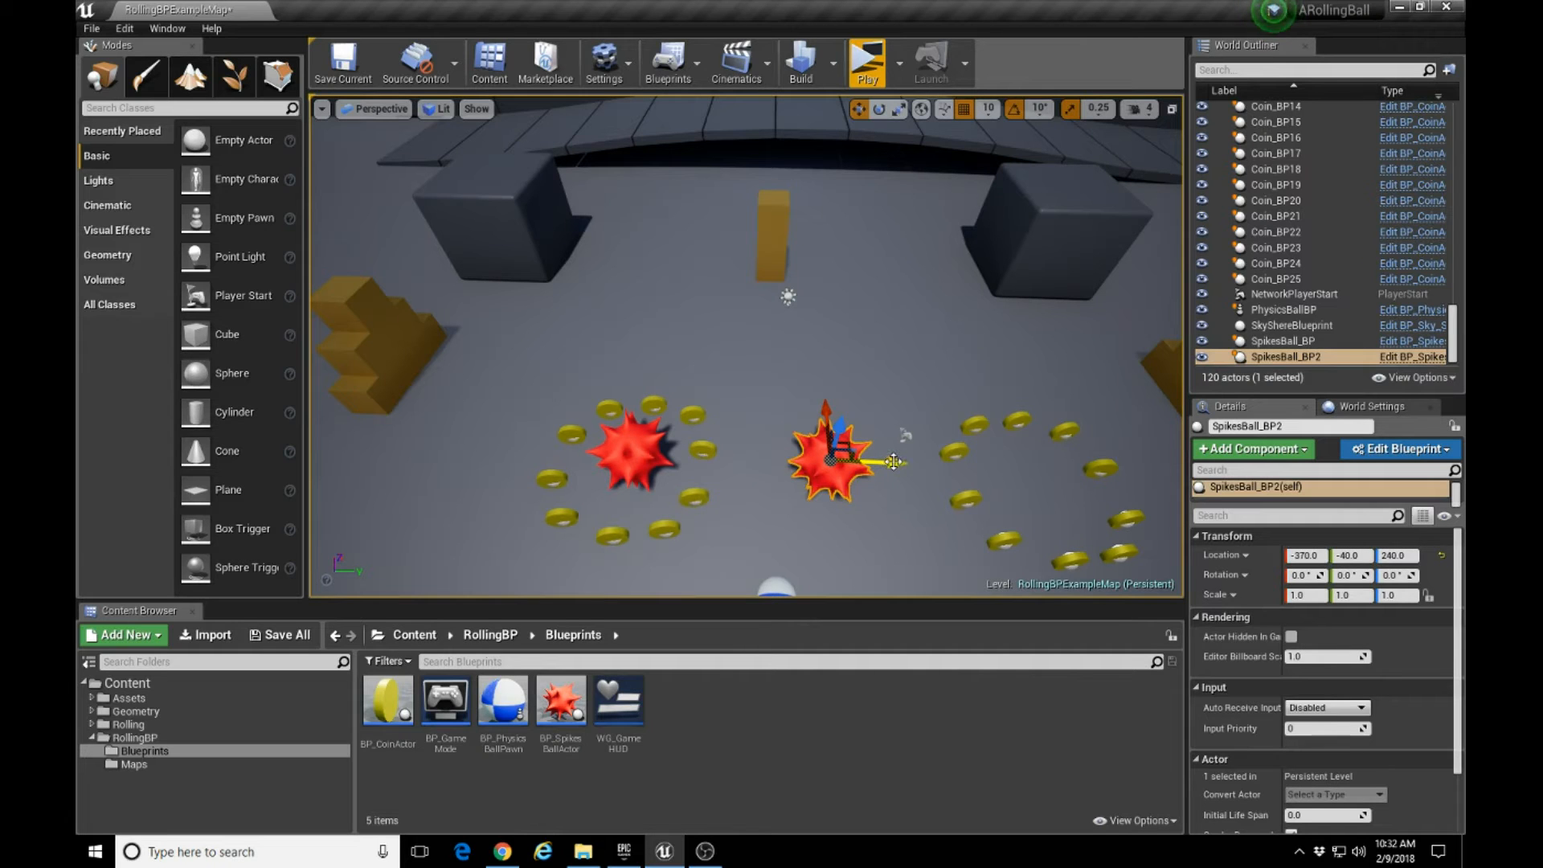
{"action": "left_click_drag", "start_coordinate": [893, 463], "coordinate": [1105, 474], "text": "alt"}
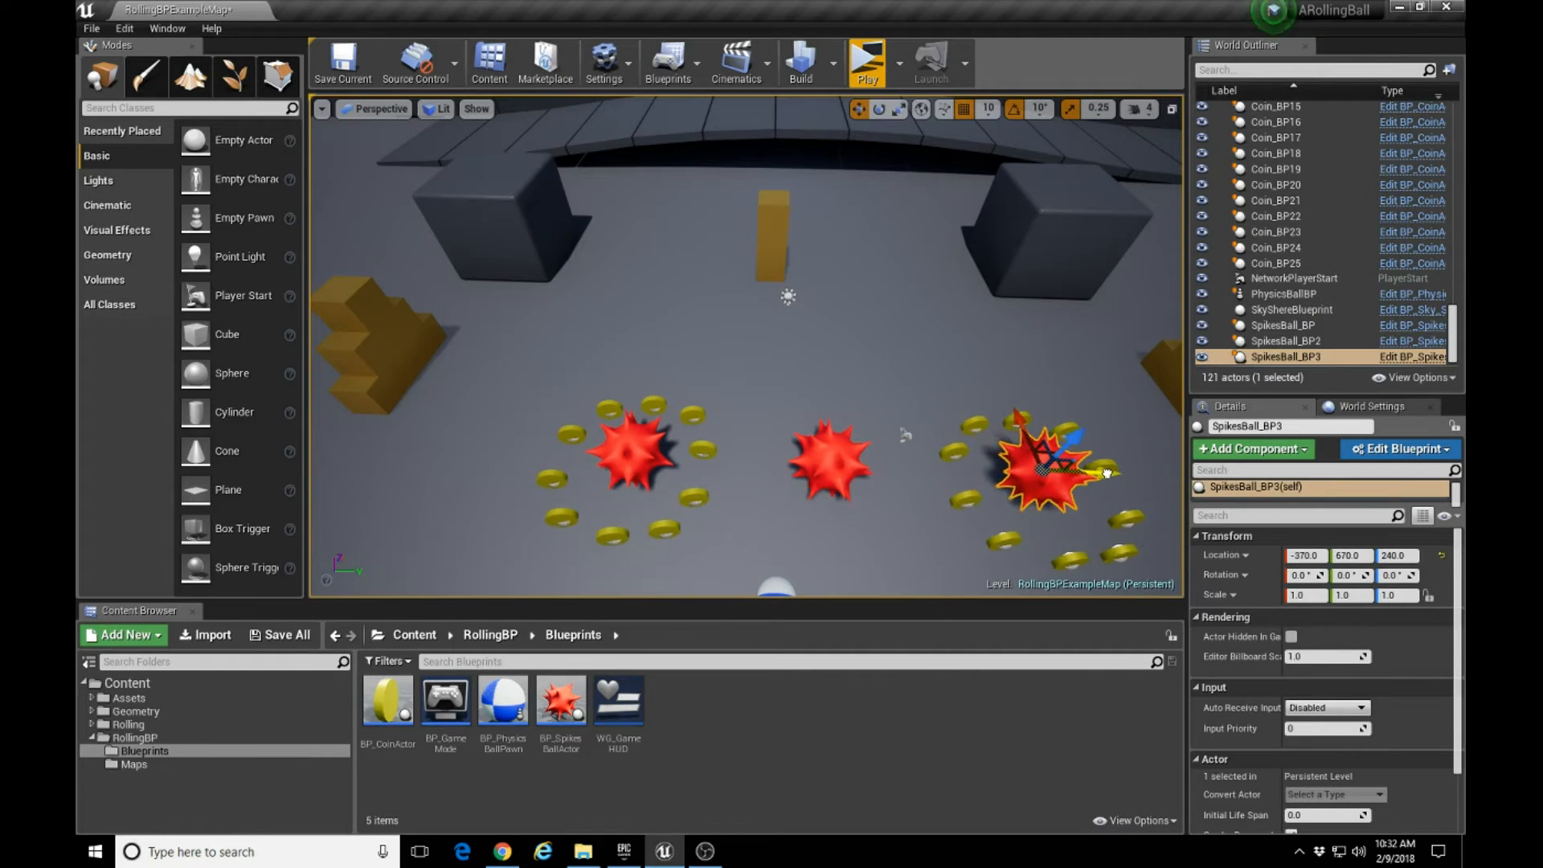
Duplicate the top cube of the orange tower along the X axis to about -81 and snap the copy down to the floor.
{"action": "right_click_drag", "start_coordinate": [686, 359], "coordinate": [693, 321]}
{"action": "key", "text": "s"}
{"action": "key", "text": "w"}
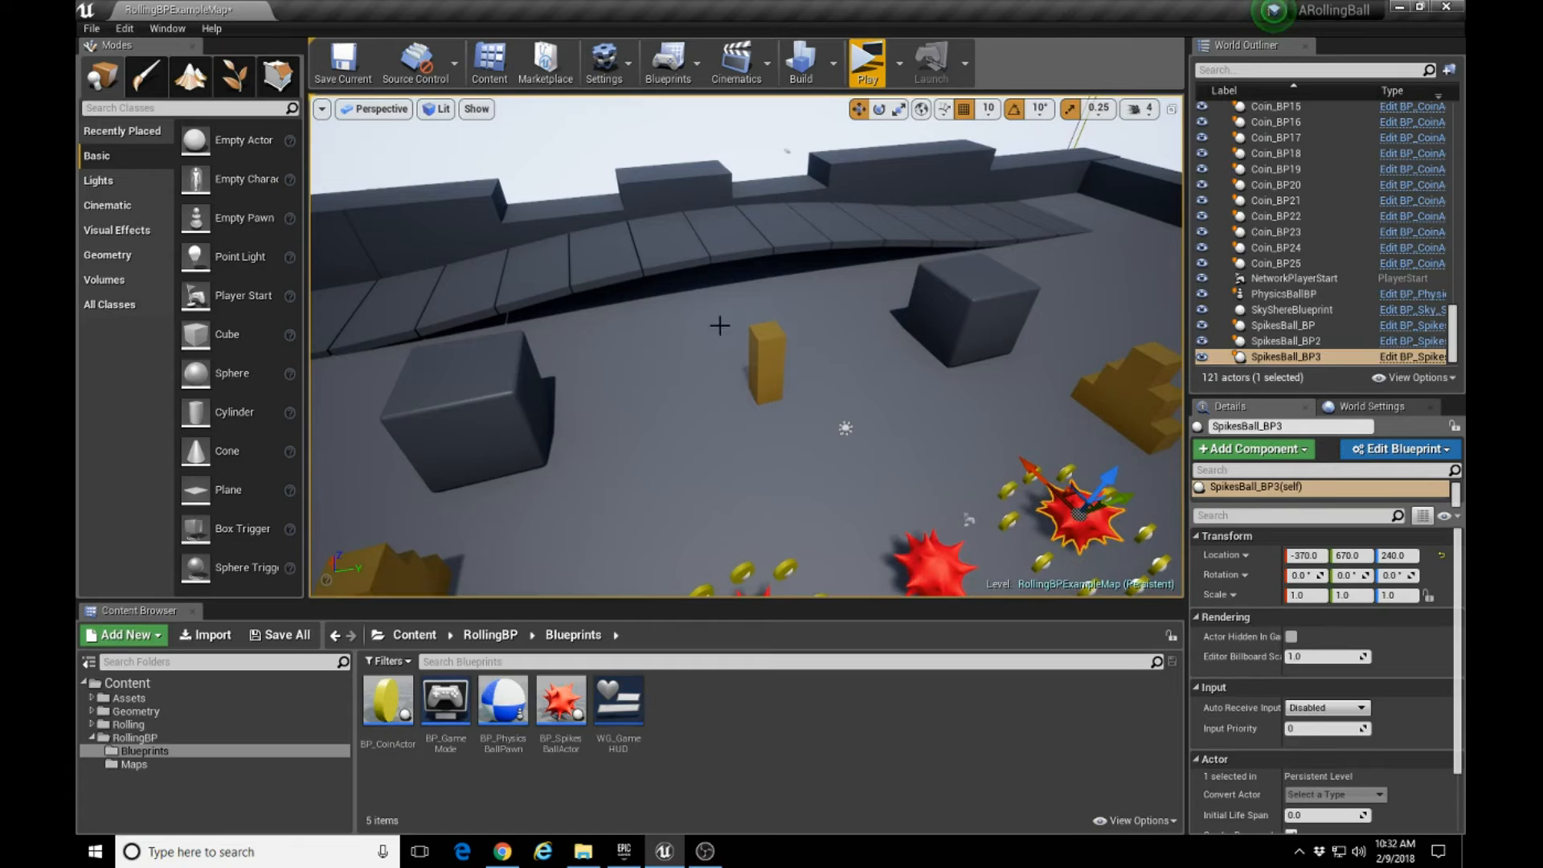
{"action": "left_click", "coordinate": [780, 355]}
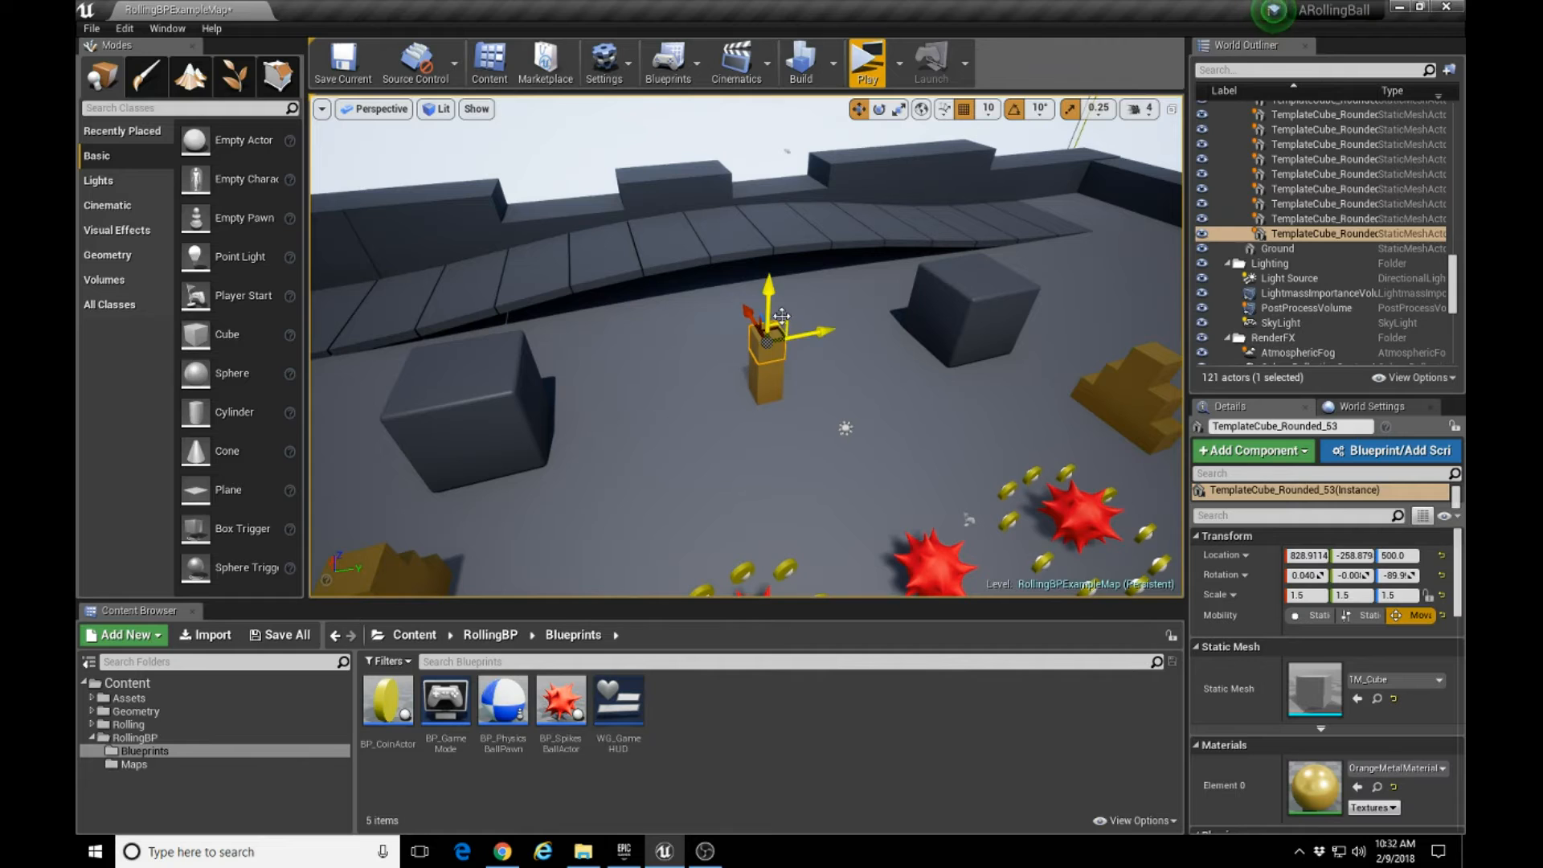
{"action": "left_click_drag", "start_coordinate": [747, 308], "coordinate": [809, 414], "text": "alt"}
{"action": "right_click_drag", "start_coordinate": [810, 531], "coordinate": [857, 570]}
{"action": "key", "text": "w"}
{"action": "key", "text": "d"}
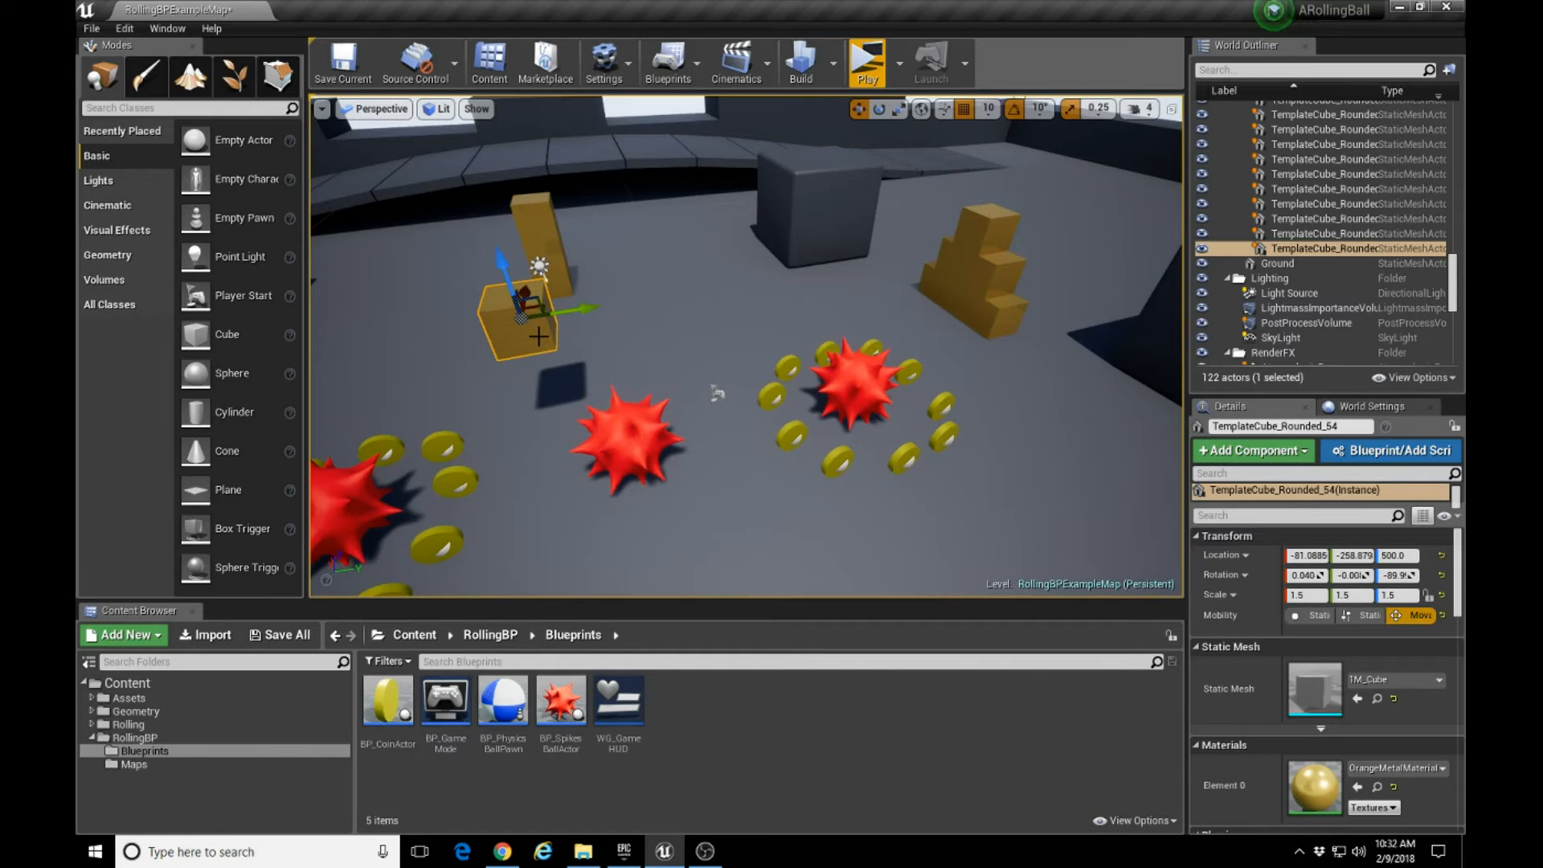
{"action": "key", "text": "End"}
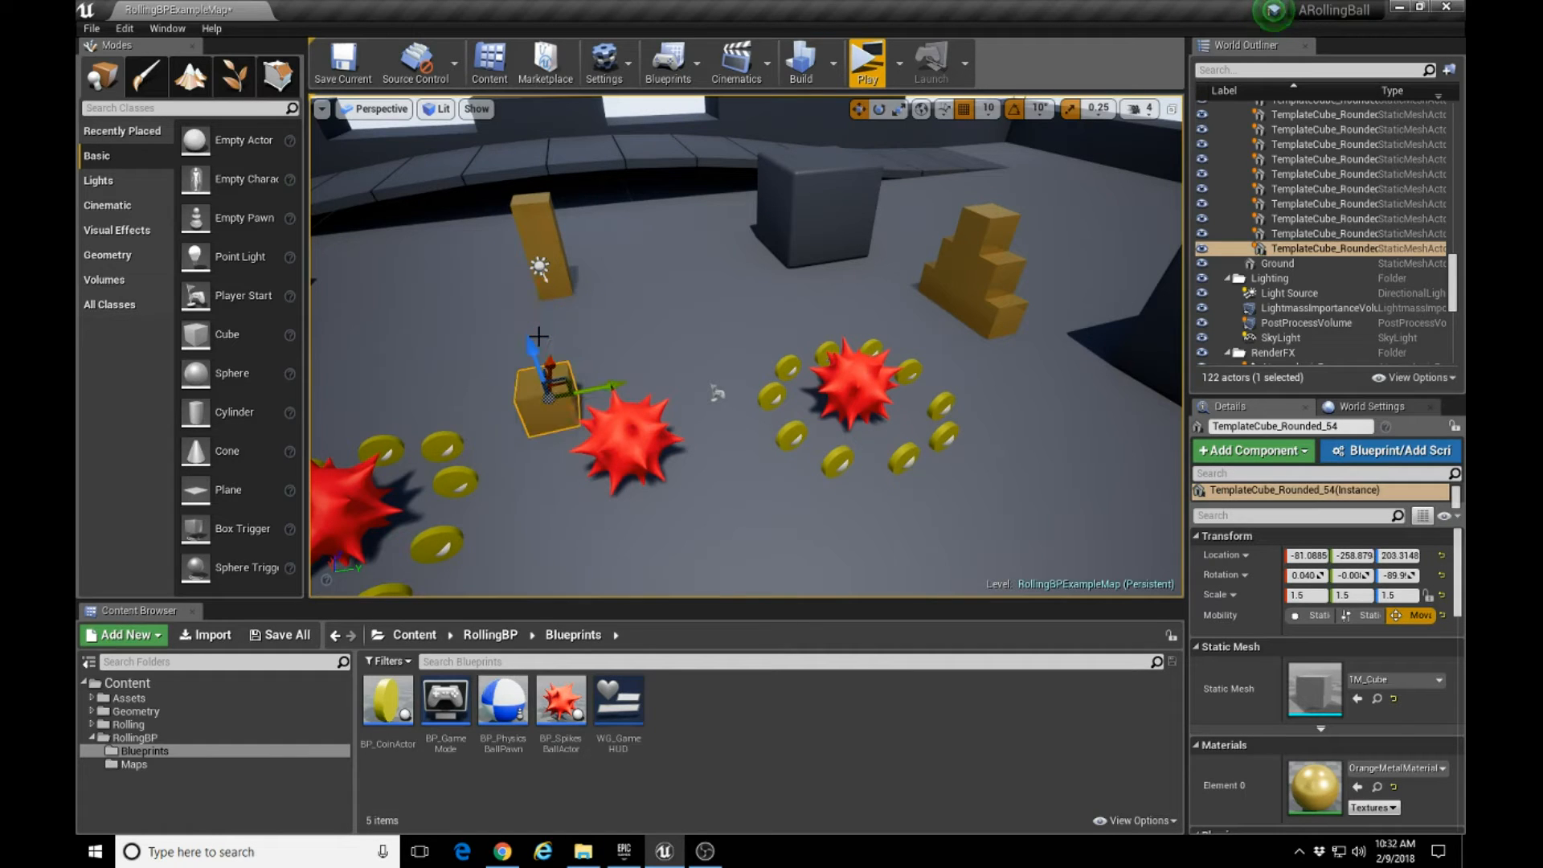
Duplicate the floor cube along the X axis to about -611, and duplicate that copy along the Y axis to about 111.
{"action": "mouse_move", "coordinate": [574, 465]}
{"action": "right_mouse_down"}
{"action": "mouse_move", "coordinate": [580, 482]}
{"action": "mouse_move", "coordinate": [566, 450]}
{"action": "mouse_move", "coordinate": [338, 430]}
{"action": "mouse_move", "coordinate": [583, 464]}
{"action": "right_mouse_up"}
{"action": "key", "text": "d"}
{"action": "left_click_drag", "start_coordinate": [628, 369], "coordinate": [488, 401], "text": "alt"}
{"action": "right_click_drag", "start_coordinate": [493, 500], "coordinate": [450, 500]}
{"action": "key", "text": "s"}
{"action": "key", "text": "a"}
{"action": "left_click_drag", "start_coordinate": [466, 514], "coordinate": [560, 532], "text": "alt"}
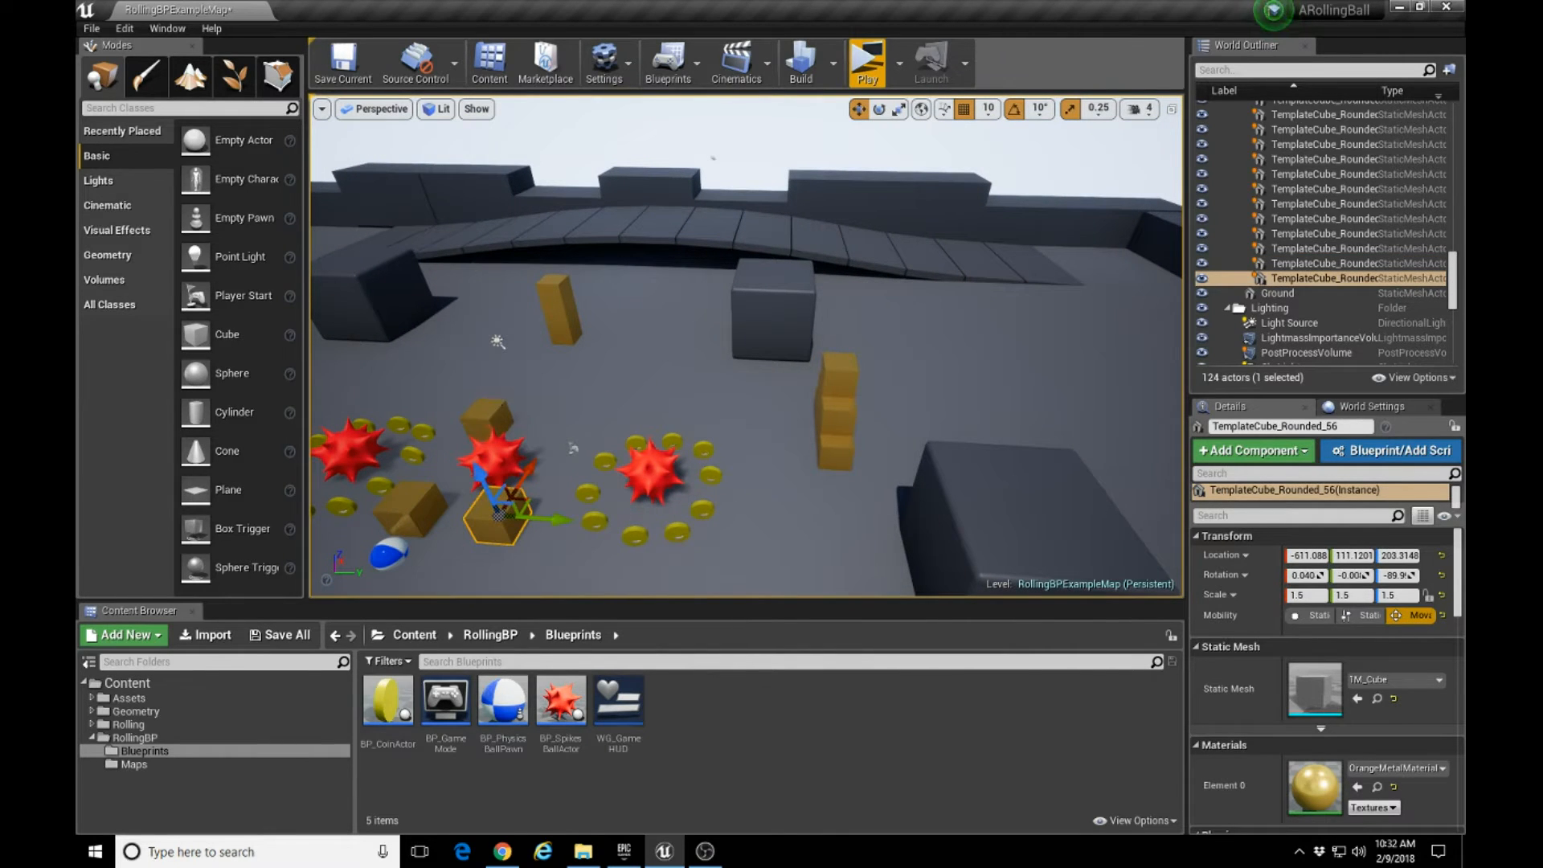
Duplicate the orange cube behind the middle spiked ball along the Y axis to about 81, completing the four-cube enclosure.
{"action": "left_click", "coordinate": [488, 416]}
{"action": "left_click_drag", "start_coordinate": [551, 423], "coordinate": [592, 464], "text": "alt"}
{"action": "mouse_move", "coordinate": [537, 527]}
{"action": "right_mouse_down"}
{"action": "mouse_move", "coordinate": [522, 543]}
{"action": "mouse_move", "coordinate": [527, 506]}
{"action": "mouse_move", "coordinate": [537, 527]}
{"action": "right_mouse_up"}
{"action": "right_click_drag", "start_coordinate": [536, 452], "coordinate": [560, 409]}
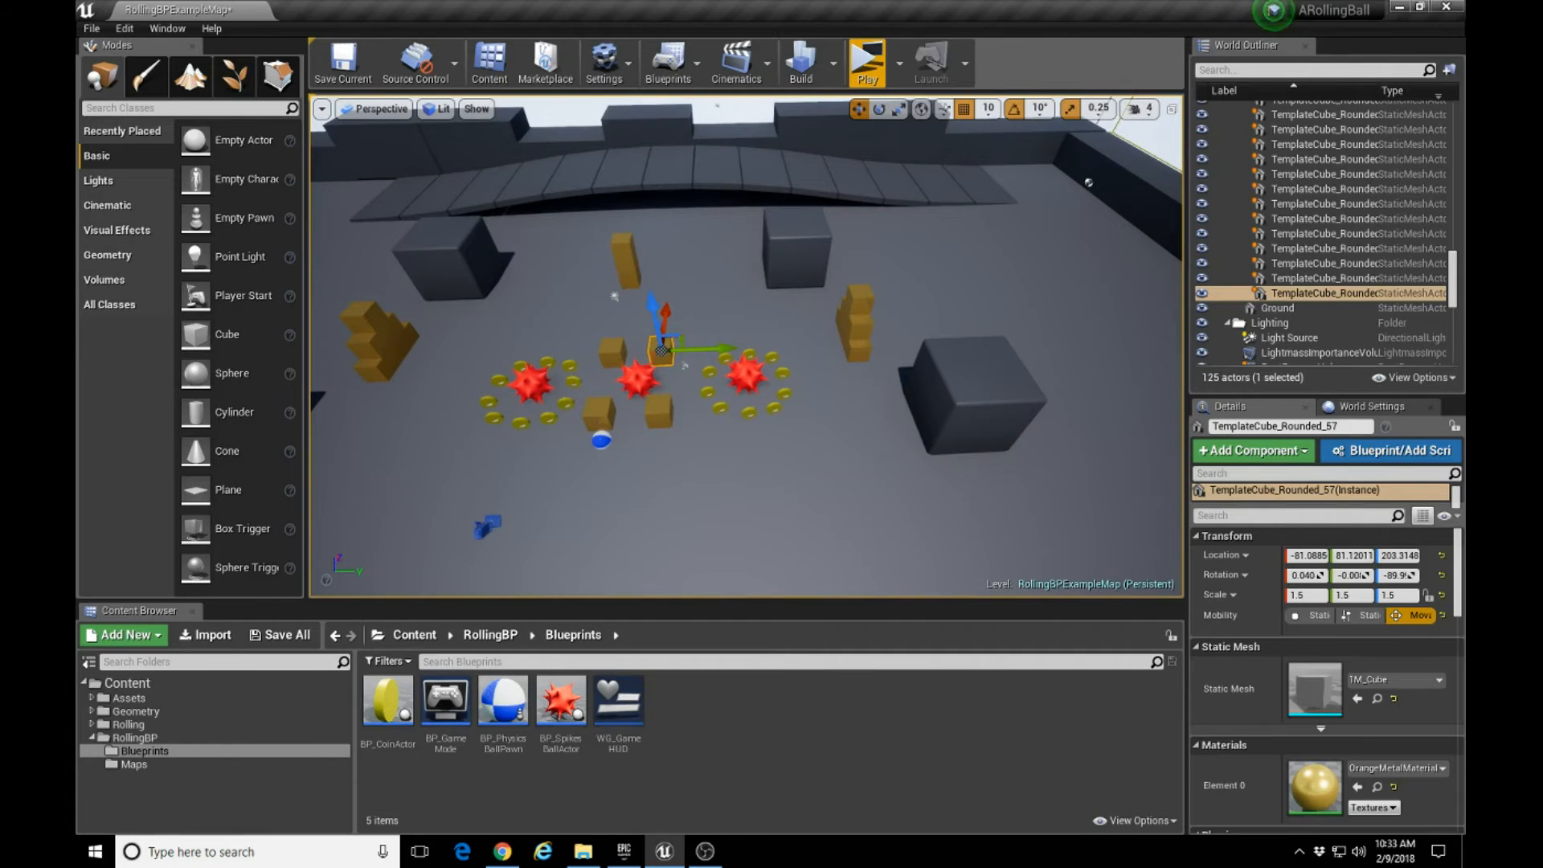
Duplicate coin Coin_BP13 along the X axis to about 169, and duplicate that copy along the Y axis to about 332.
{"action": "left_click", "coordinate": [566, 396]}
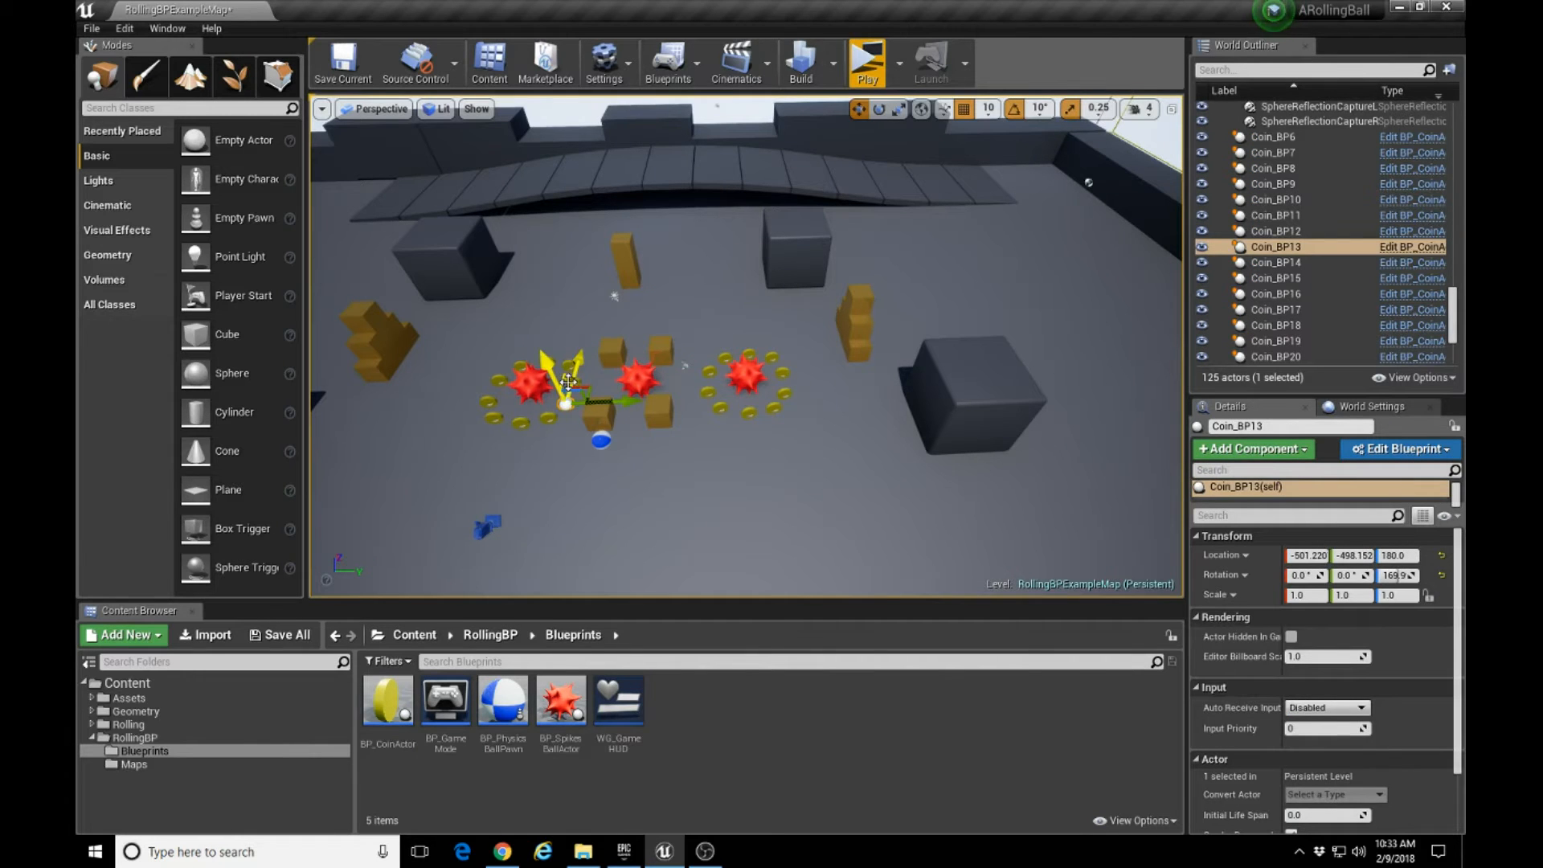
{"action": "left_click_drag", "start_coordinate": [578, 355], "coordinate": [610, 297], "text": "alt"}
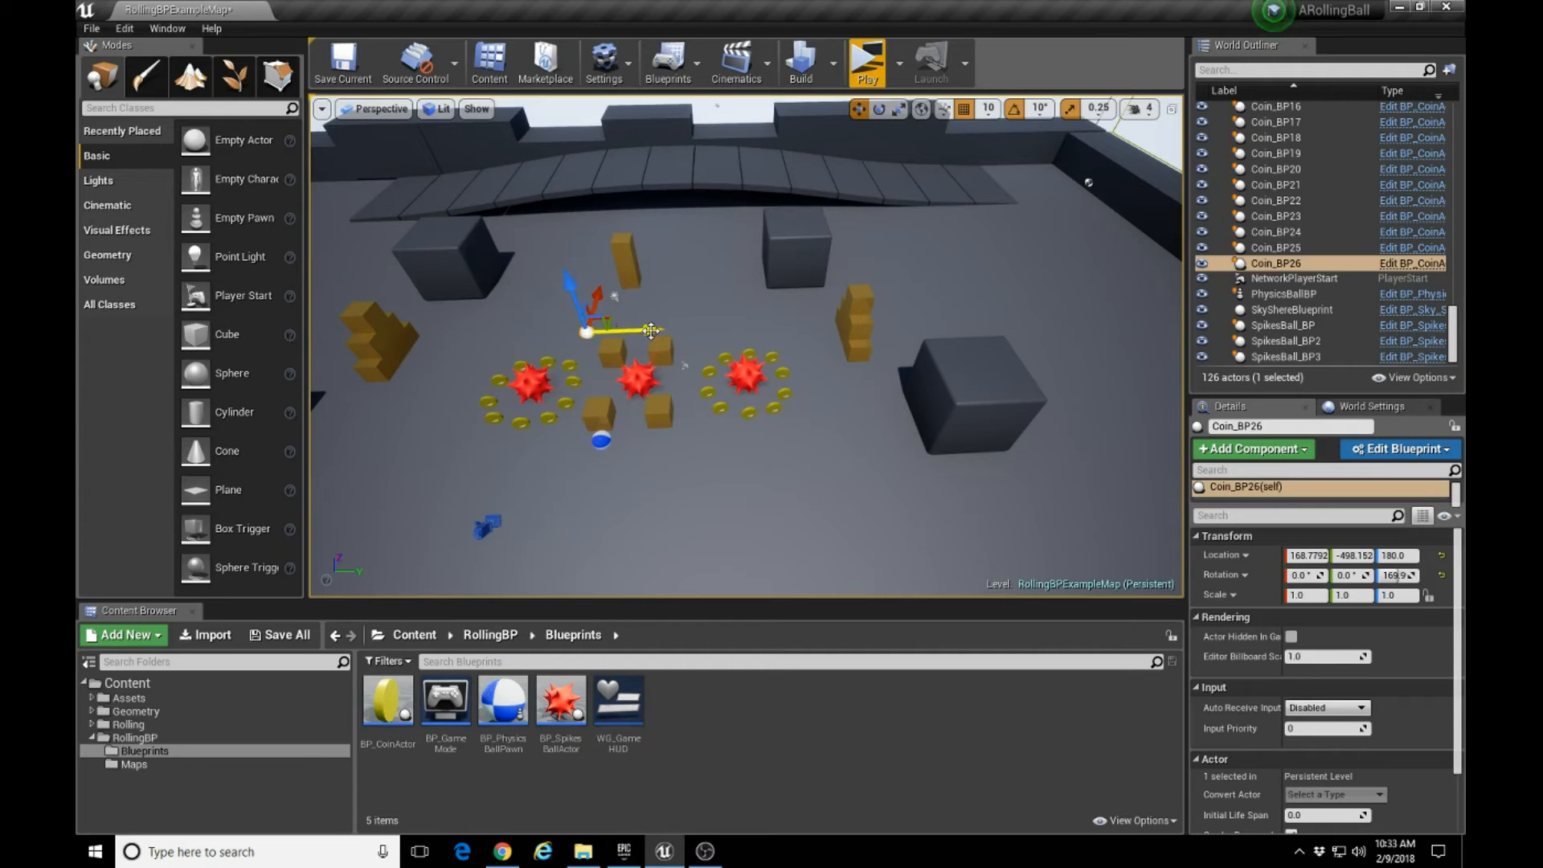
{"action": "left_click_drag", "start_coordinate": [649, 329], "coordinate": [750, 332], "text": "alt"}
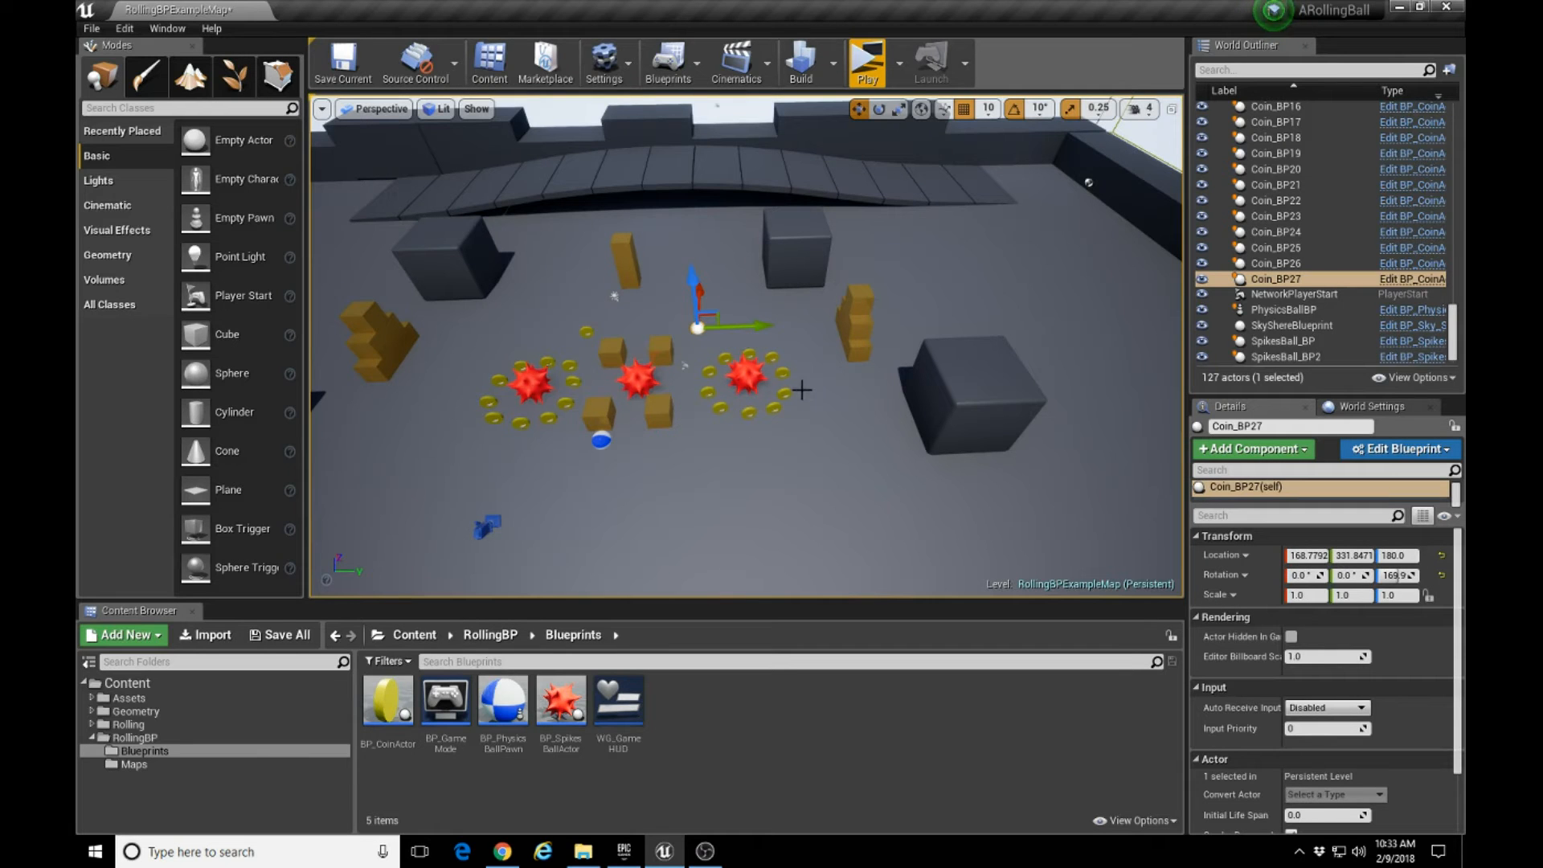
Play the level and roll the ball around the duplicated ring to collect its ten coins.
{"action": "left_click", "coordinate": [867, 61]}
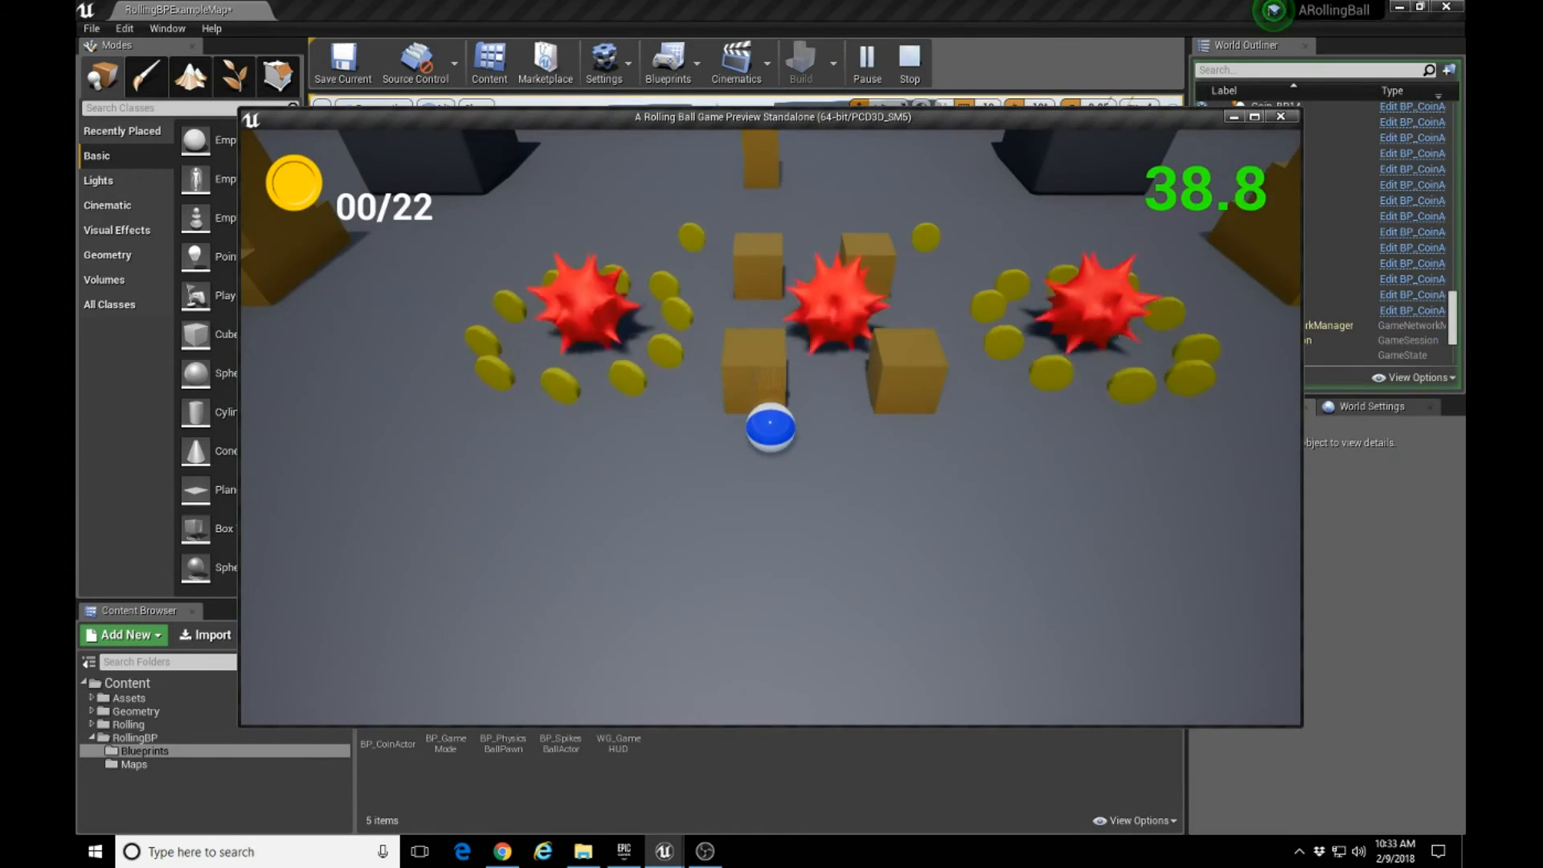
{"action": "key", "text": "d"}
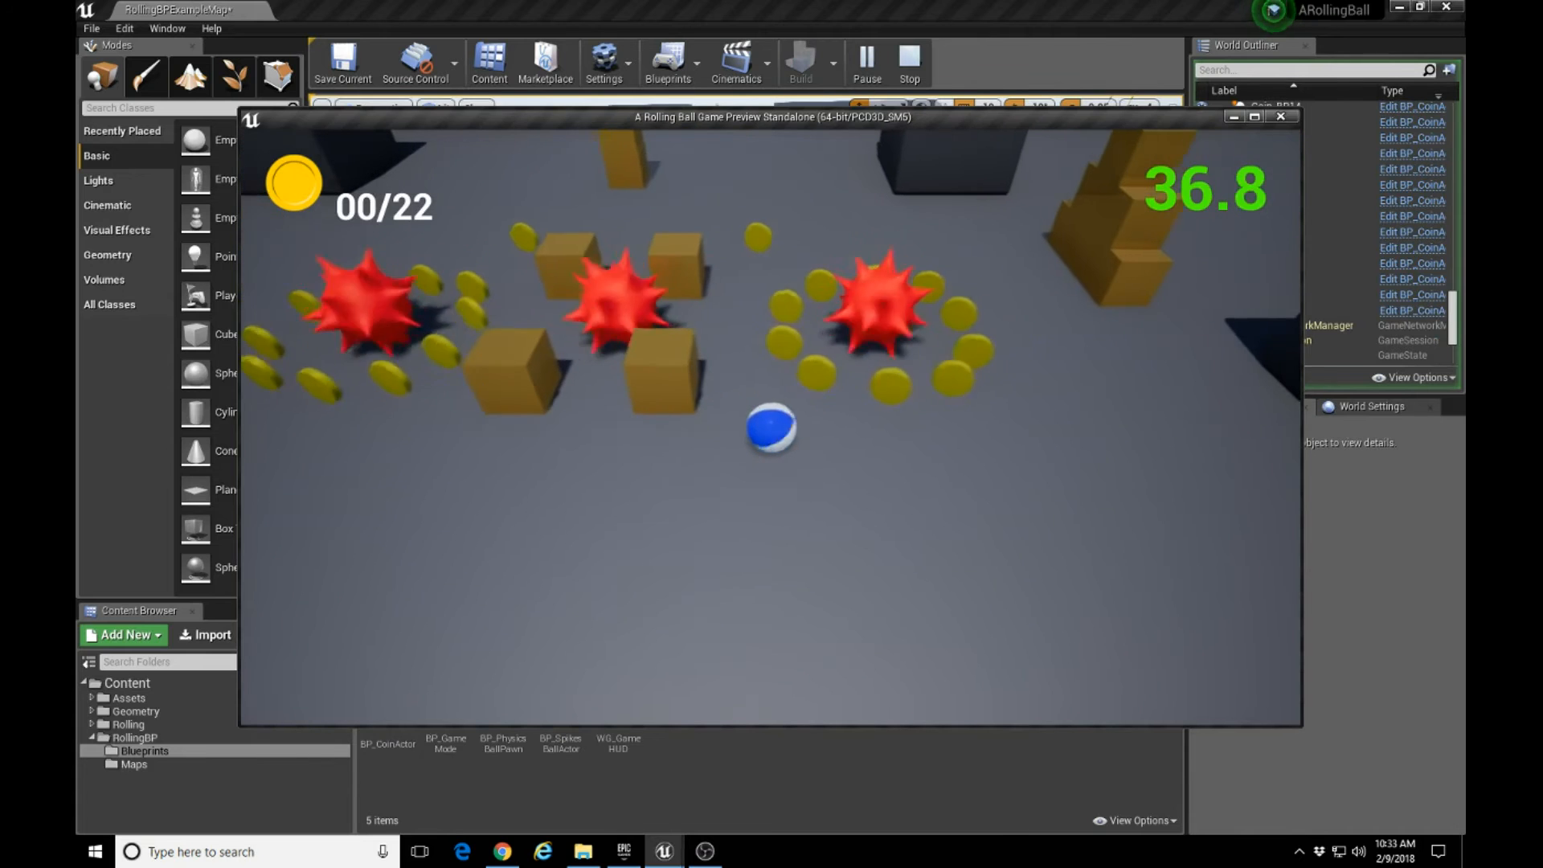
{"action": "key", "text": "w"}
{"action": "key", "text": "a"}
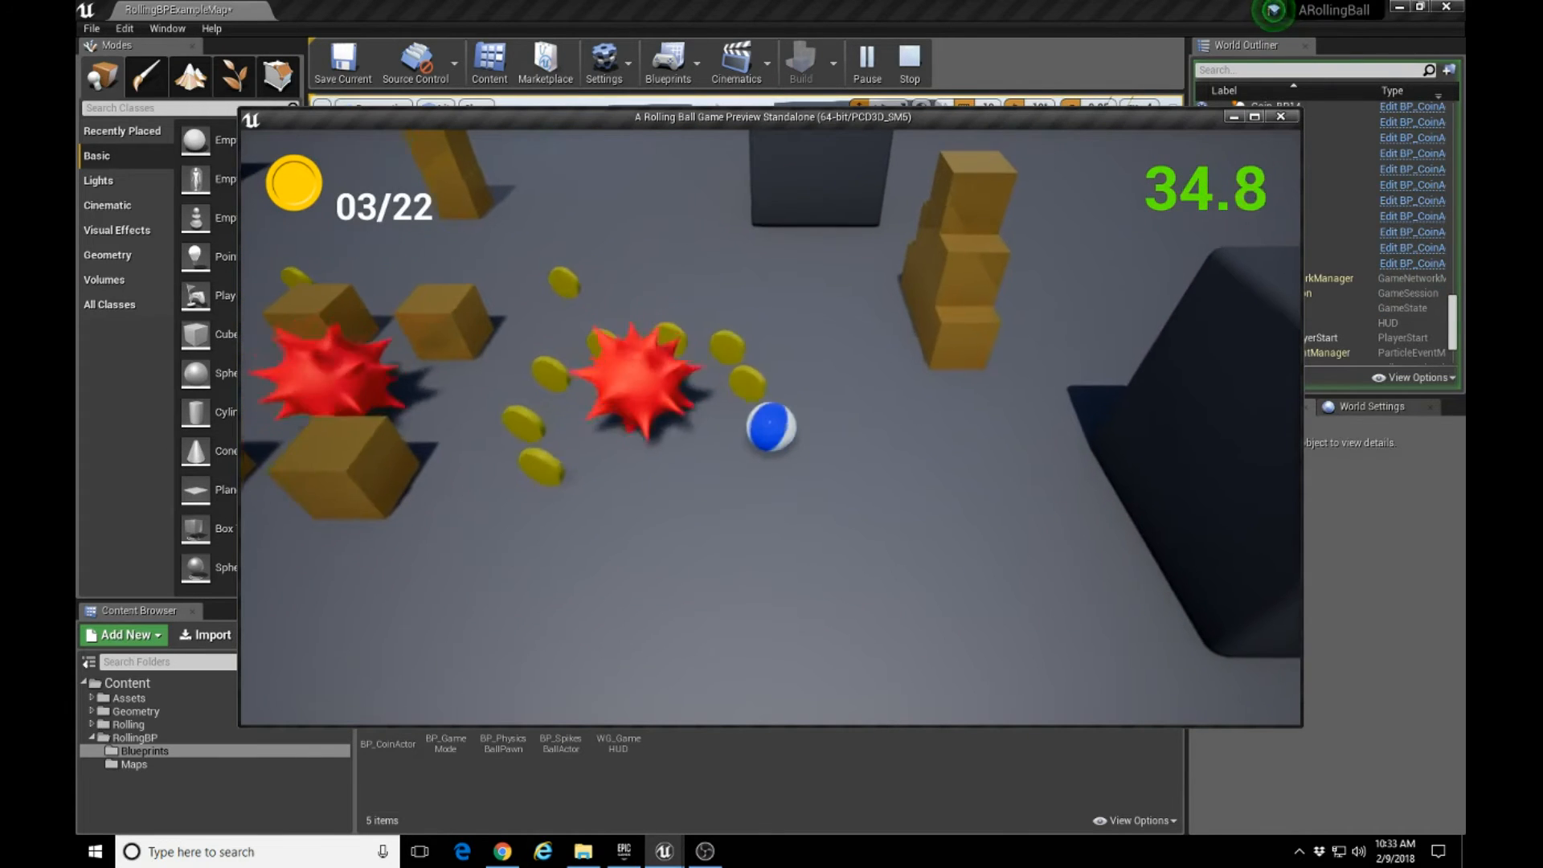
{"action": "key", "text": "a"}
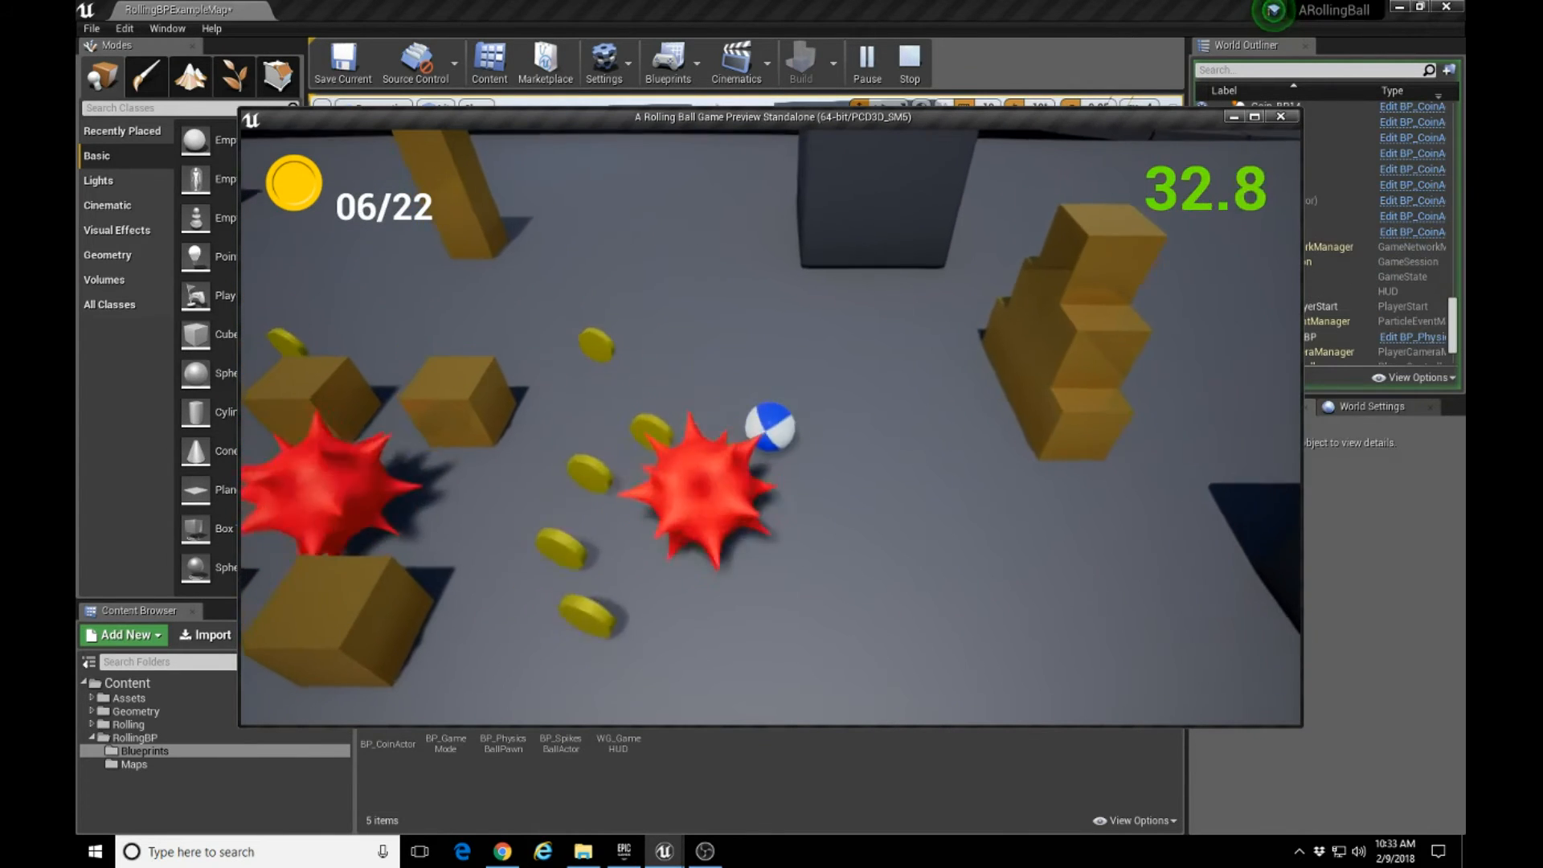
{"action": "key", "text": "s"}
{"action": "key", "text": "d"}
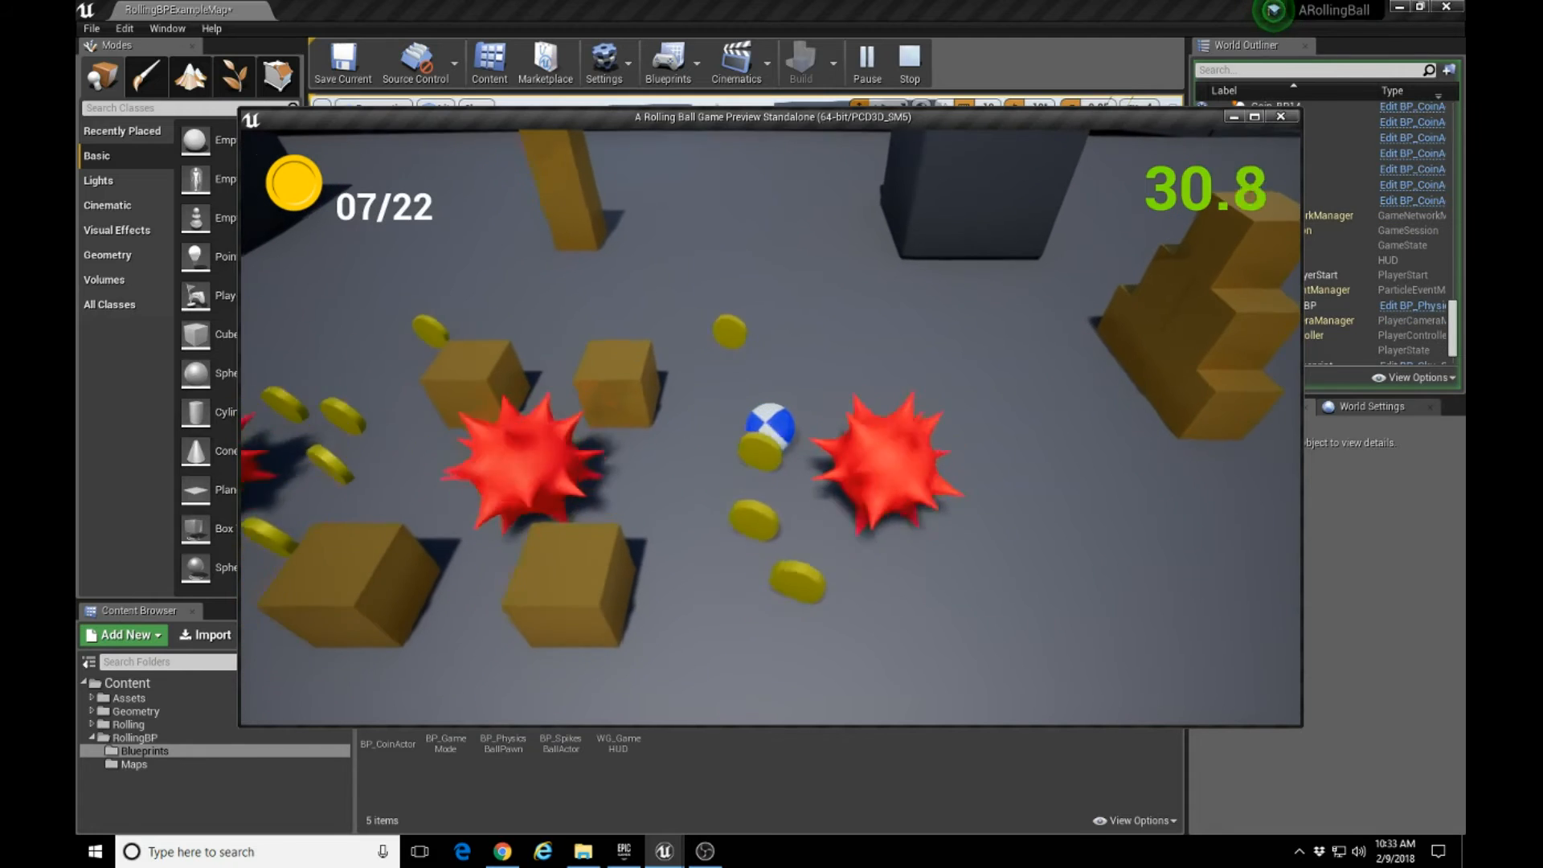
{"action": "key", "text": "w"}
{"action": "key", "text": "a"}
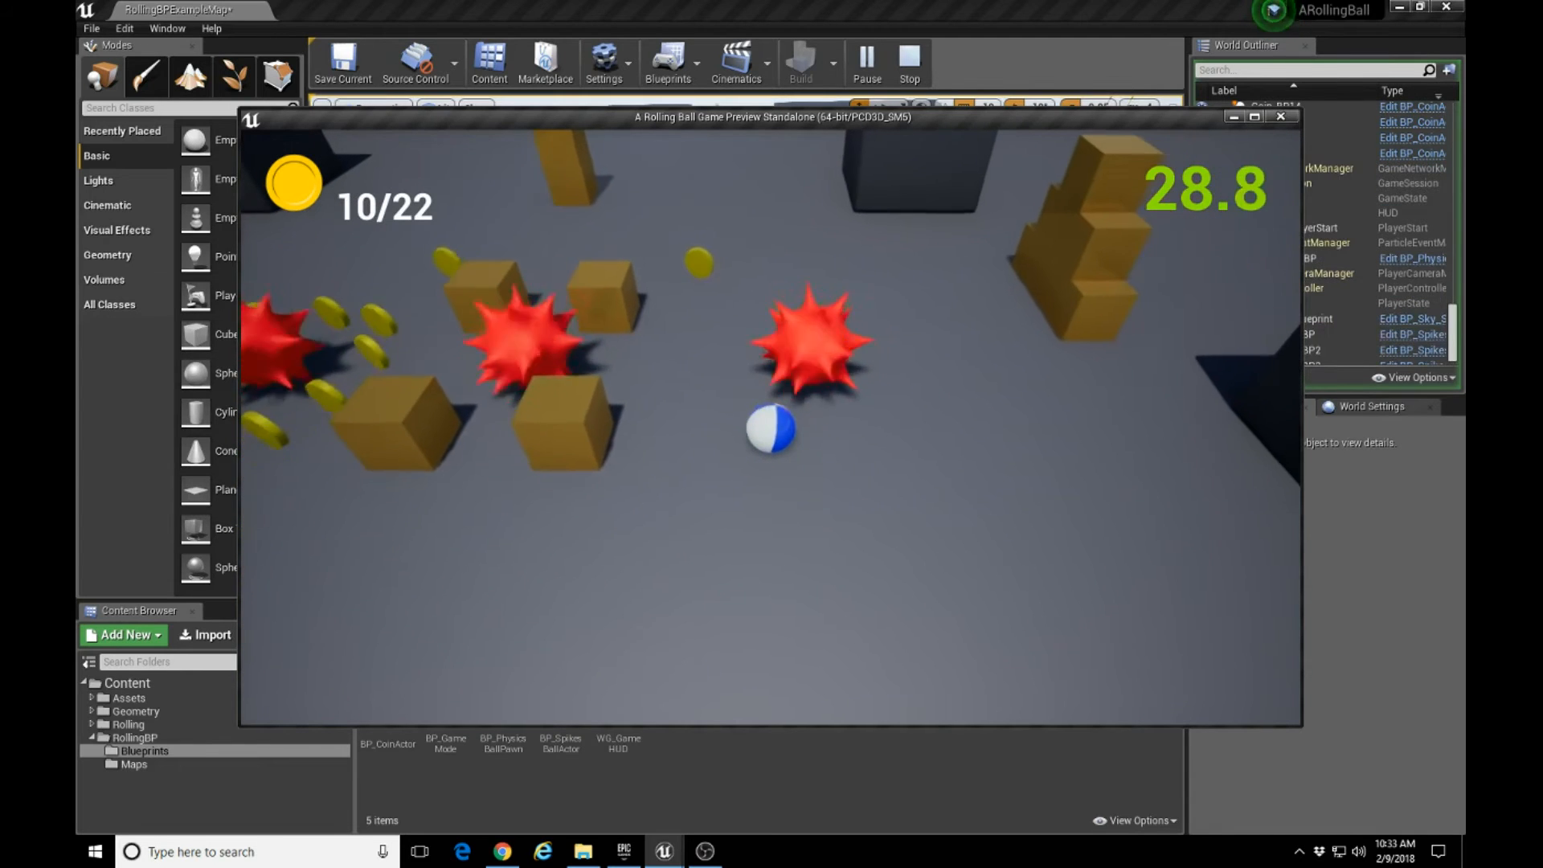
Roll the ball past the orange cubes to collect the two single coins behind them.
{"action": "key", "text": "w"}
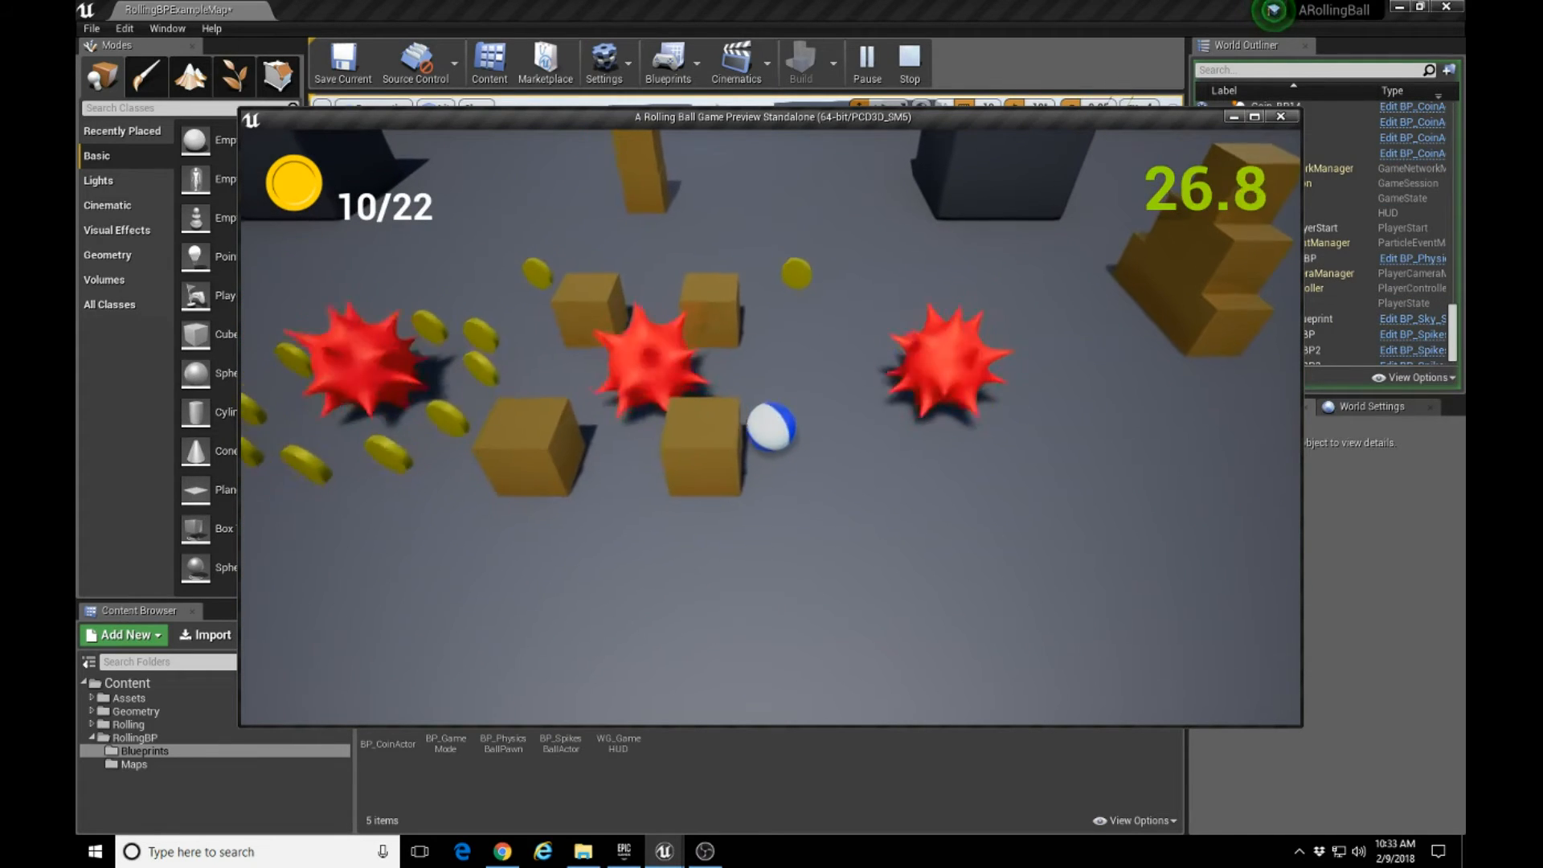
{"action": "key", "text": "w"}
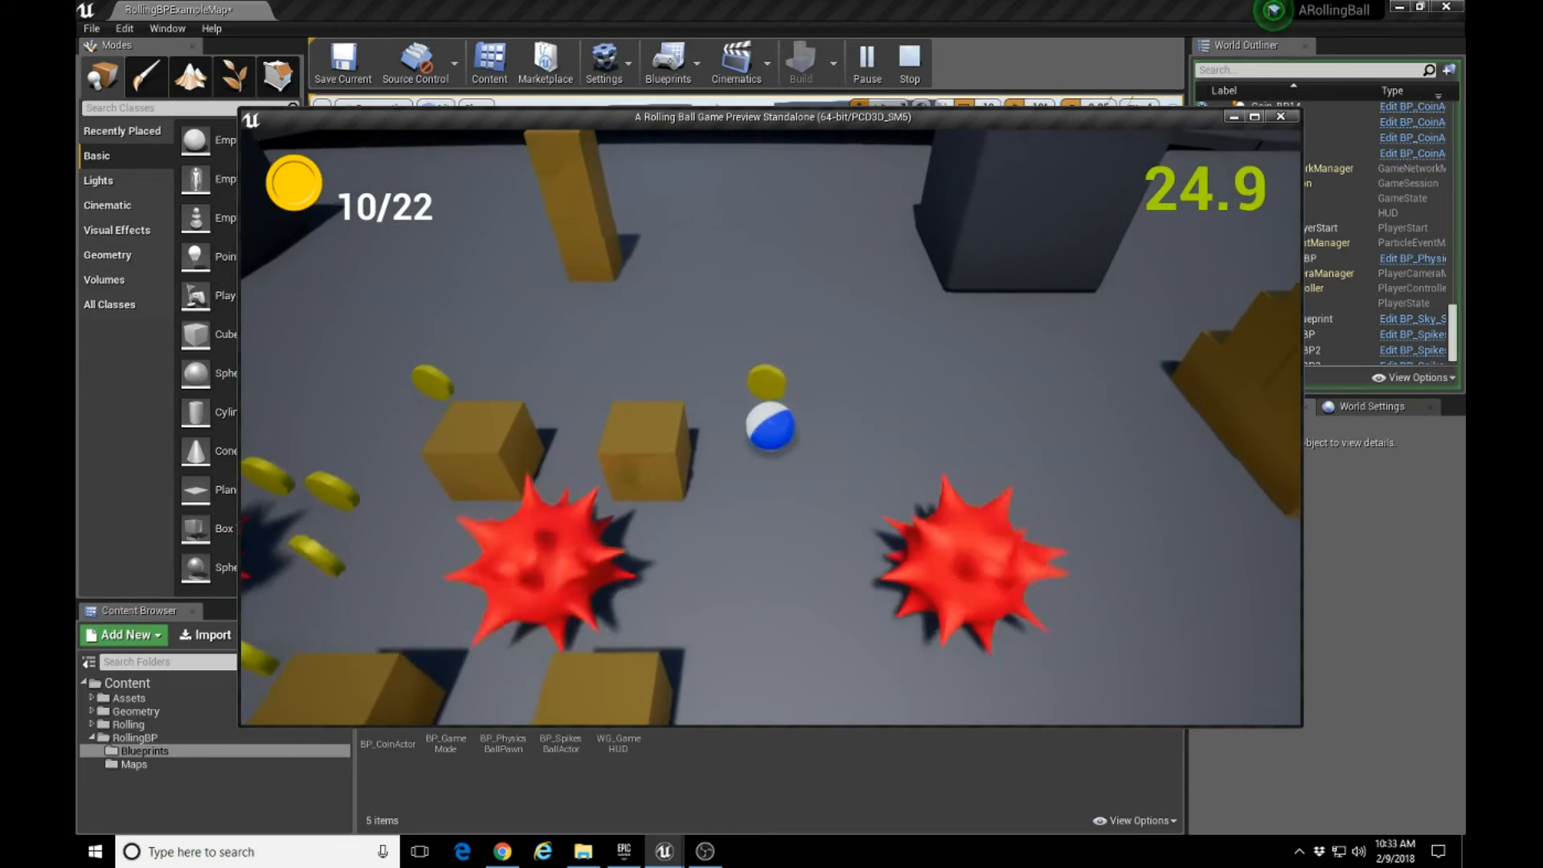
{"action": "key", "text": "a"}
{"action": "key", "text": "s"}
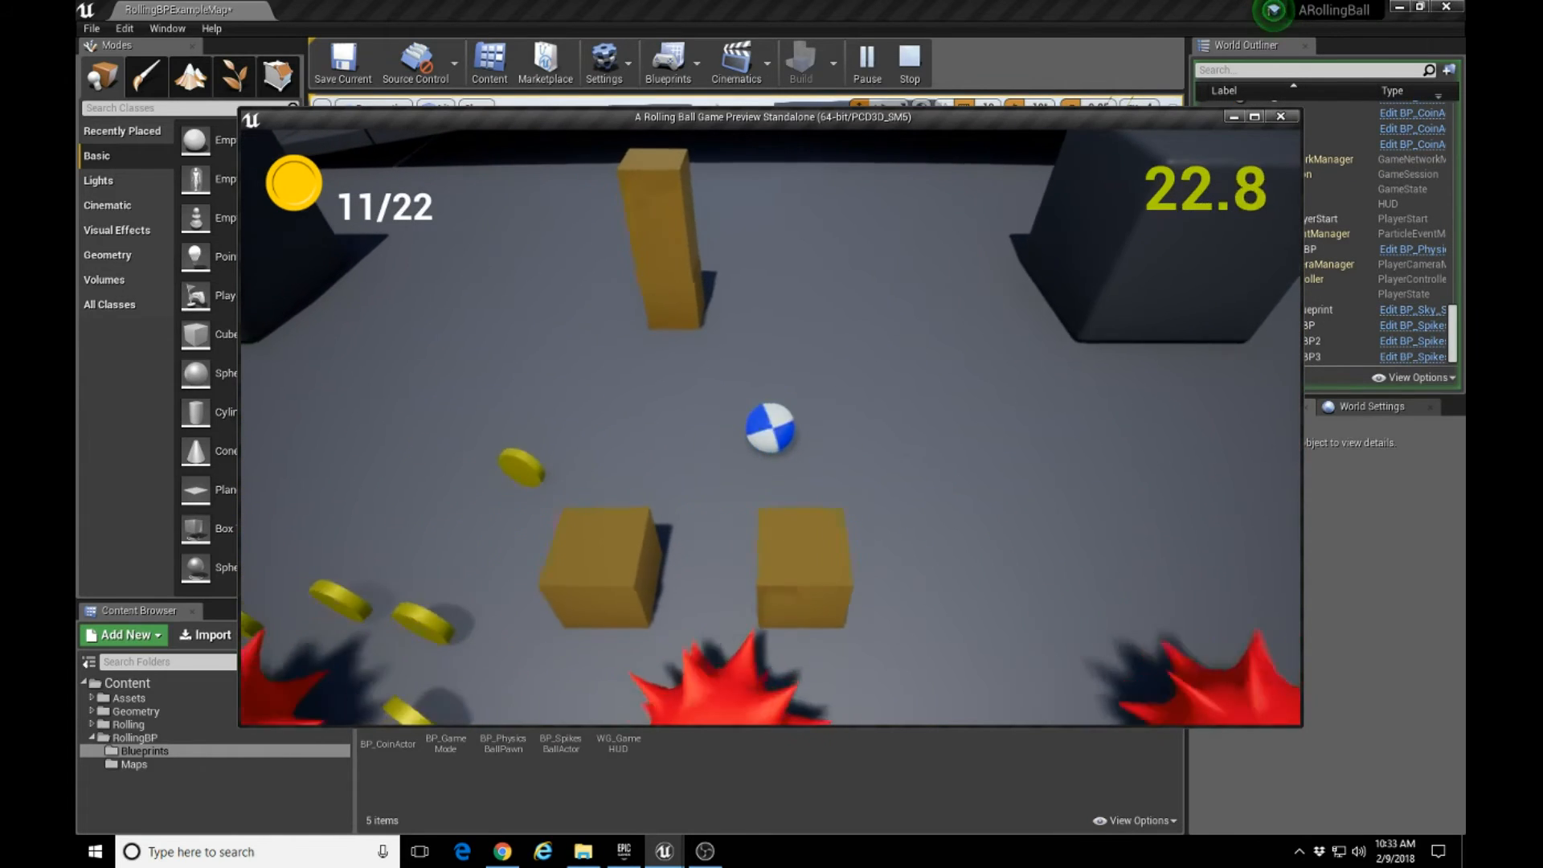
{"action": "key", "text": "s"}
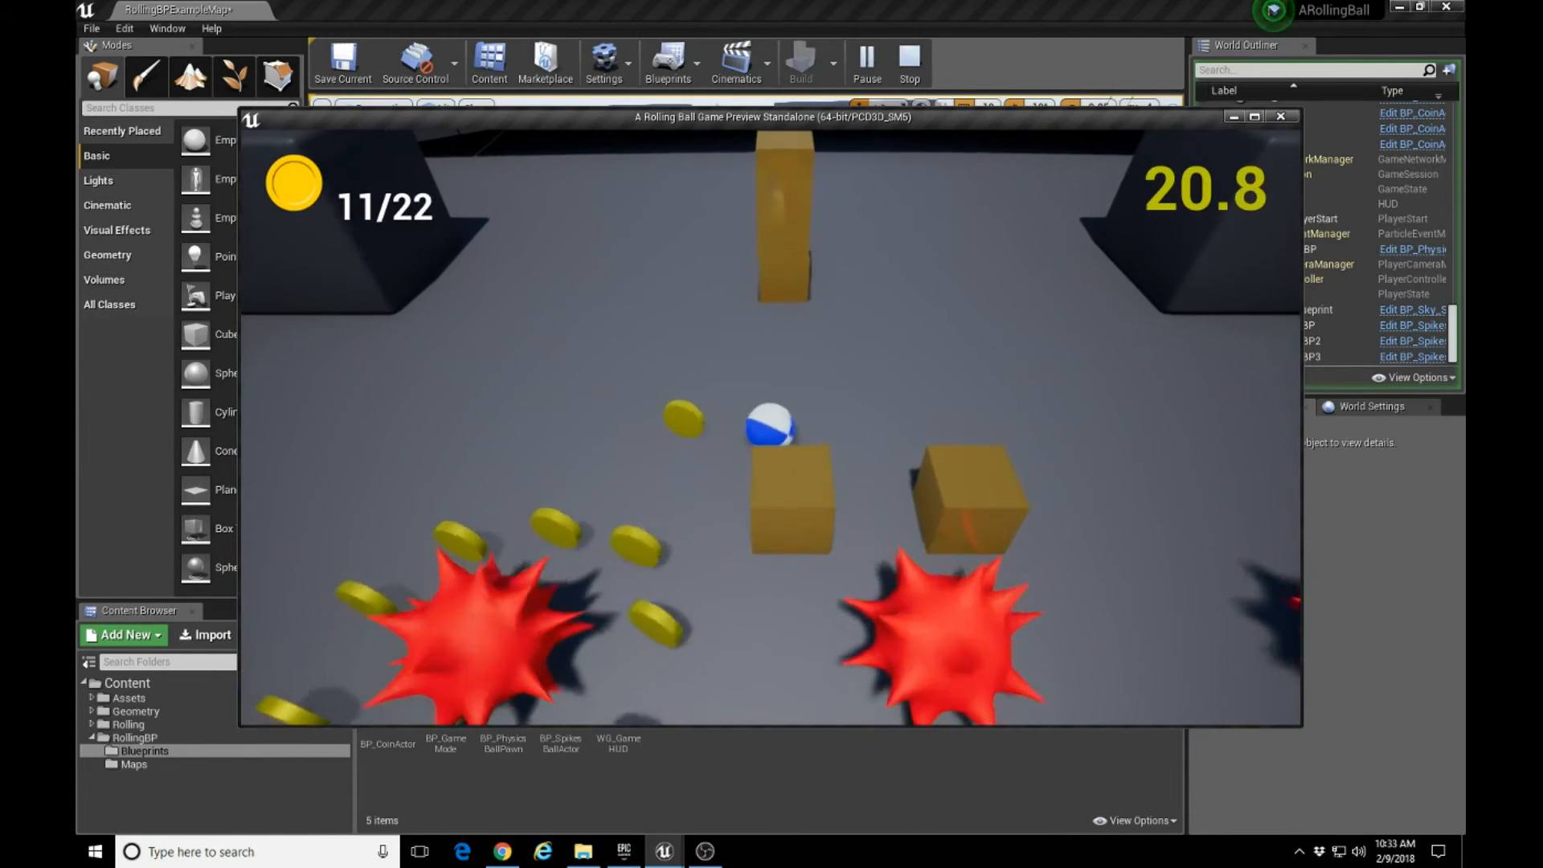
{"action": "key", "text": "w"}
{"action": "key", "text": "s"}
{"action": "key", "text": "d"}
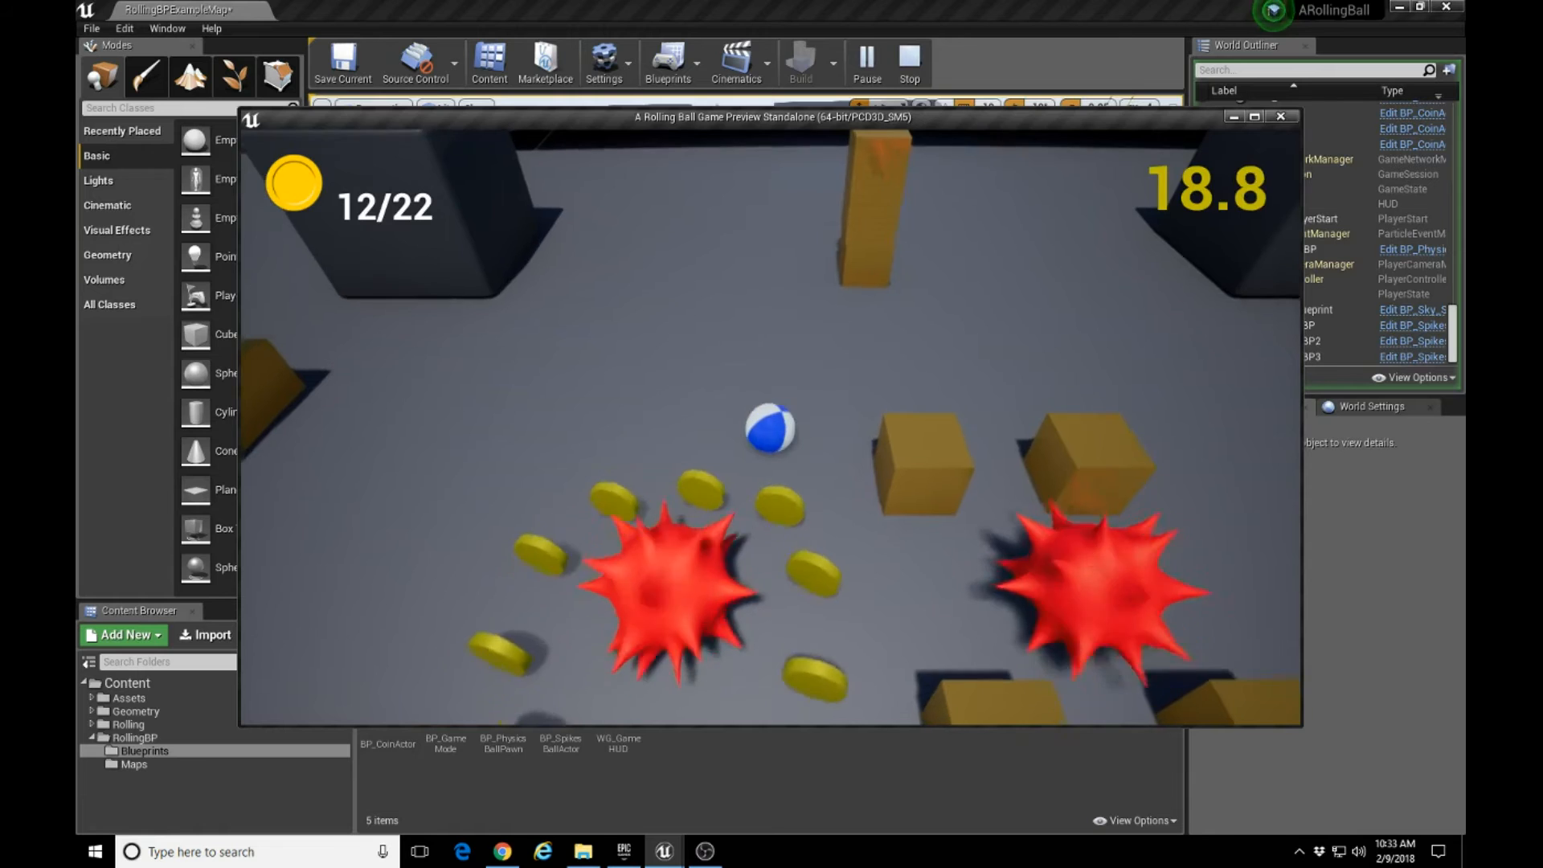
Roll the ball around the near side of the remaining ten-coin ring, collecting its coins while avoiding the spiked ball.
{"action": "key", "text": "a"}
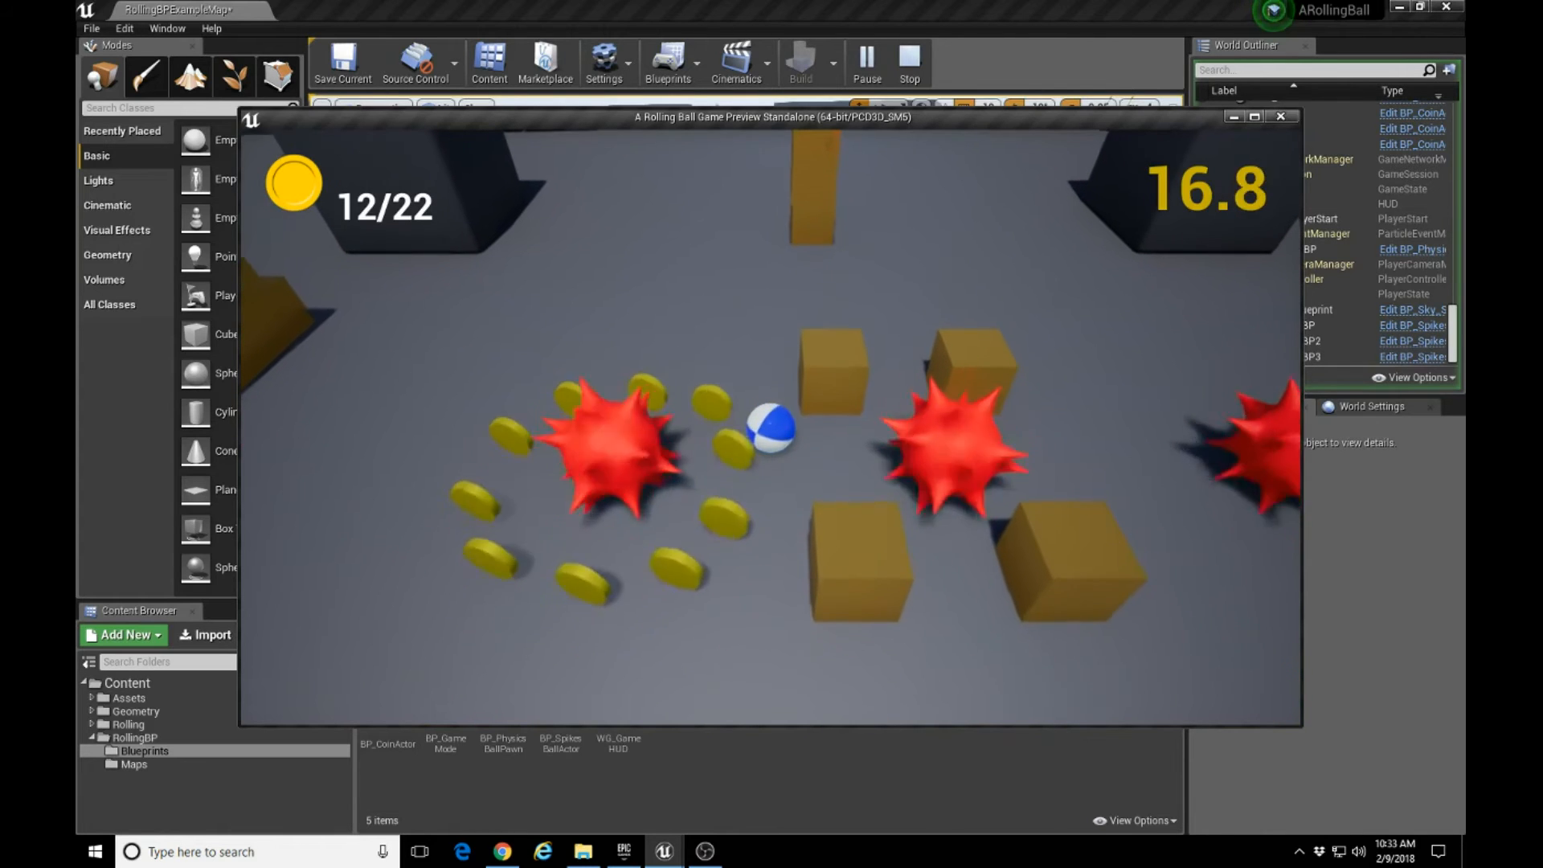
{"action": "key", "text": "s"}
{"action": "key", "text": "a"}
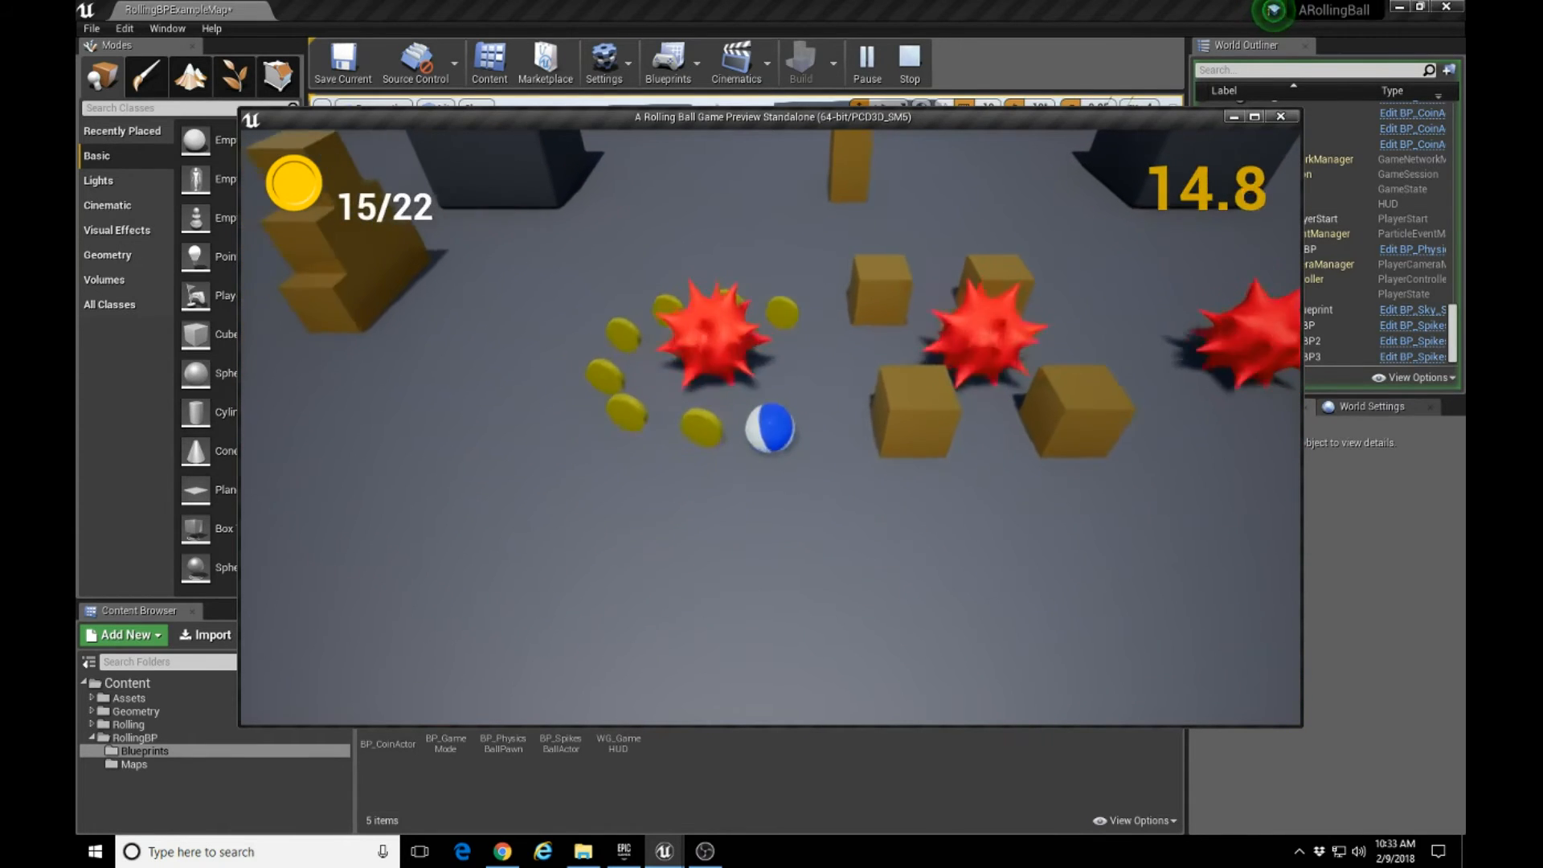
{"action": "key", "text": "w"}
{"action": "key", "text": "d"}
{"action": "key", "text": "s"}
{"action": "key", "text": "a"}
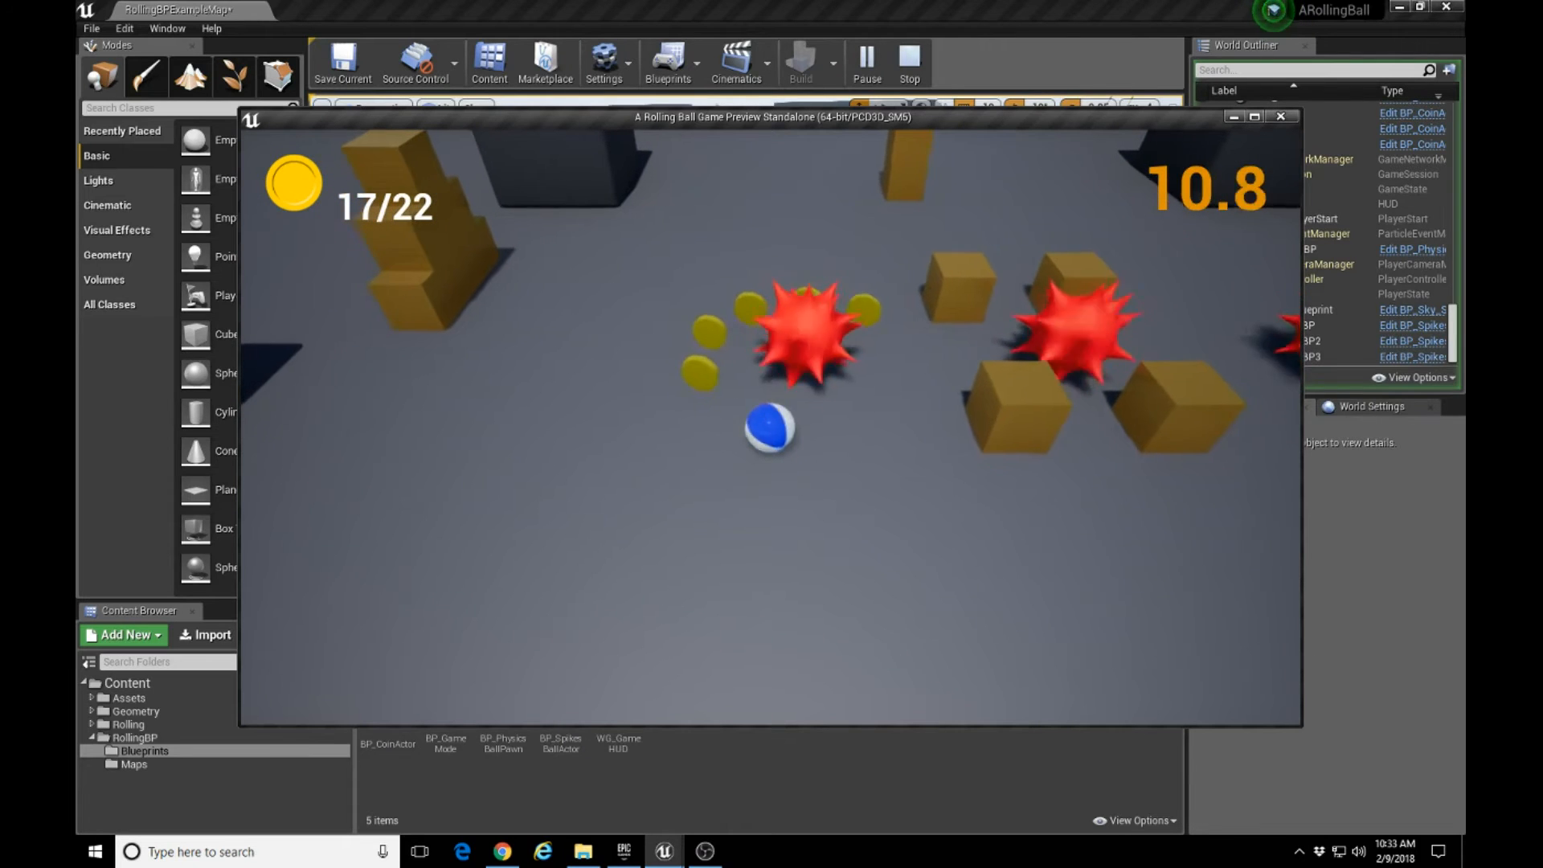
{"action": "key", "text": "w"}
{"action": "key", "text": "d"}
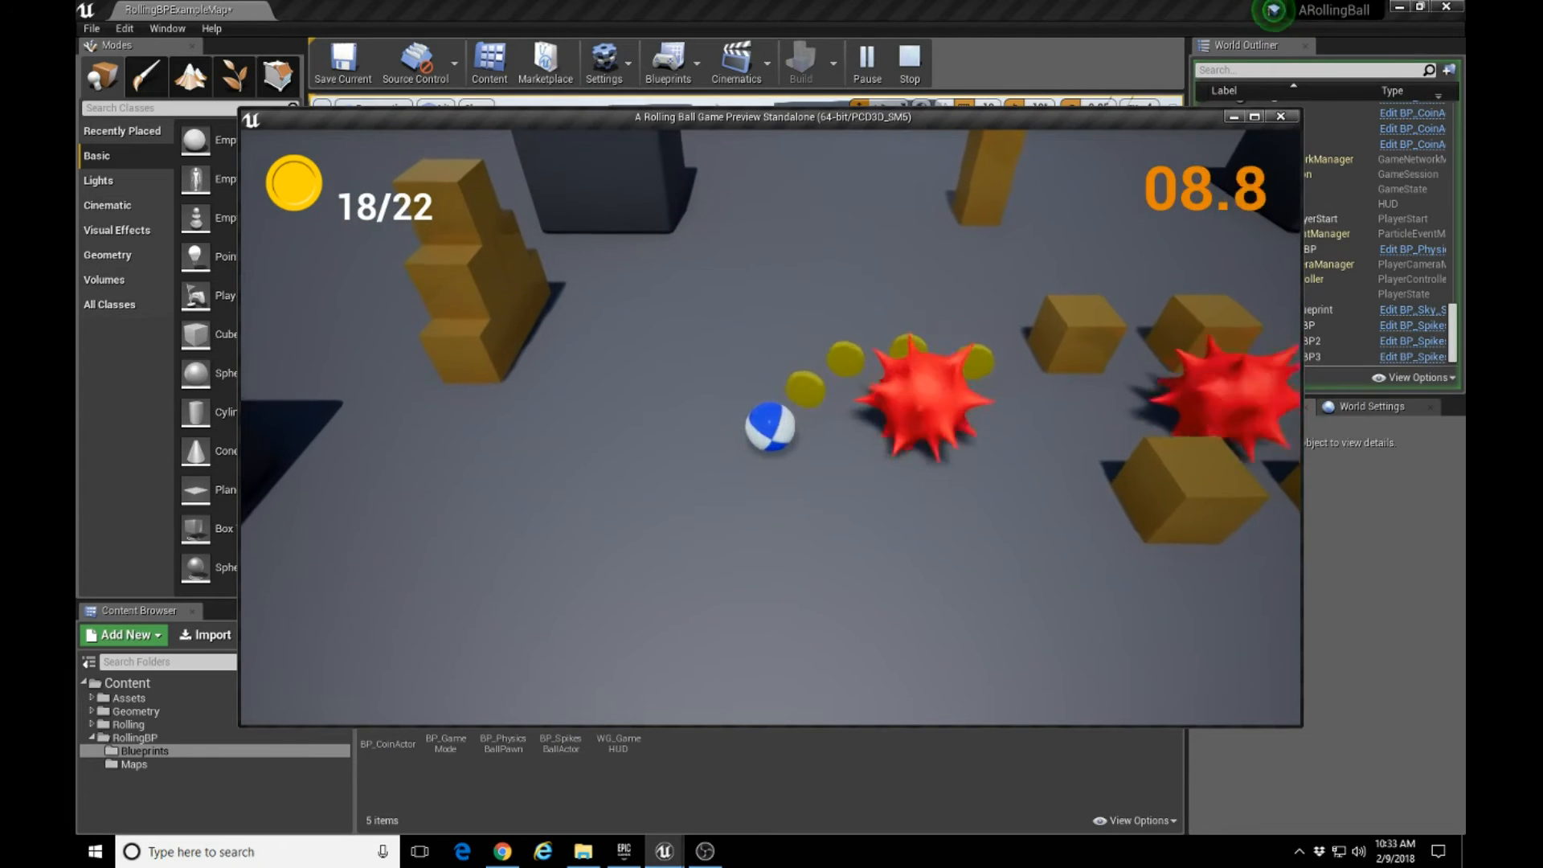
{"action": "key", "text": "w"}
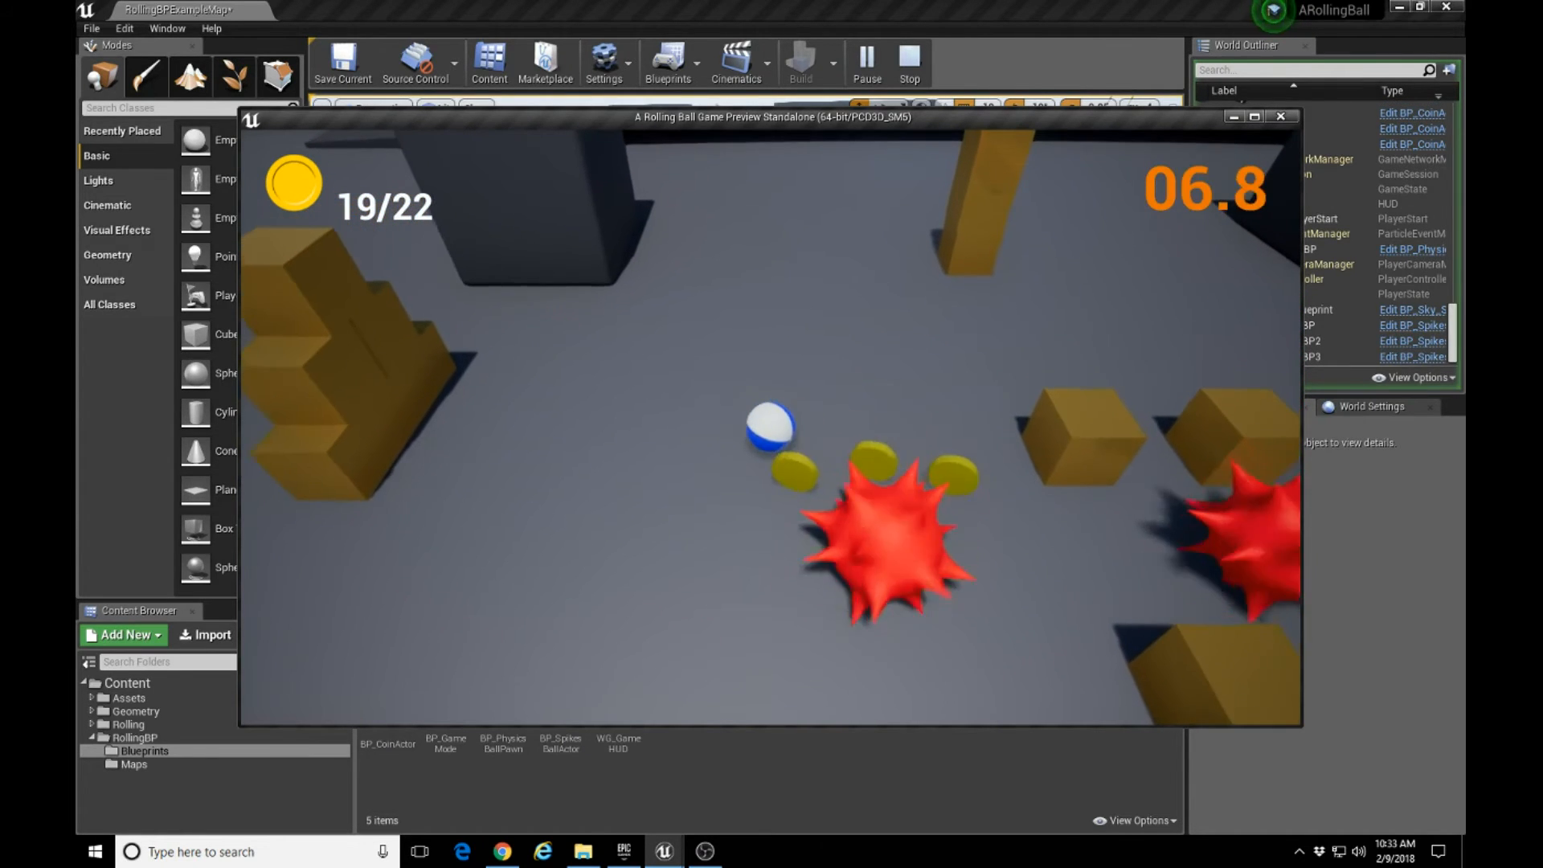
Try to collect the last coins behind the spiked ball before time runs out, and end the play session.
{"action": "key", "text": "s"}
{"action": "key", "text": "s"}
{"action": "key", "text": "a"}
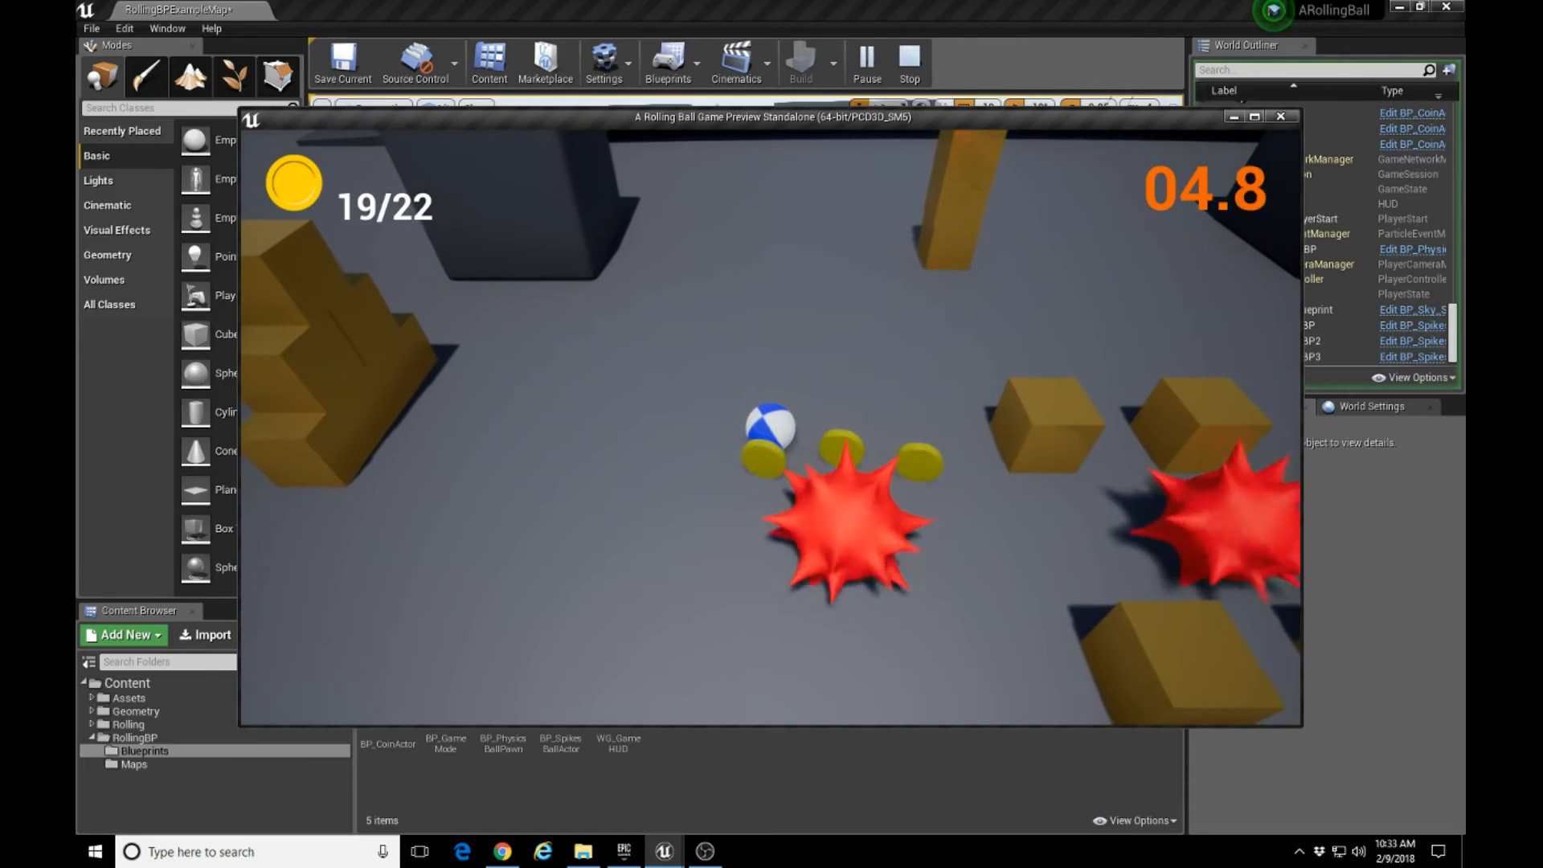
{"action": "key", "text": "d"}
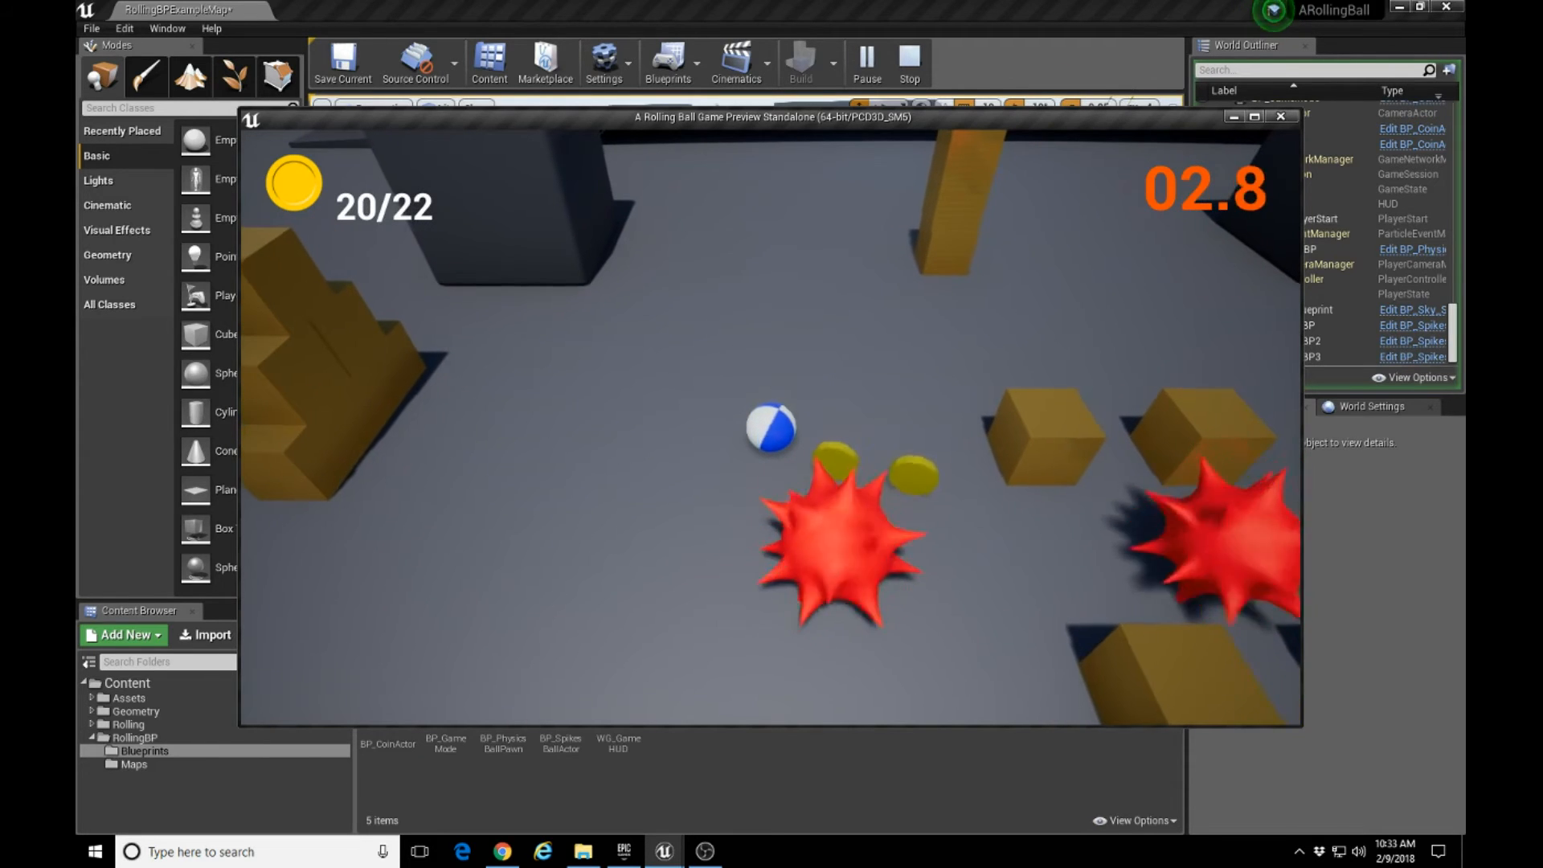
{"action": "key", "text": "a"}
{"action": "key", "text": "s"}
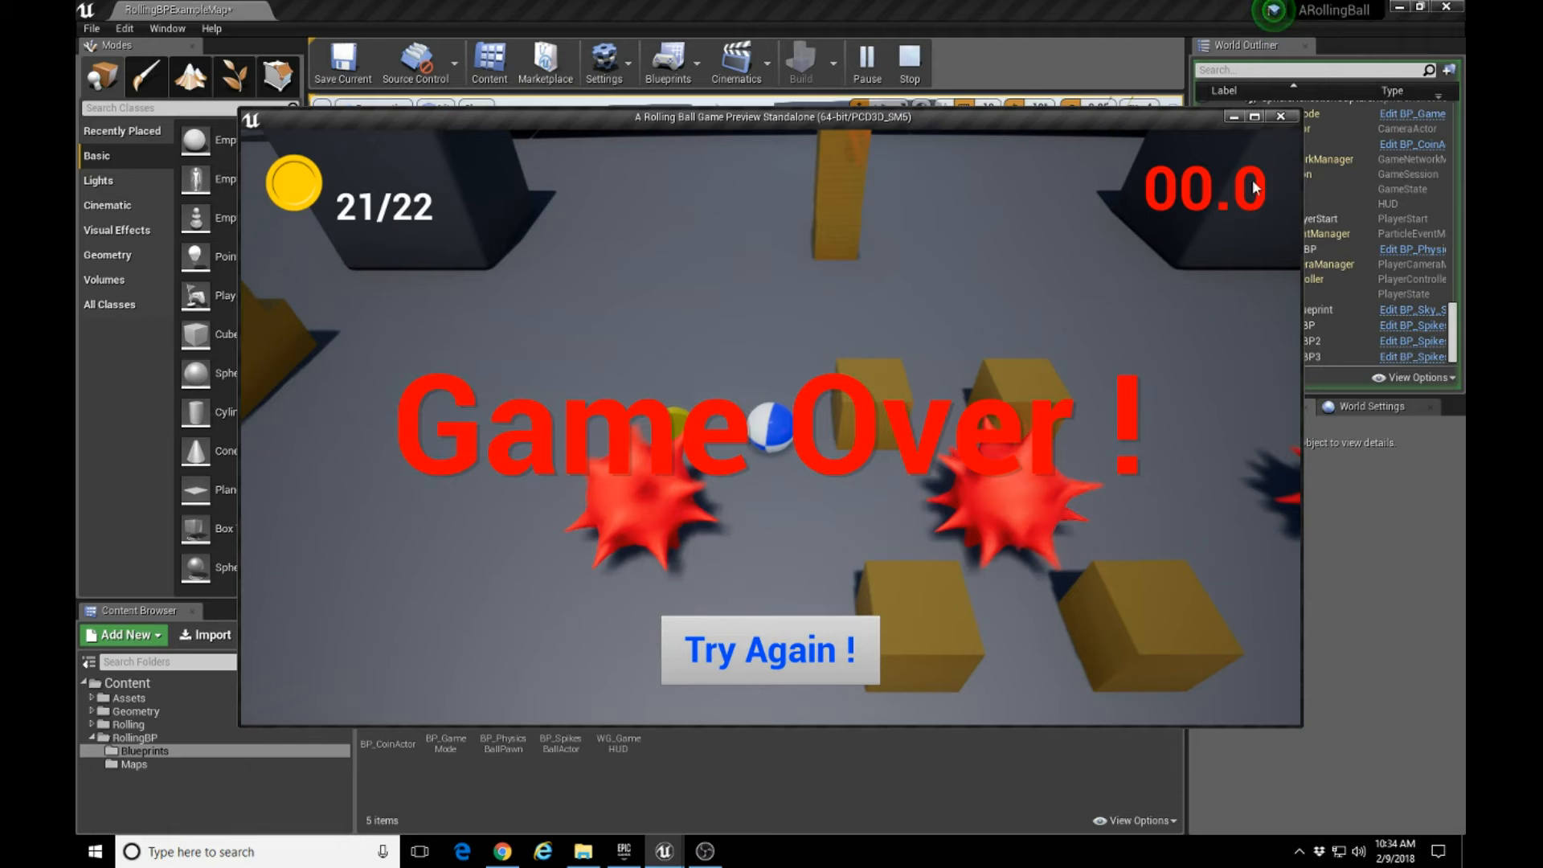
{"action": "key", "text": "Escape"}
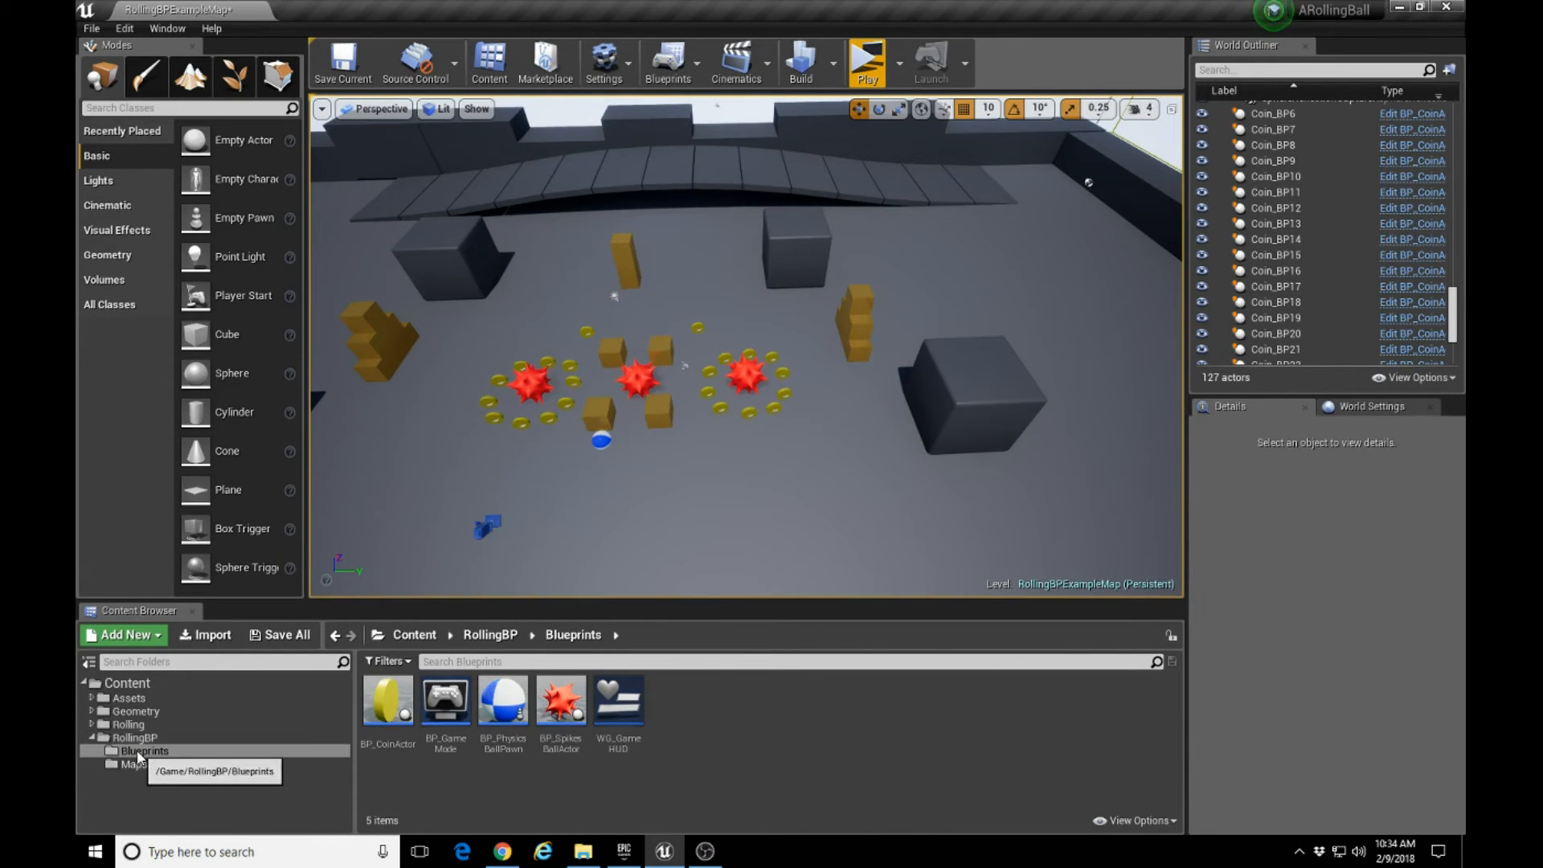
Open the BP_GameMode blueprint and bring the start of its Event BeginPlay chain into view.
{"action": "left_click", "coordinate": [444, 743]}
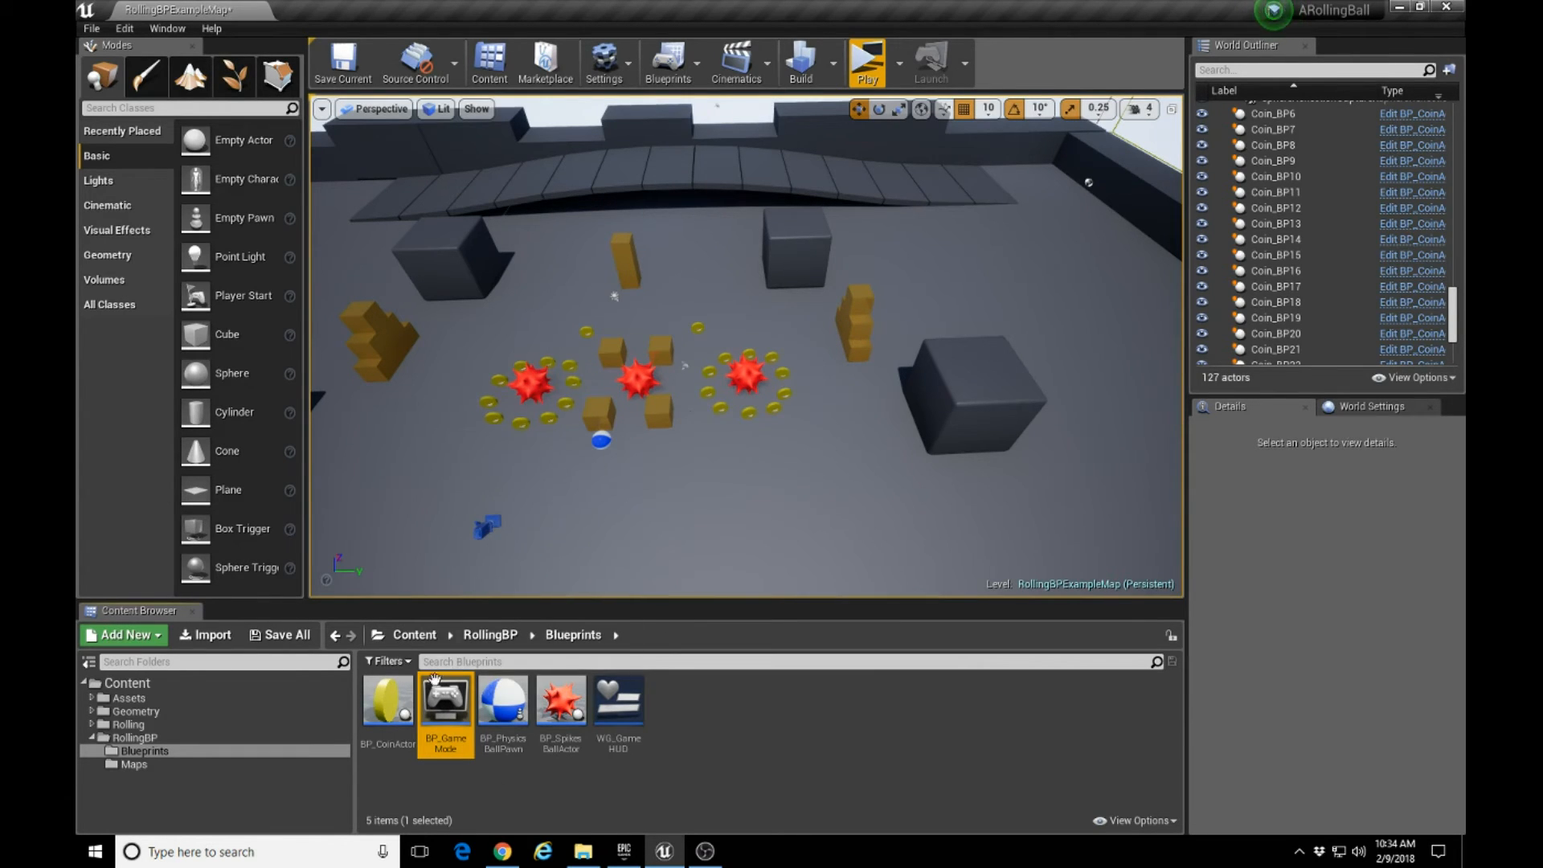
{"action": "double_click", "coordinate": [444, 699]}
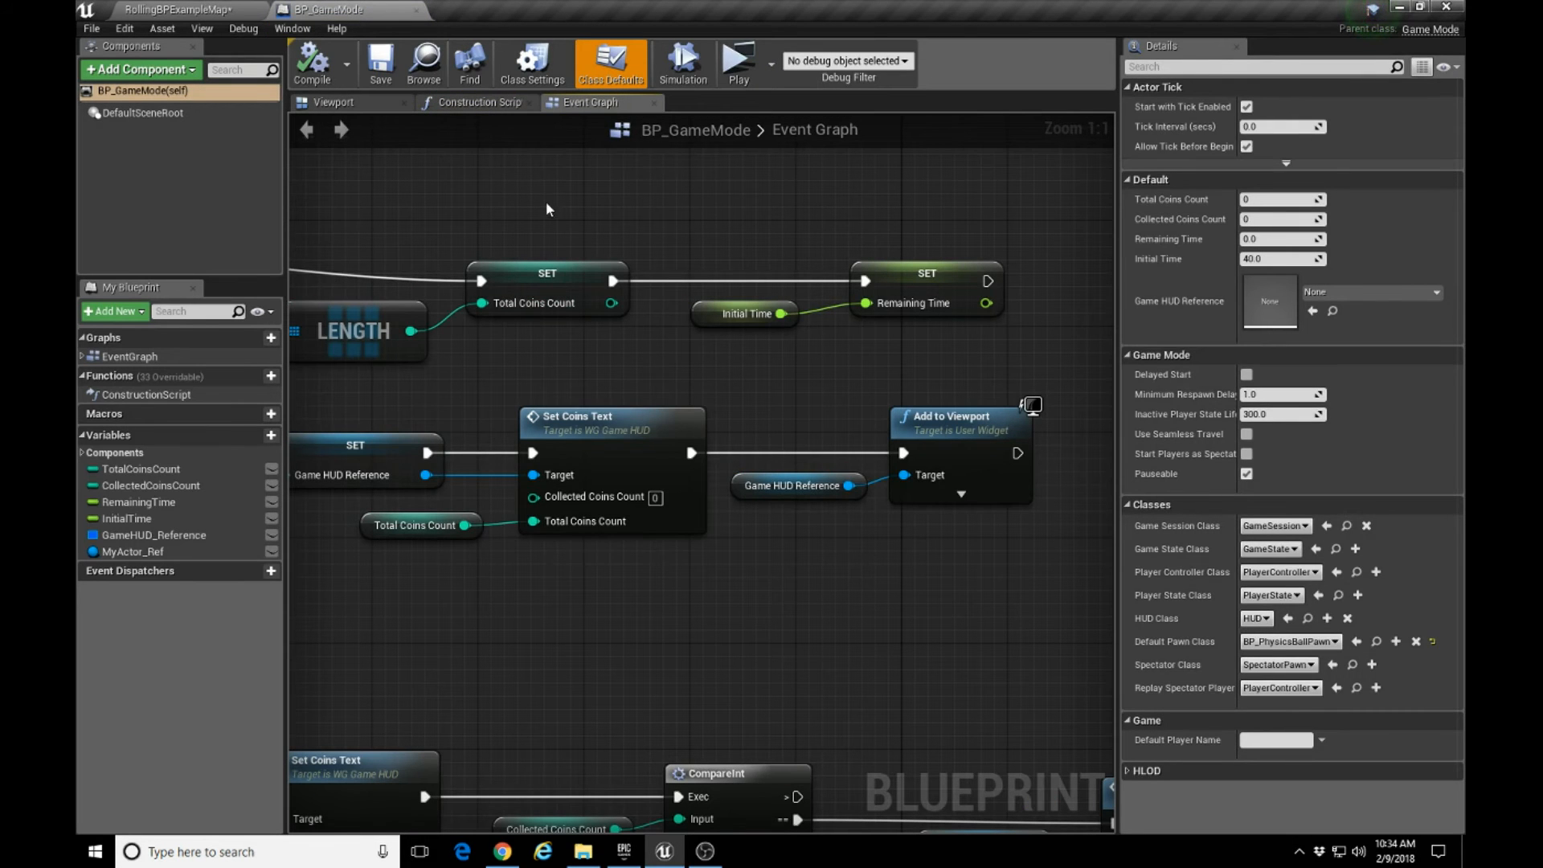
{"action": "scroll", "coordinate": [546, 209], "scroll_direction": "down", "scroll_amount": 2}
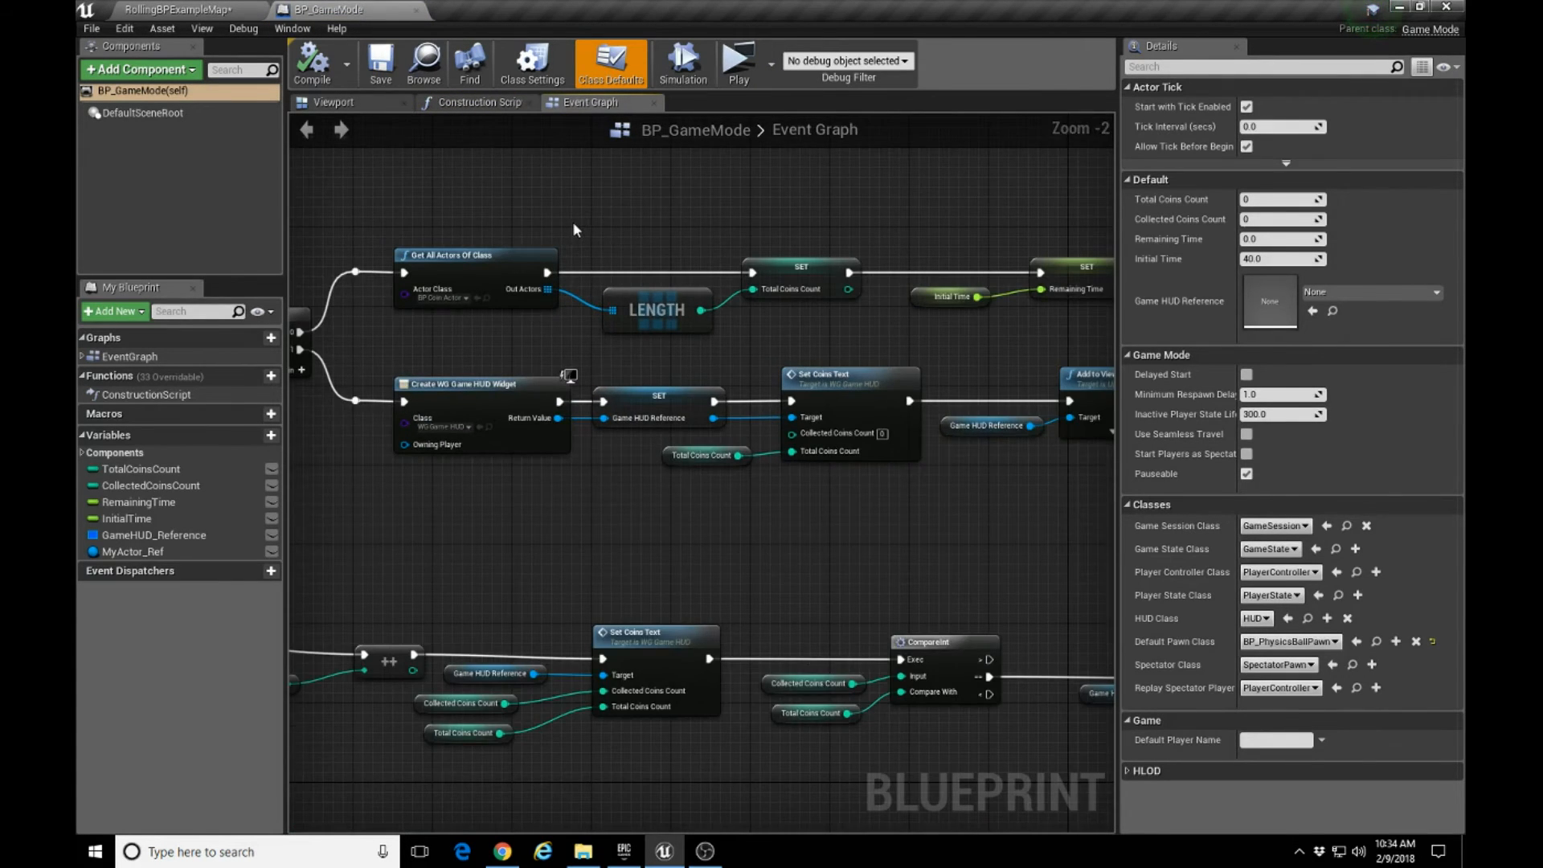
{"action": "scroll", "coordinate": [531, 201], "scroll_direction": "down", "scroll_amount": 1}
{"action": "right_click_drag", "start_coordinate": [472, 183], "coordinate": [654, 232]}
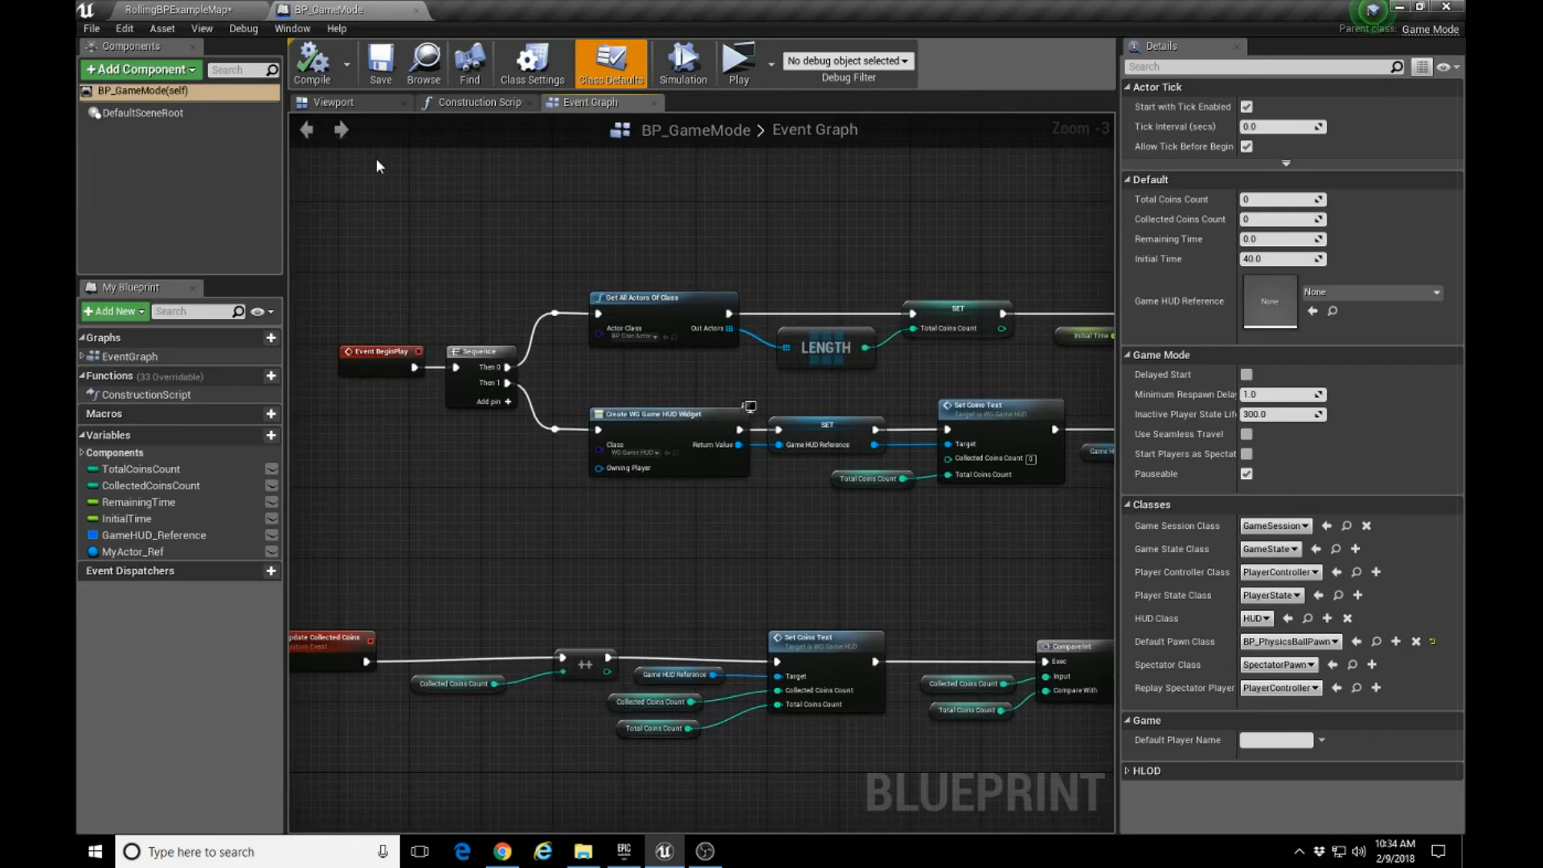
View the blueprint's viewport and construction script, and return to its event graph.
{"action": "left_click", "coordinate": [366, 104]}
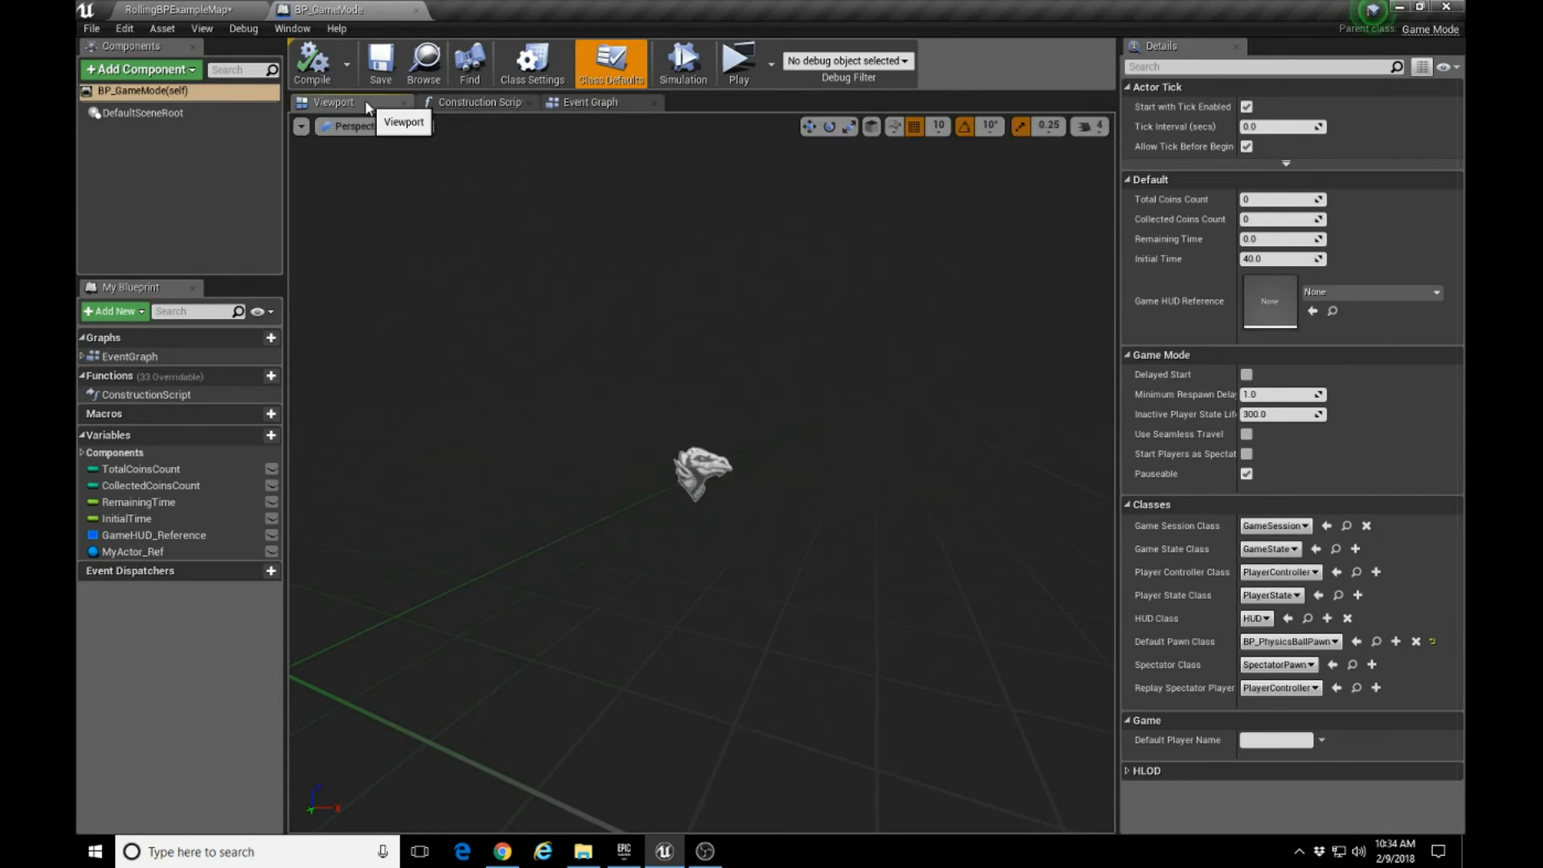
{"action": "left_click", "coordinate": [481, 103]}
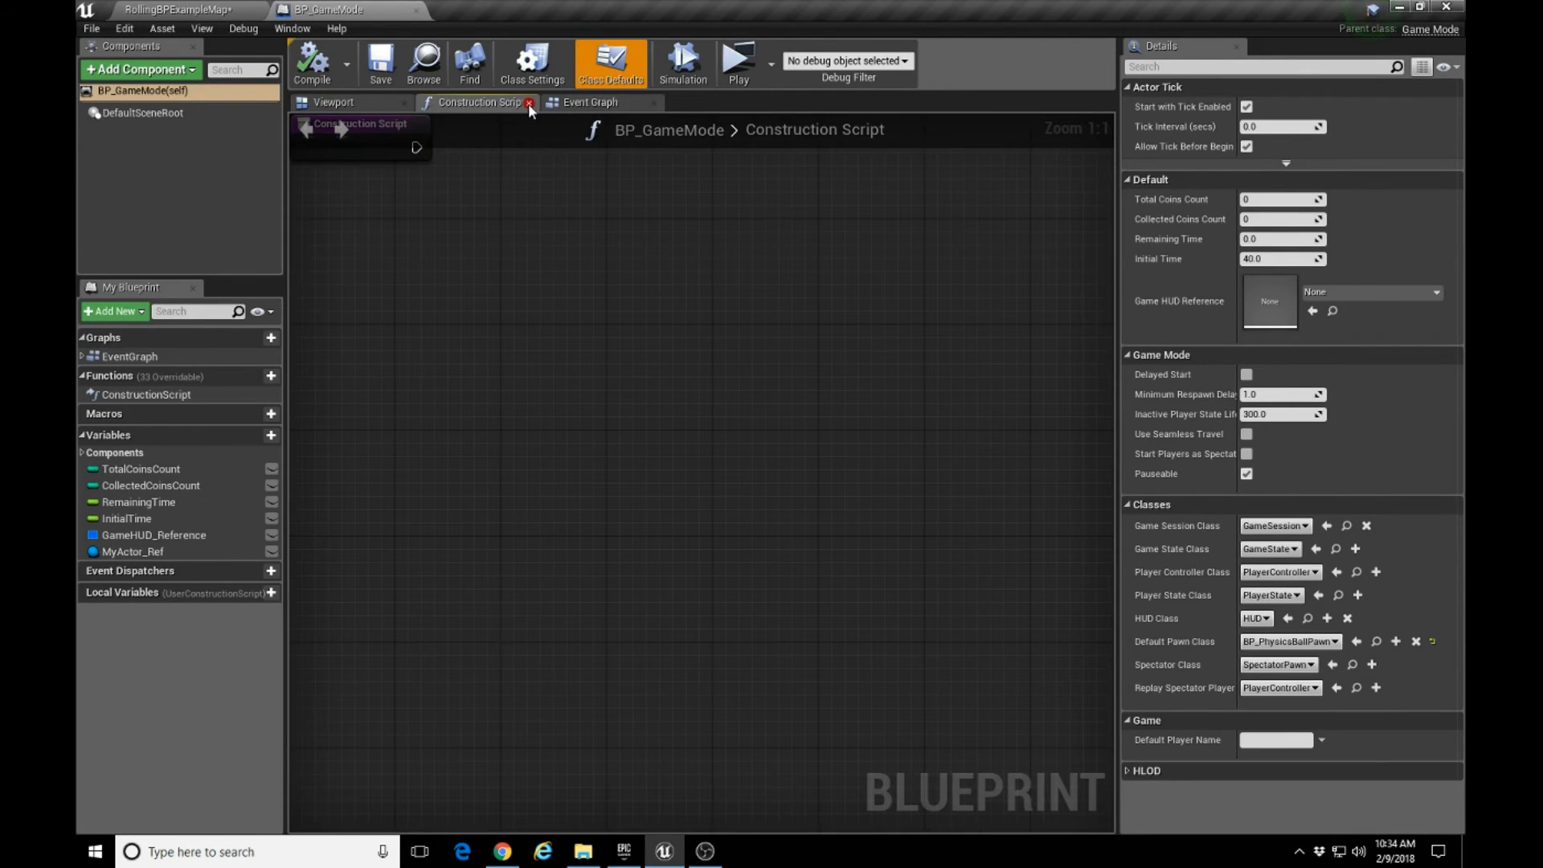
{"action": "left_click", "coordinate": [610, 104]}
Examine the Event BeginPlay logic from the Sequence node through the coin count and HUD nodes to the Remaining Time setter.
{"action": "right_click_drag", "start_coordinate": [474, 257], "coordinate": [629, 227]}
{"action": "scroll", "coordinate": [504, 464], "scroll_direction": "up", "scroll_amount": 3}
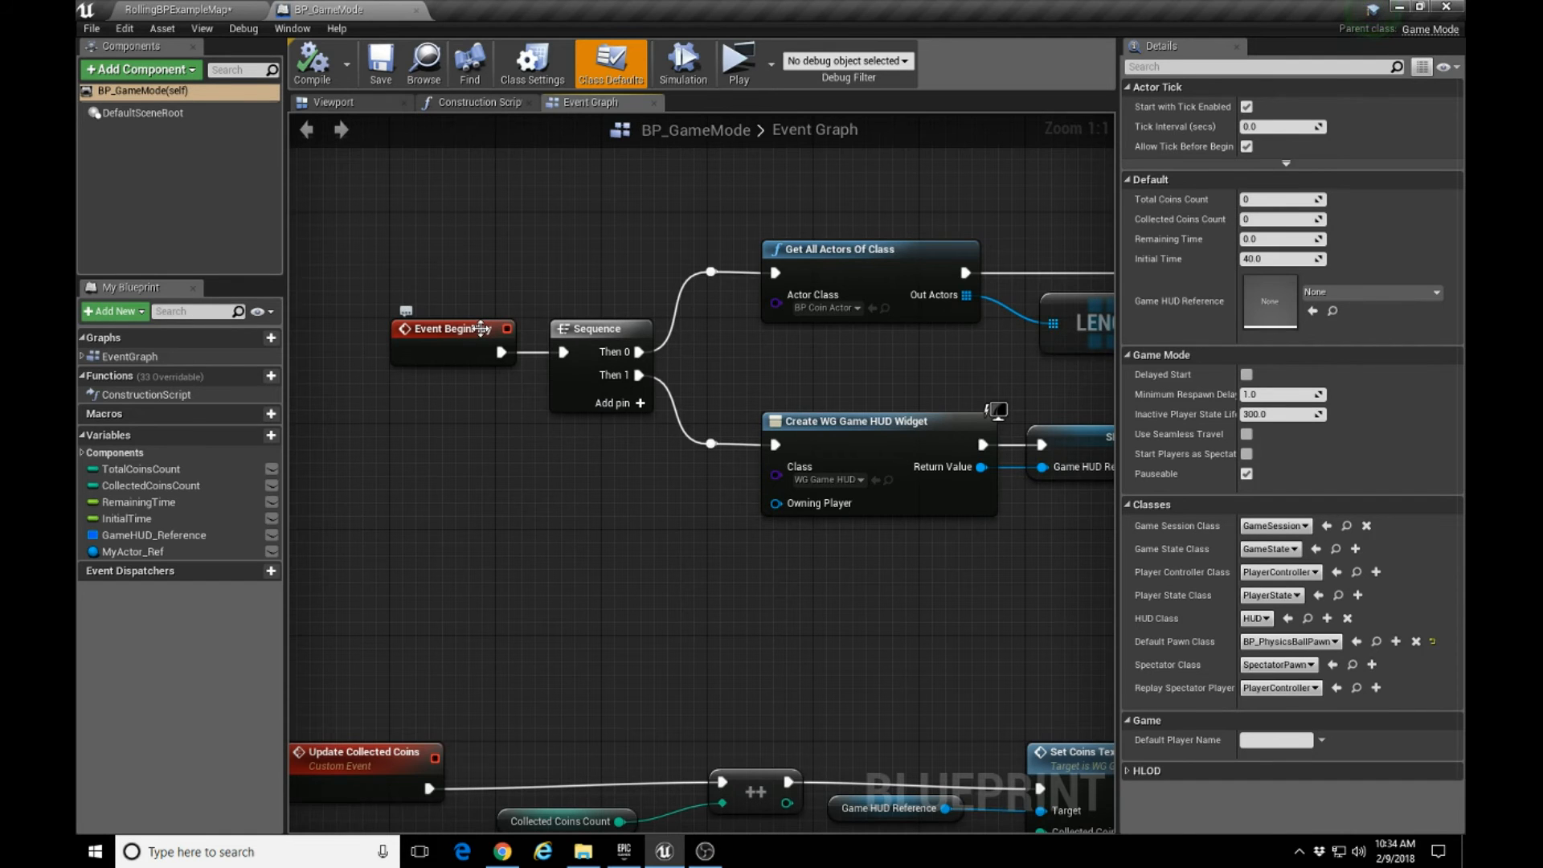
{"action": "right_click_drag", "start_coordinate": [557, 512], "coordinate": [387, 500]}
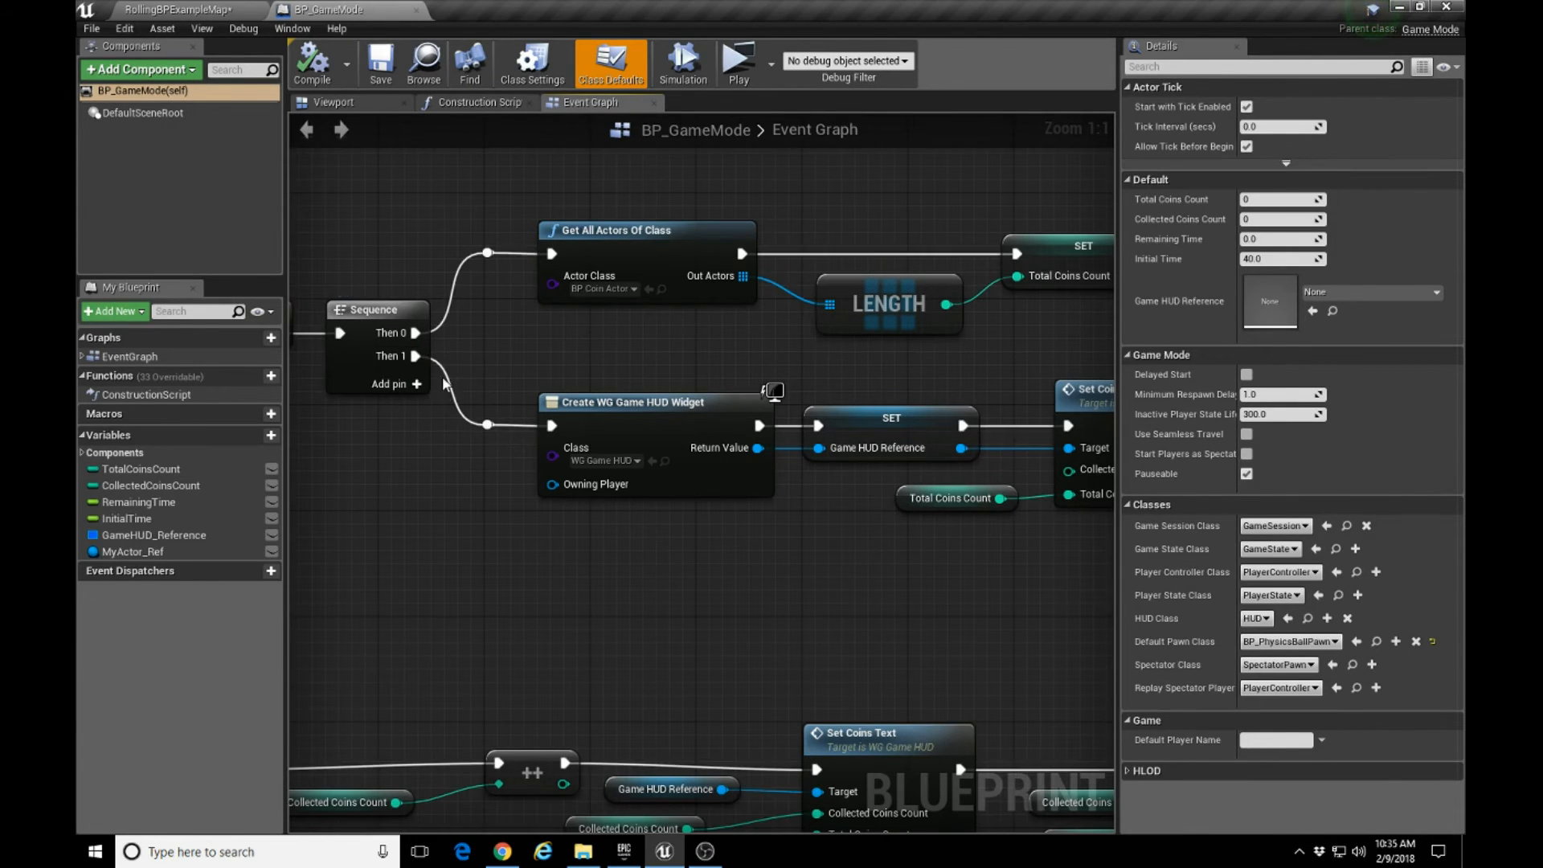
{"action": "right_click_drag", "start_coordinate": [504, 347], "coordinate": [446, 380]}
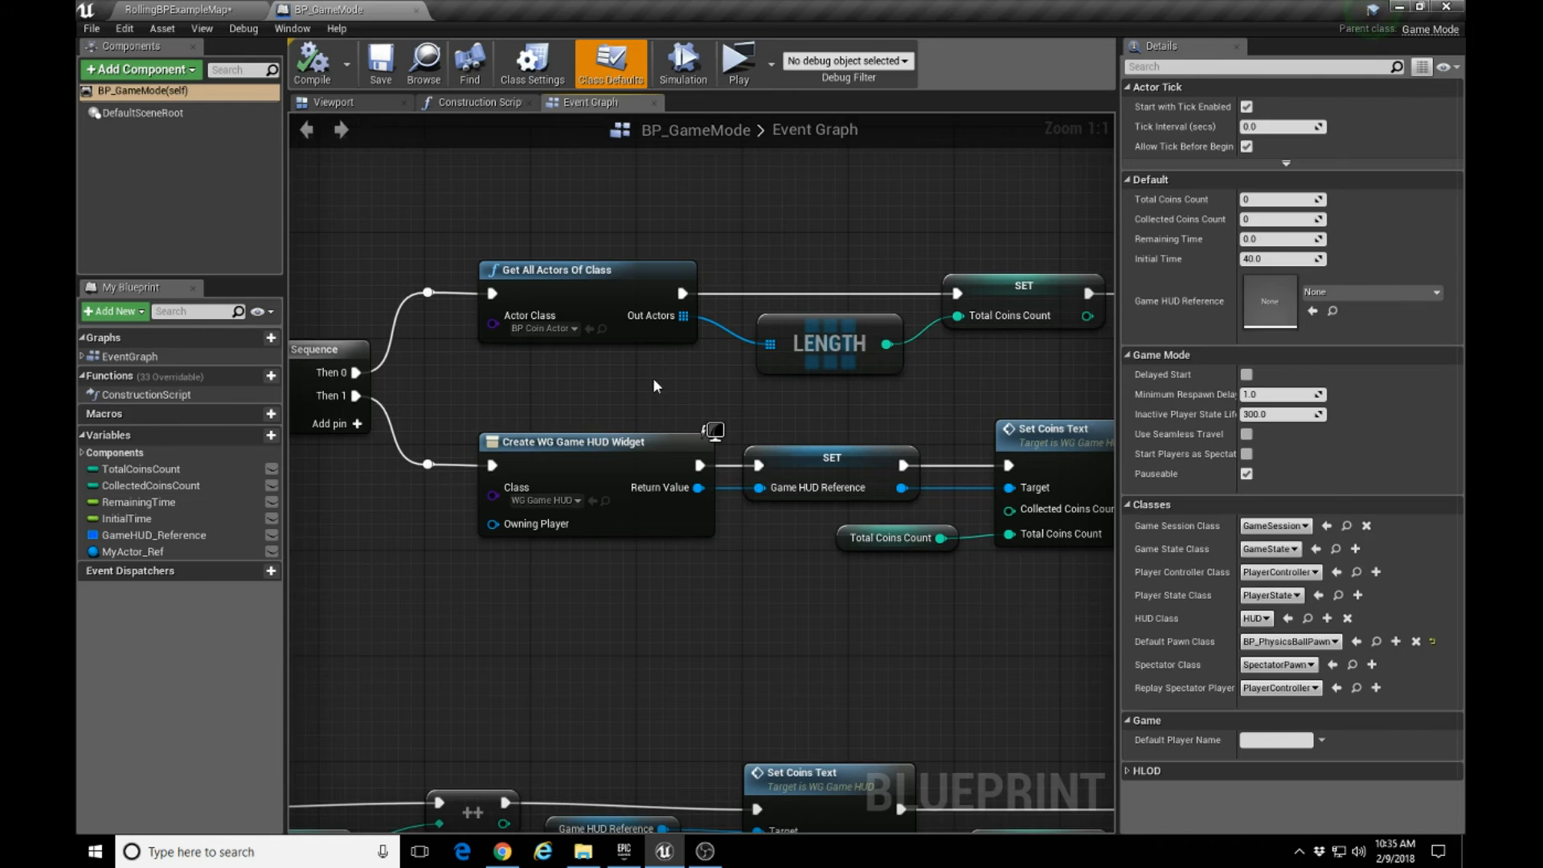
{"action": "right_click_drag", "start_coordinate": [644, 369], "coordinate": [373, 362]}
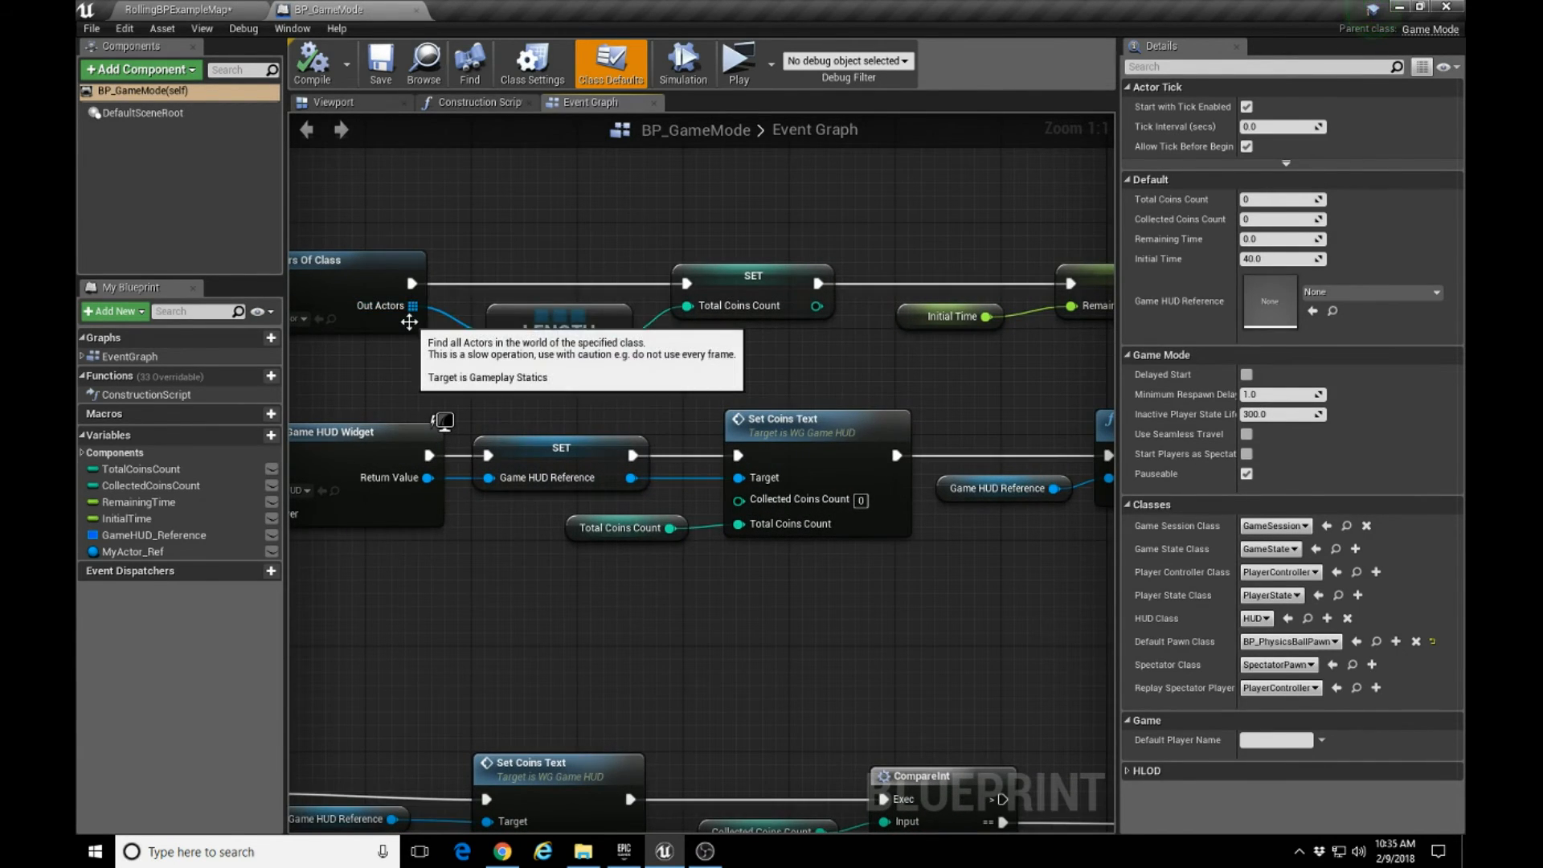
{"action": "right_click_drag", "start_coordinate": [365, 352], "coordinate": [418, 351]}
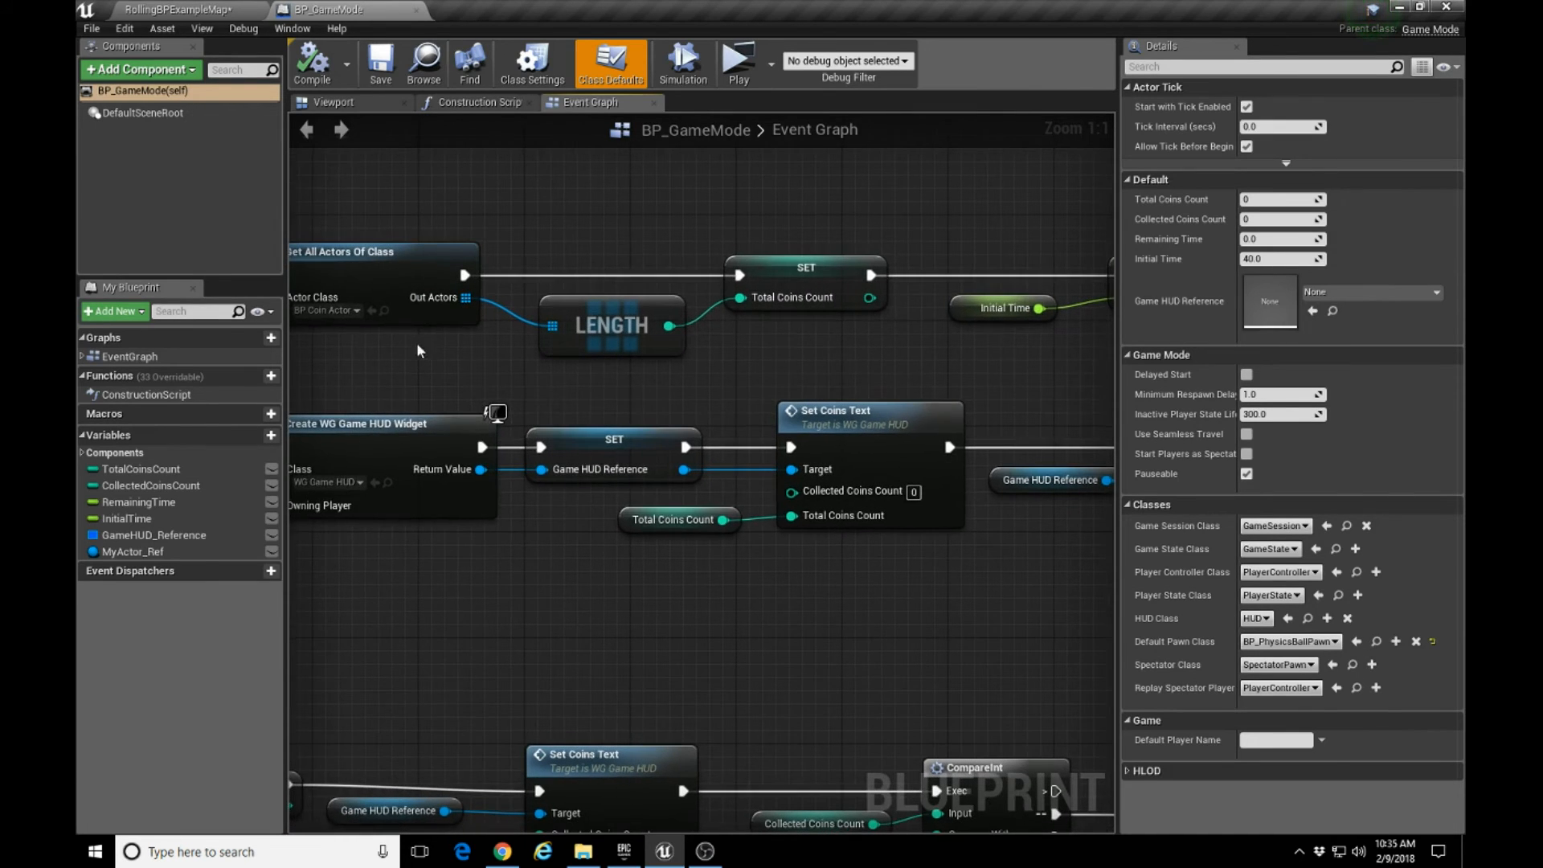
{"action": "right_click_drag", "start_coordinate": [567, 347], "coordinate": [454, 345]}
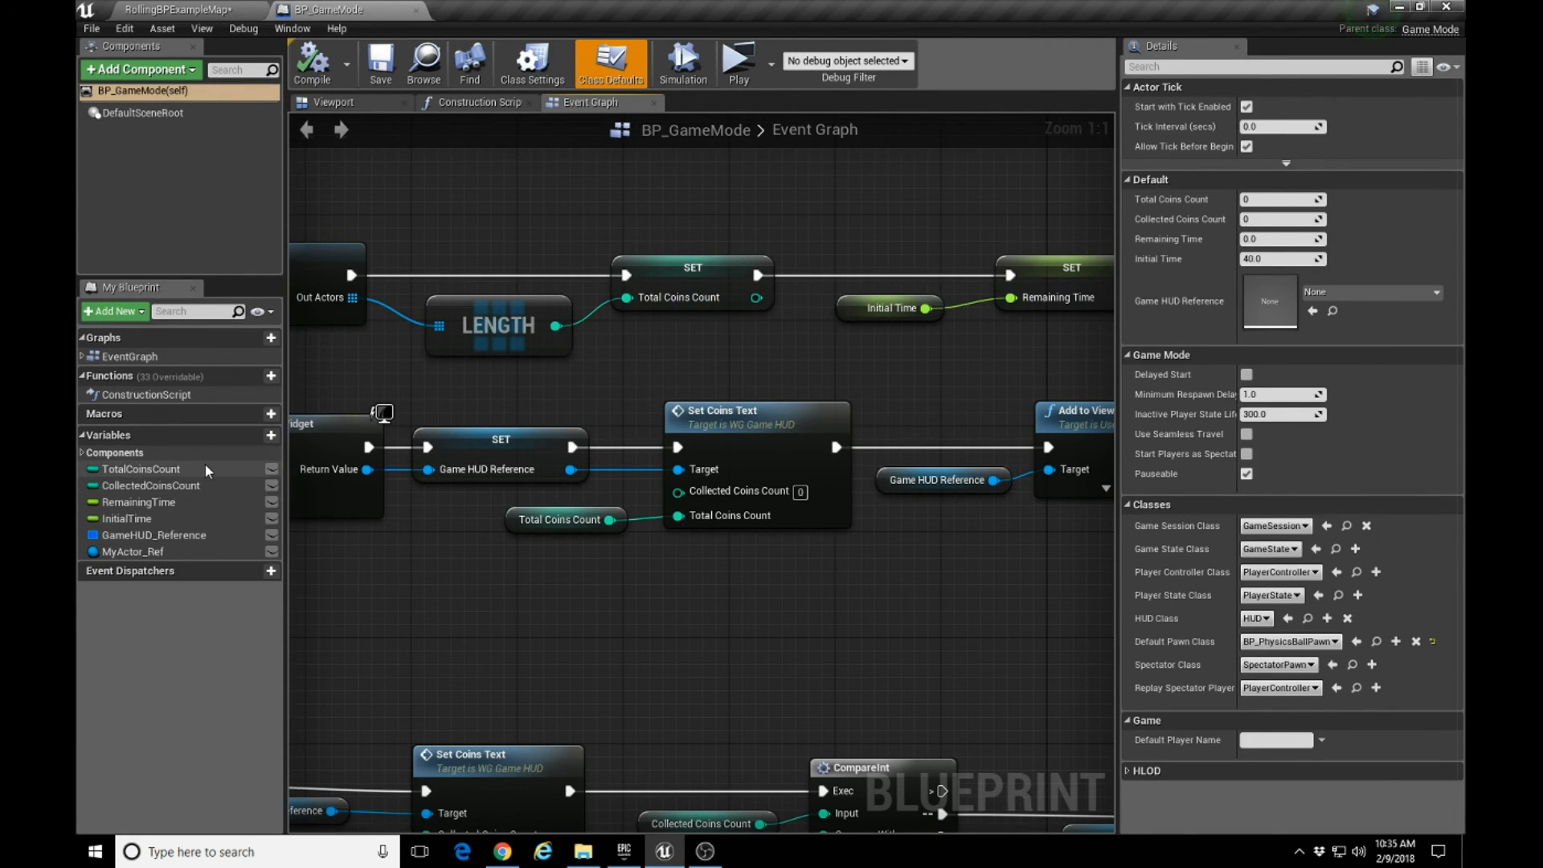
{"action": "right_click_drag", "start_coordinate": [730, 341], "coordinate": [520, 349]}
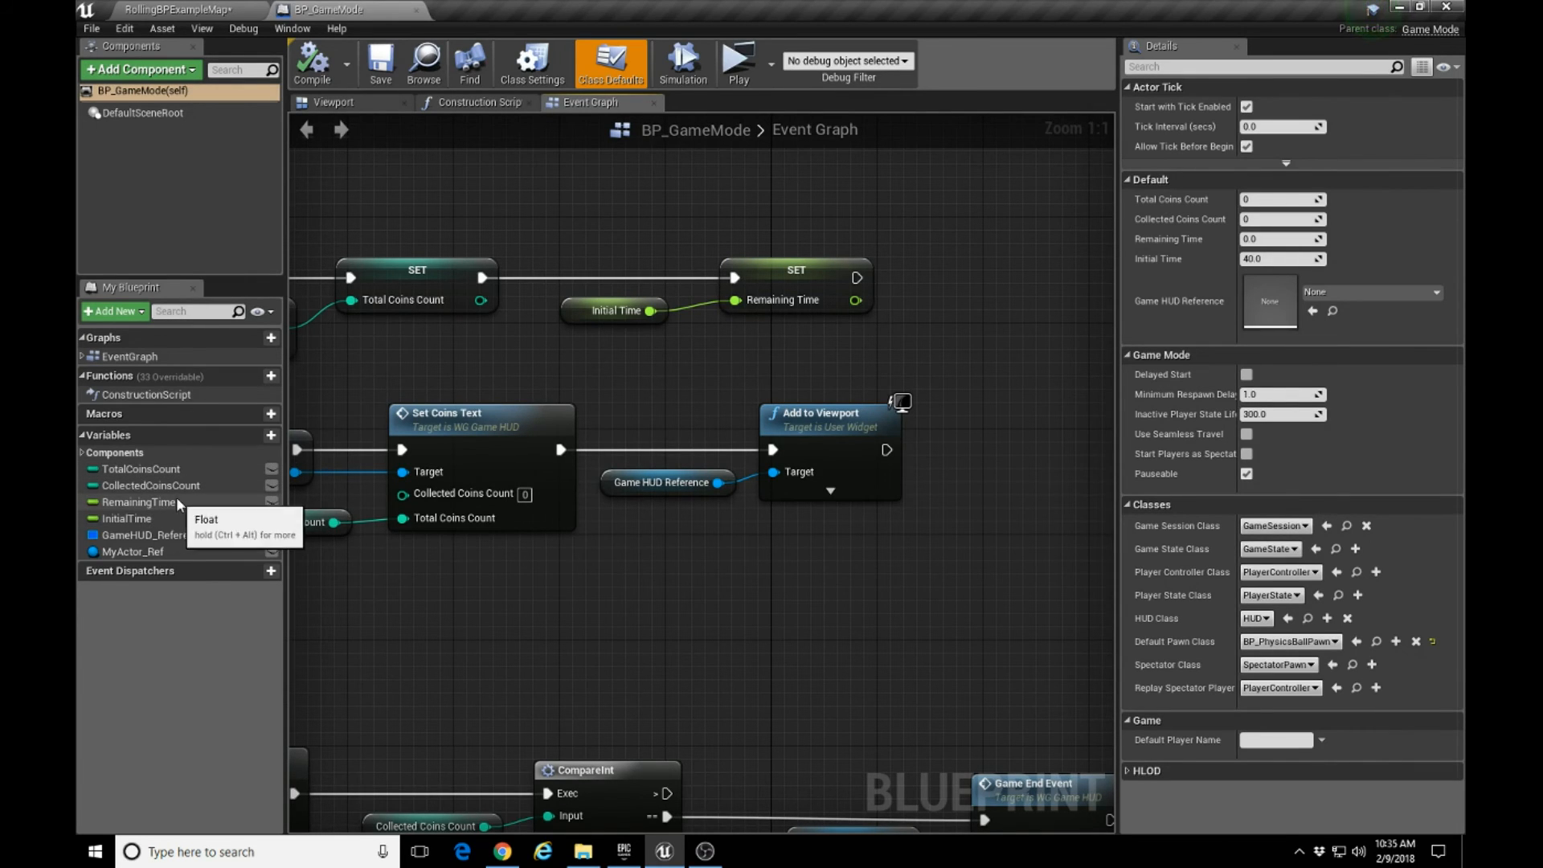
Set the default value of the Initial Time variable to 50.
{"action": "left_click", "coordinate": [579, 315]}
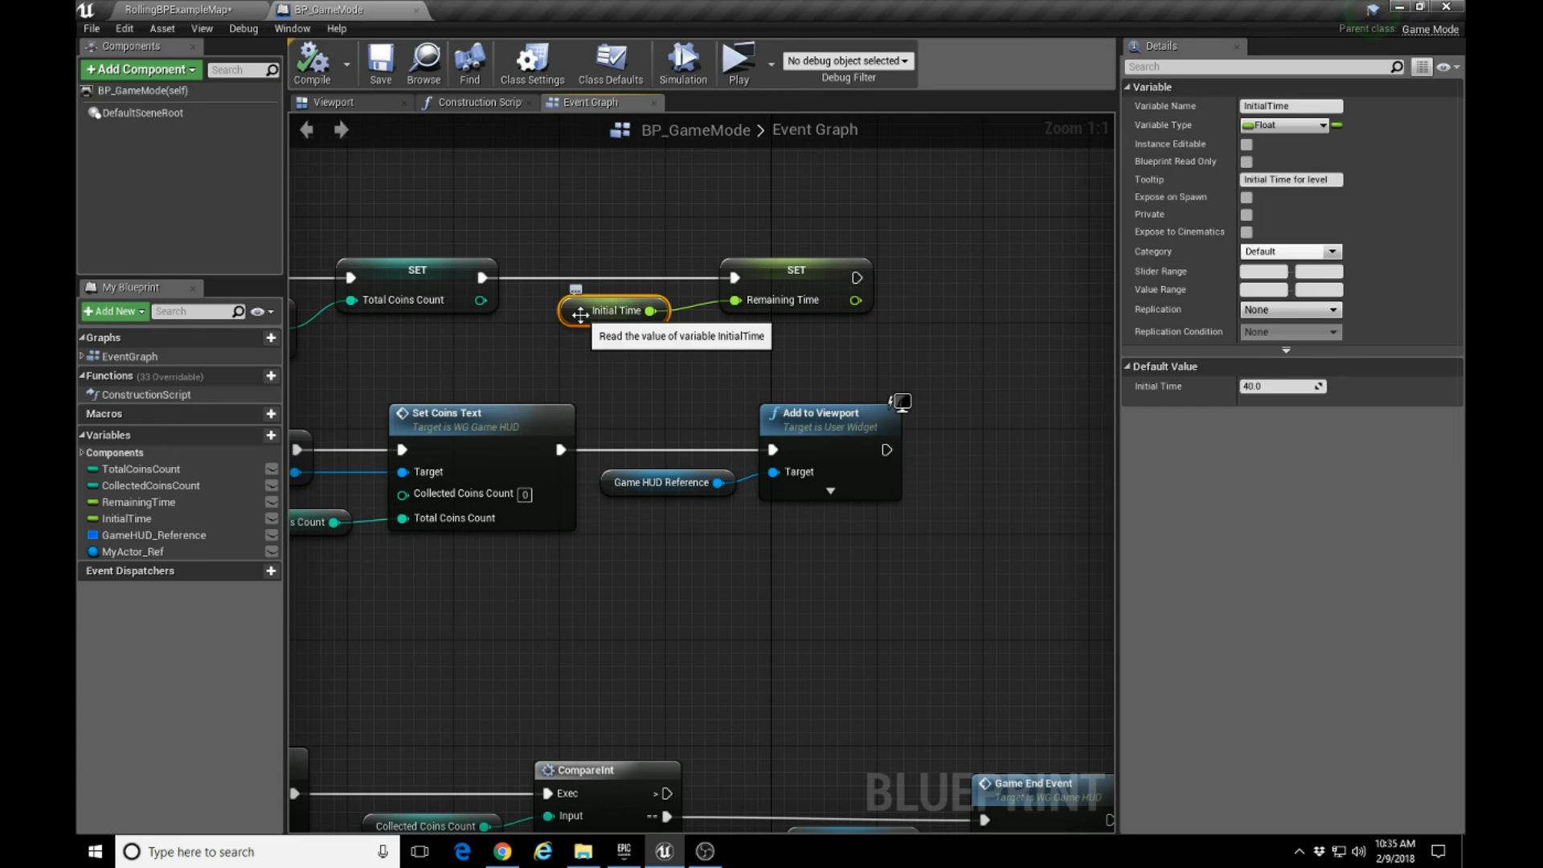
{"action": "left_click", "coordinate": [152, 519]}
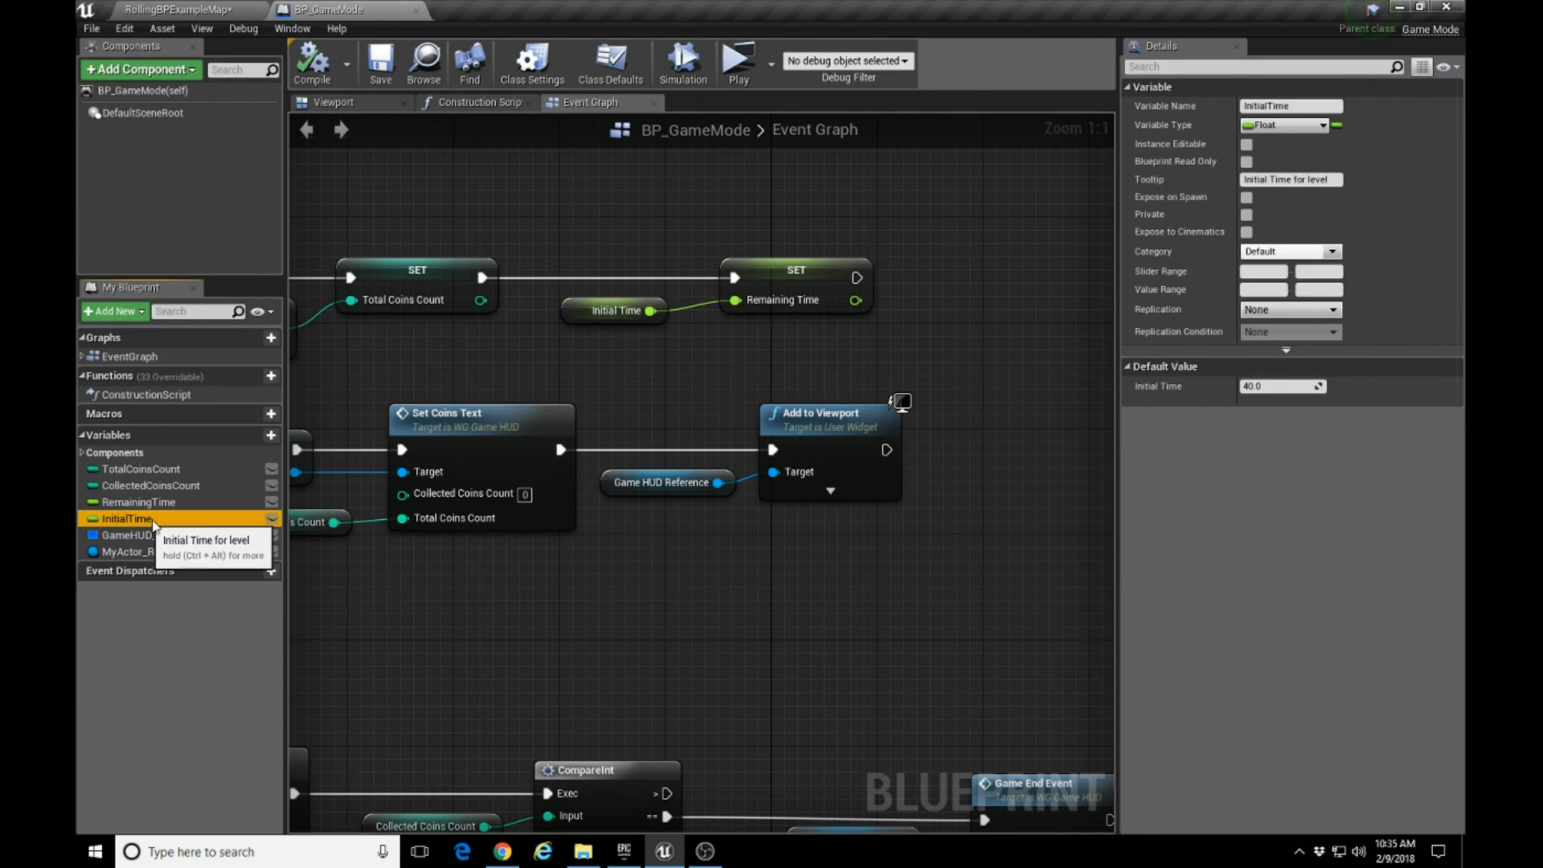
{"action": "left_click", "coordinate": [574, 310]}
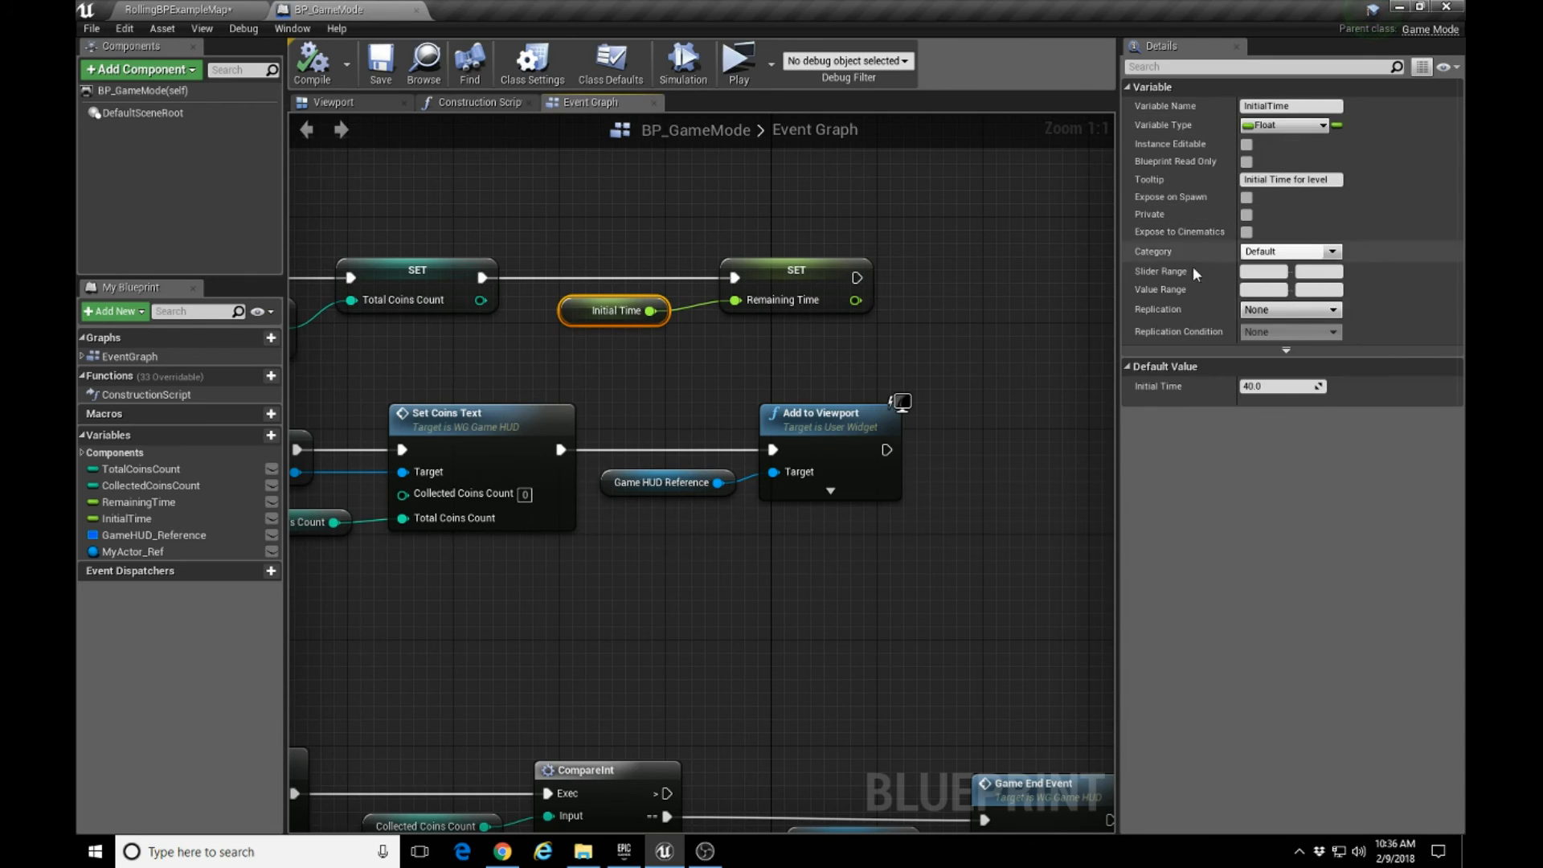
{"action": "left_click", "coordinate": [1249, 387]}
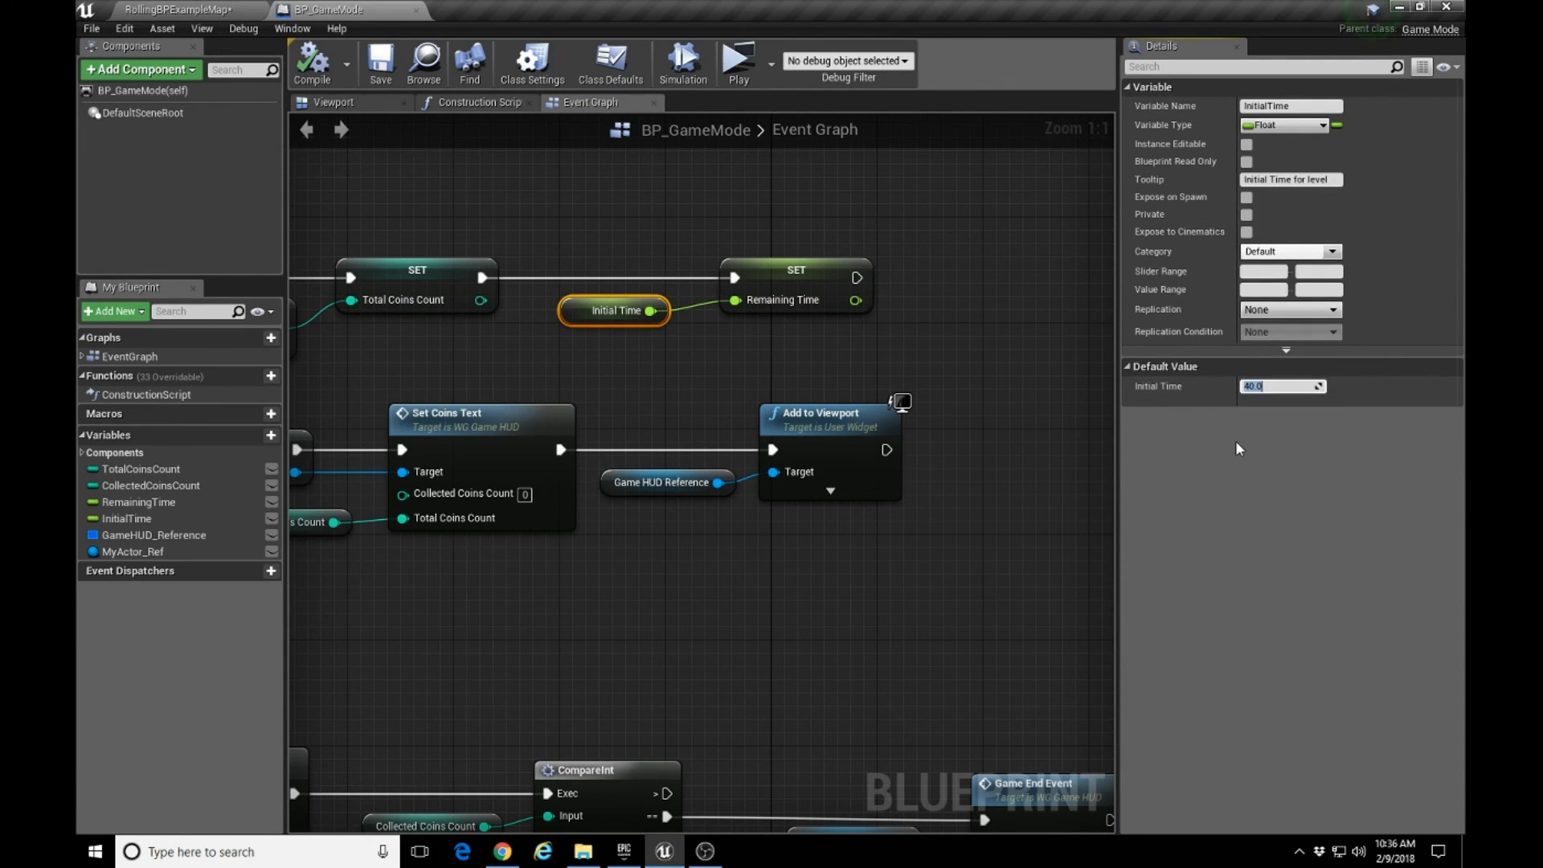
{"action": "type", "text": "50"}
{"action": "key", "text": "Return"}
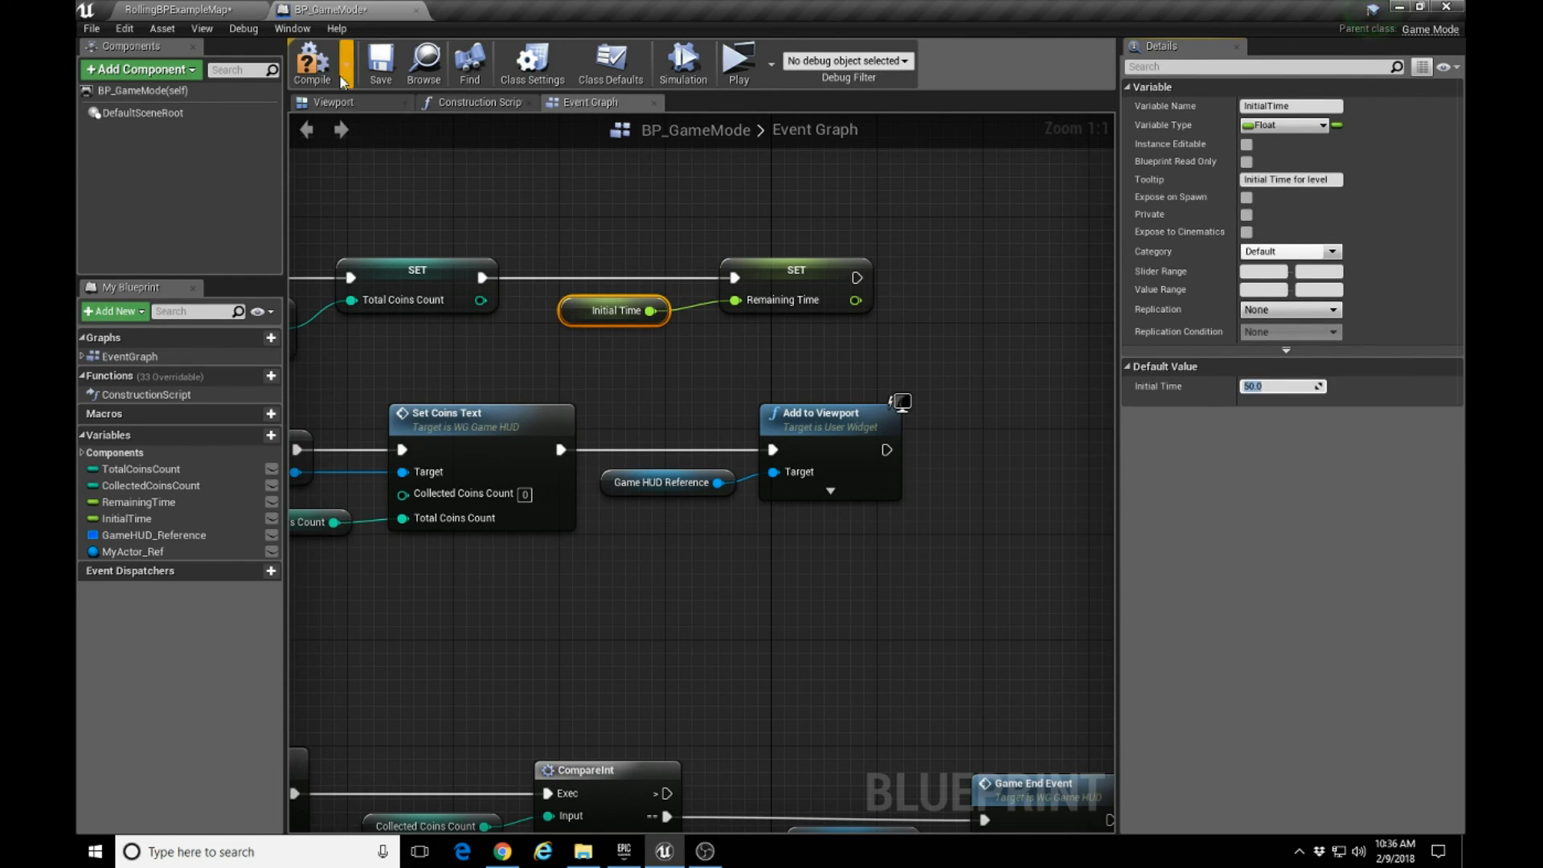
Compile and save the BP_GameMode blueprint, and close it to return to the level.
{"action": "left_click", "coordinate": [313, 65]}
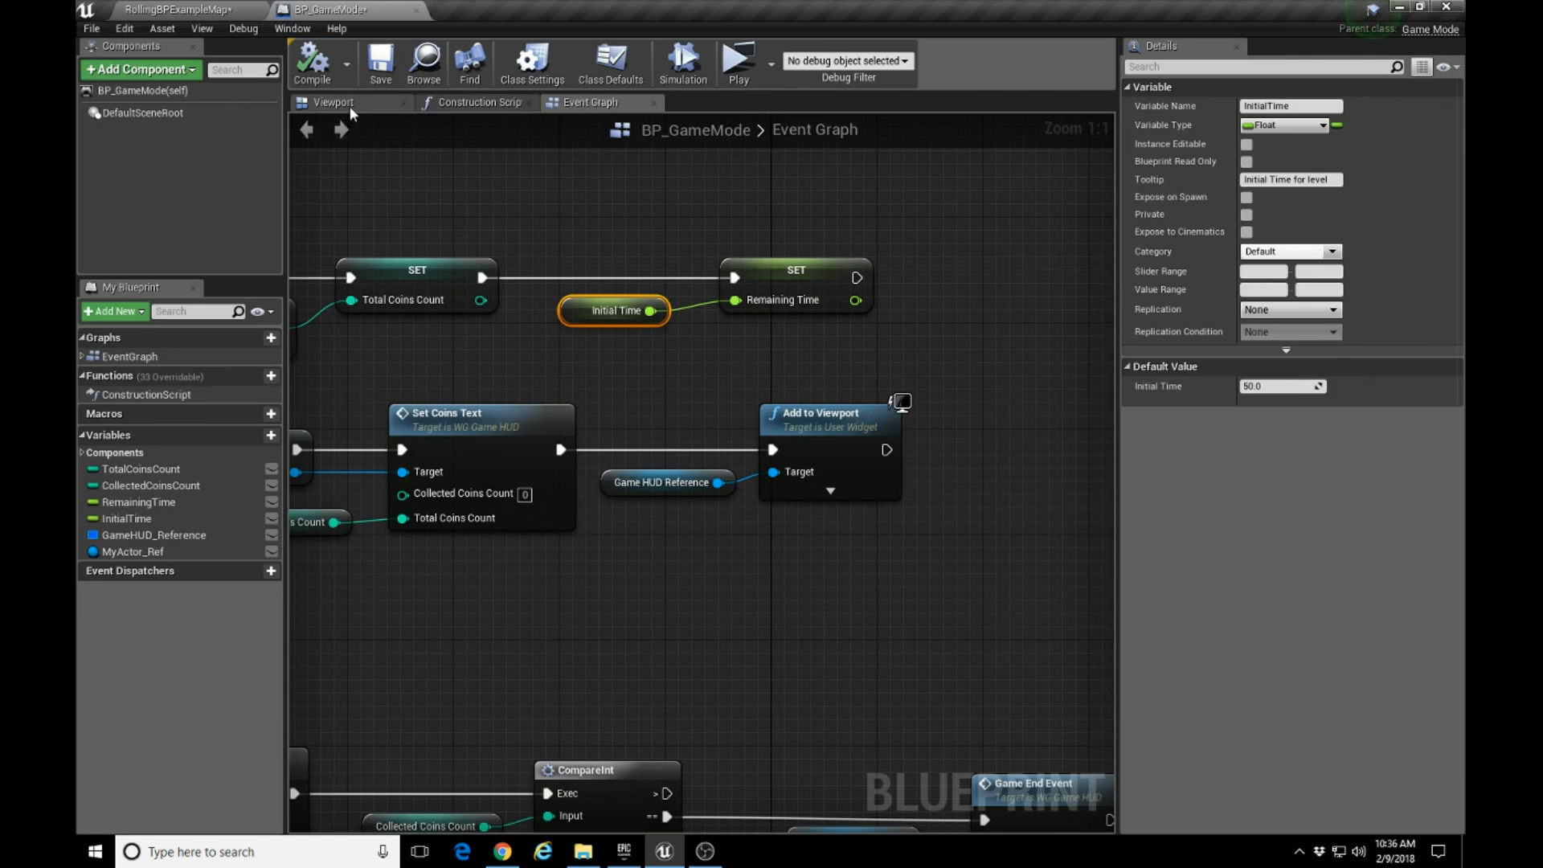
{"action": "left_click", "coordinate": [379, 69]}
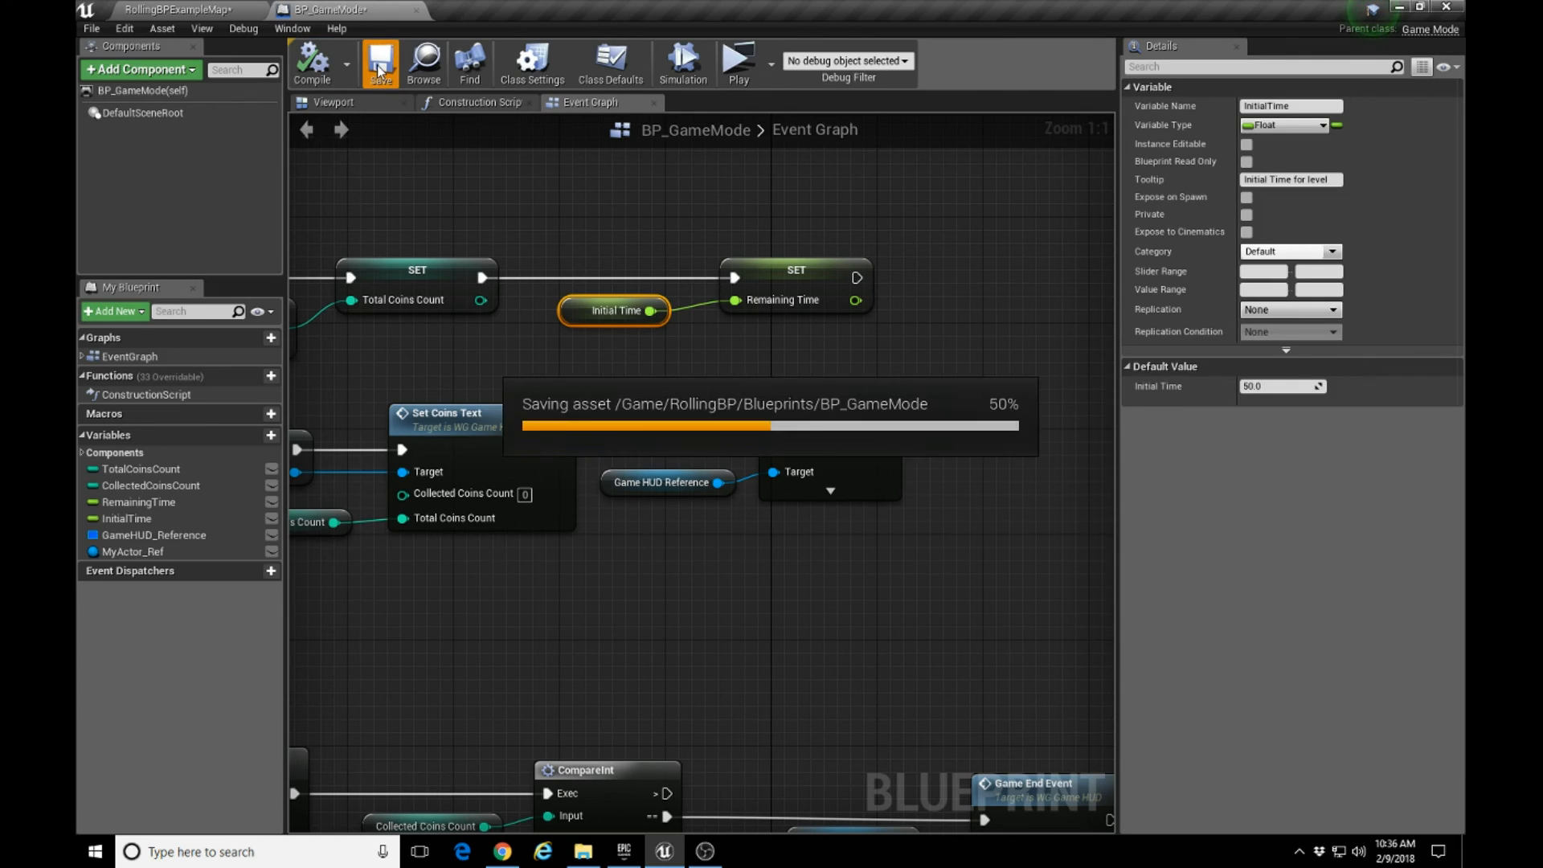
{"action": "left_click", "coordinate": [416, 10]}
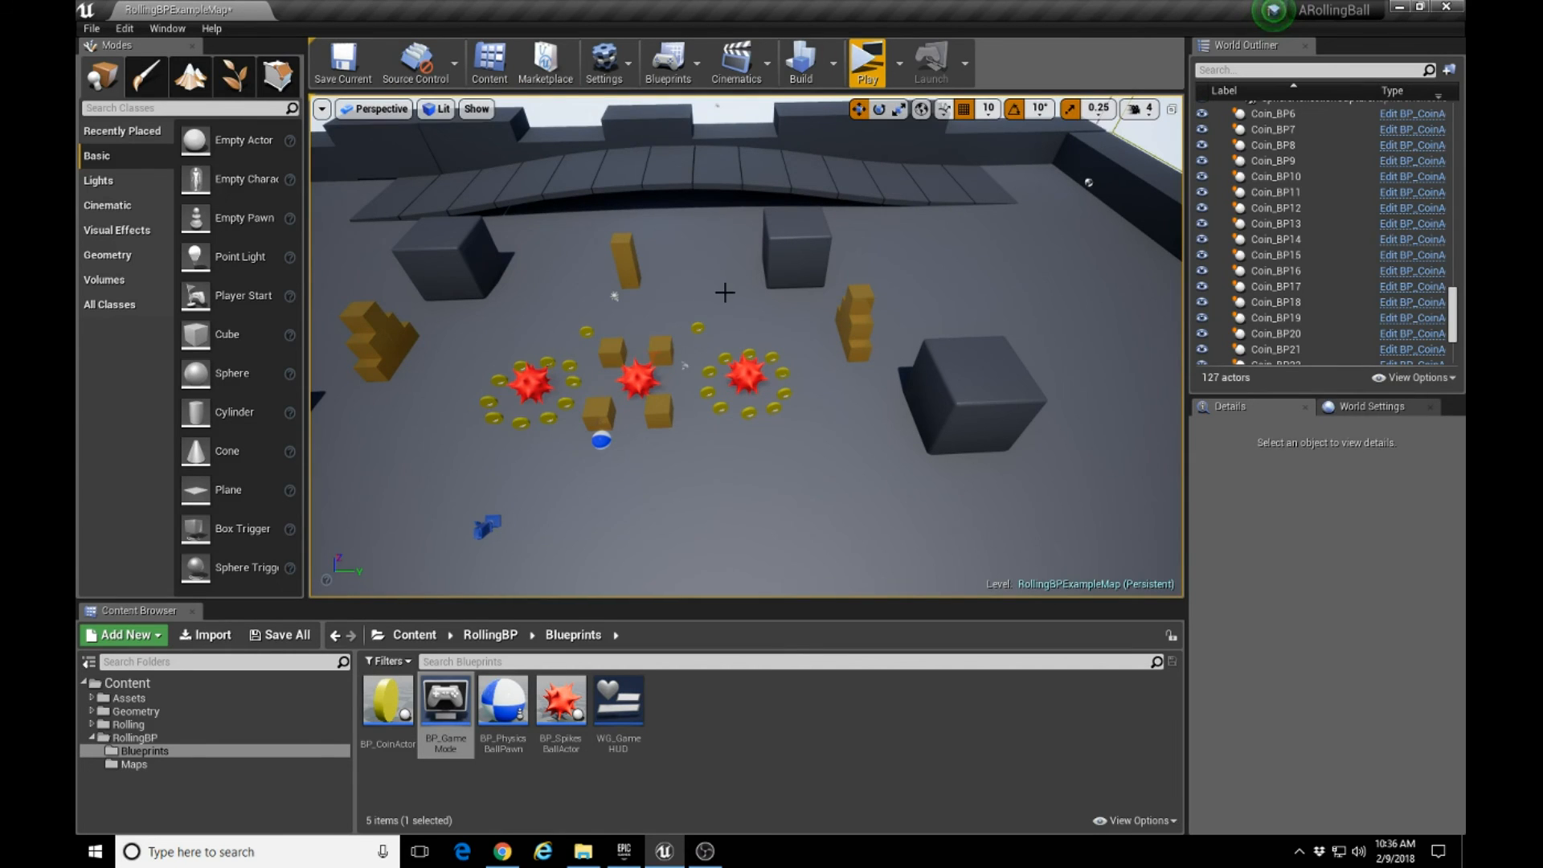
Play the level with the new time limit, collect coins around the ring beside the cubes, and end the session.
{"action": "left_click", "coordinate": [867, 61]}
{"action": "key", "text": "d"}
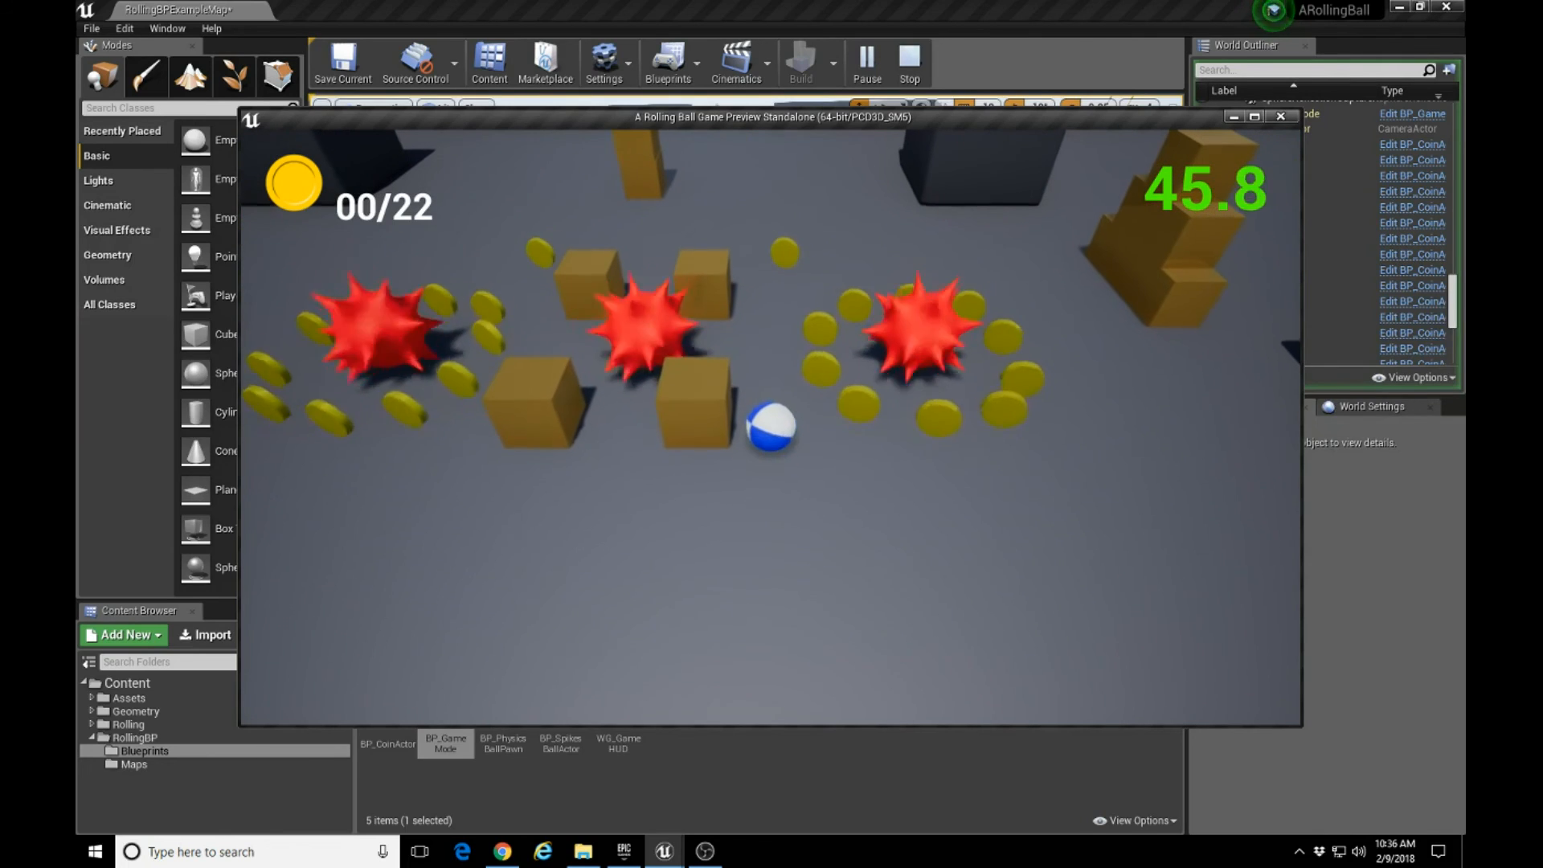
{"action": "key", "text": "w"}
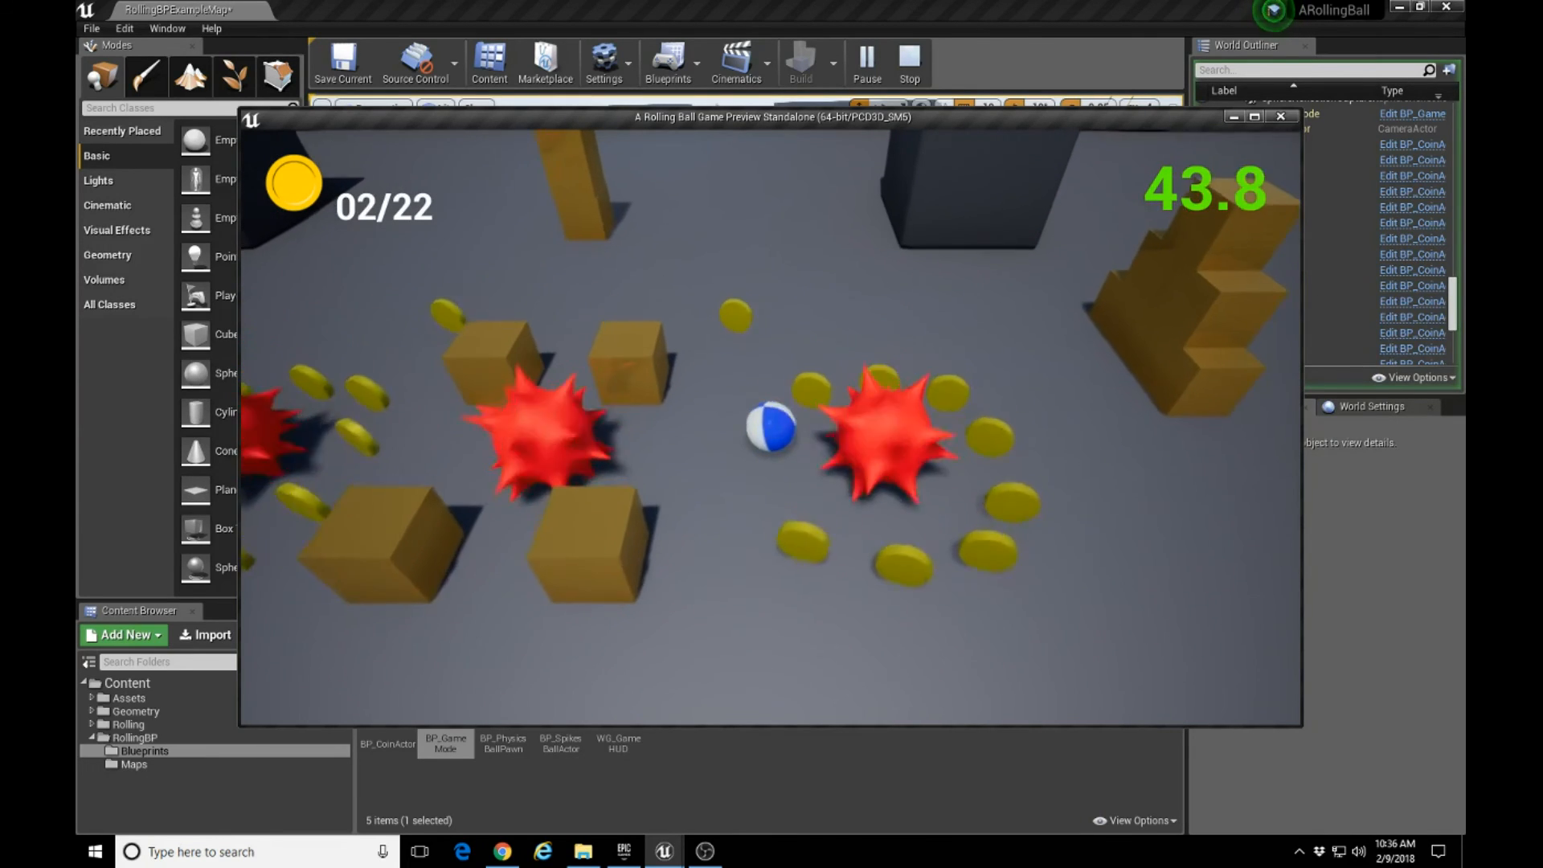
{"action": "key", "text": "s"}
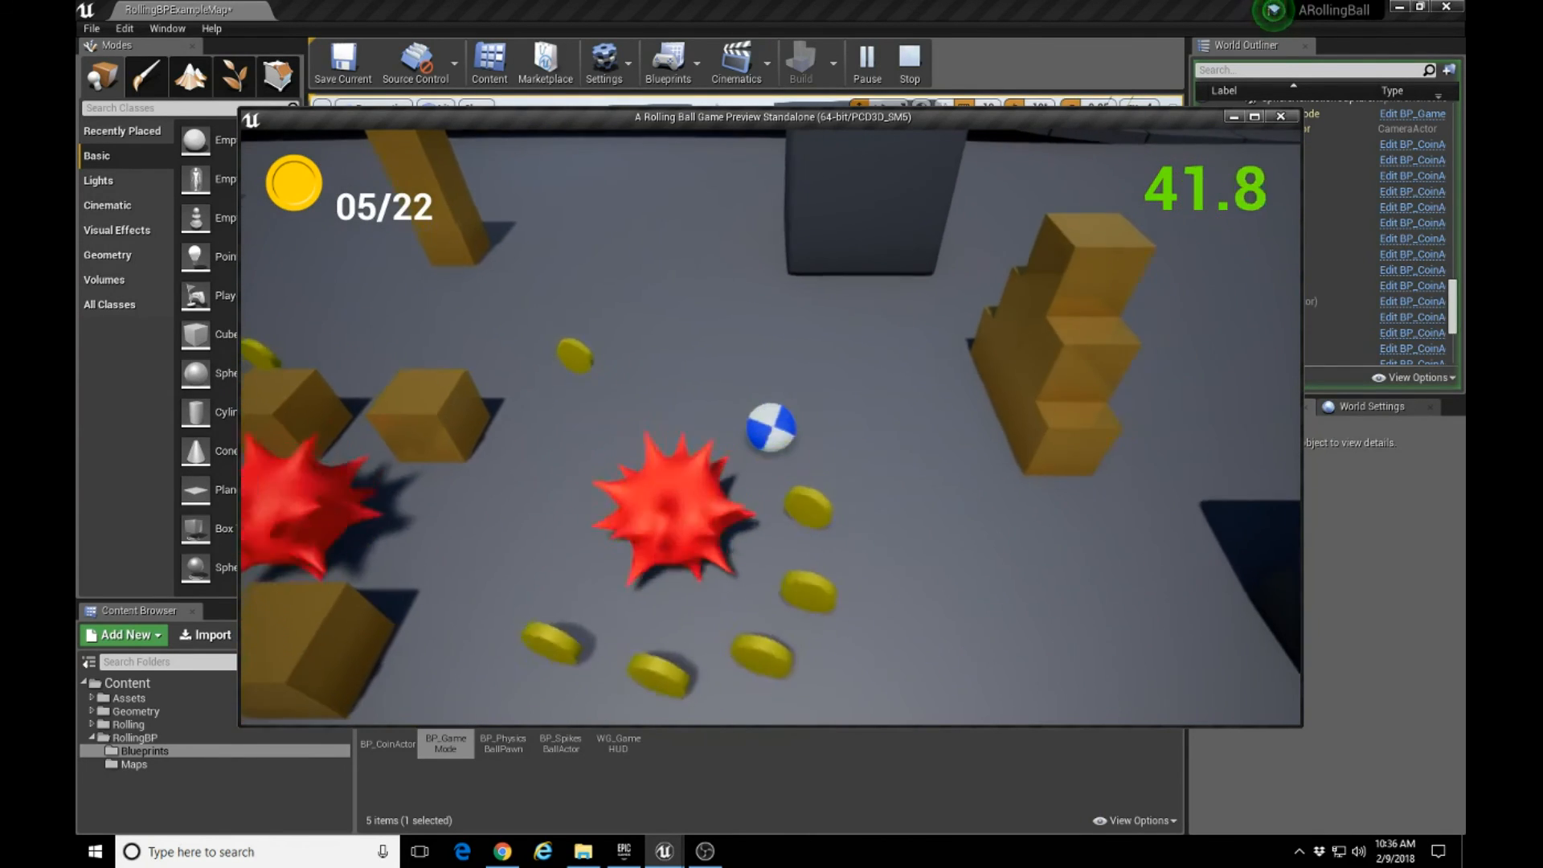
{"action": "key", "text": "a"}
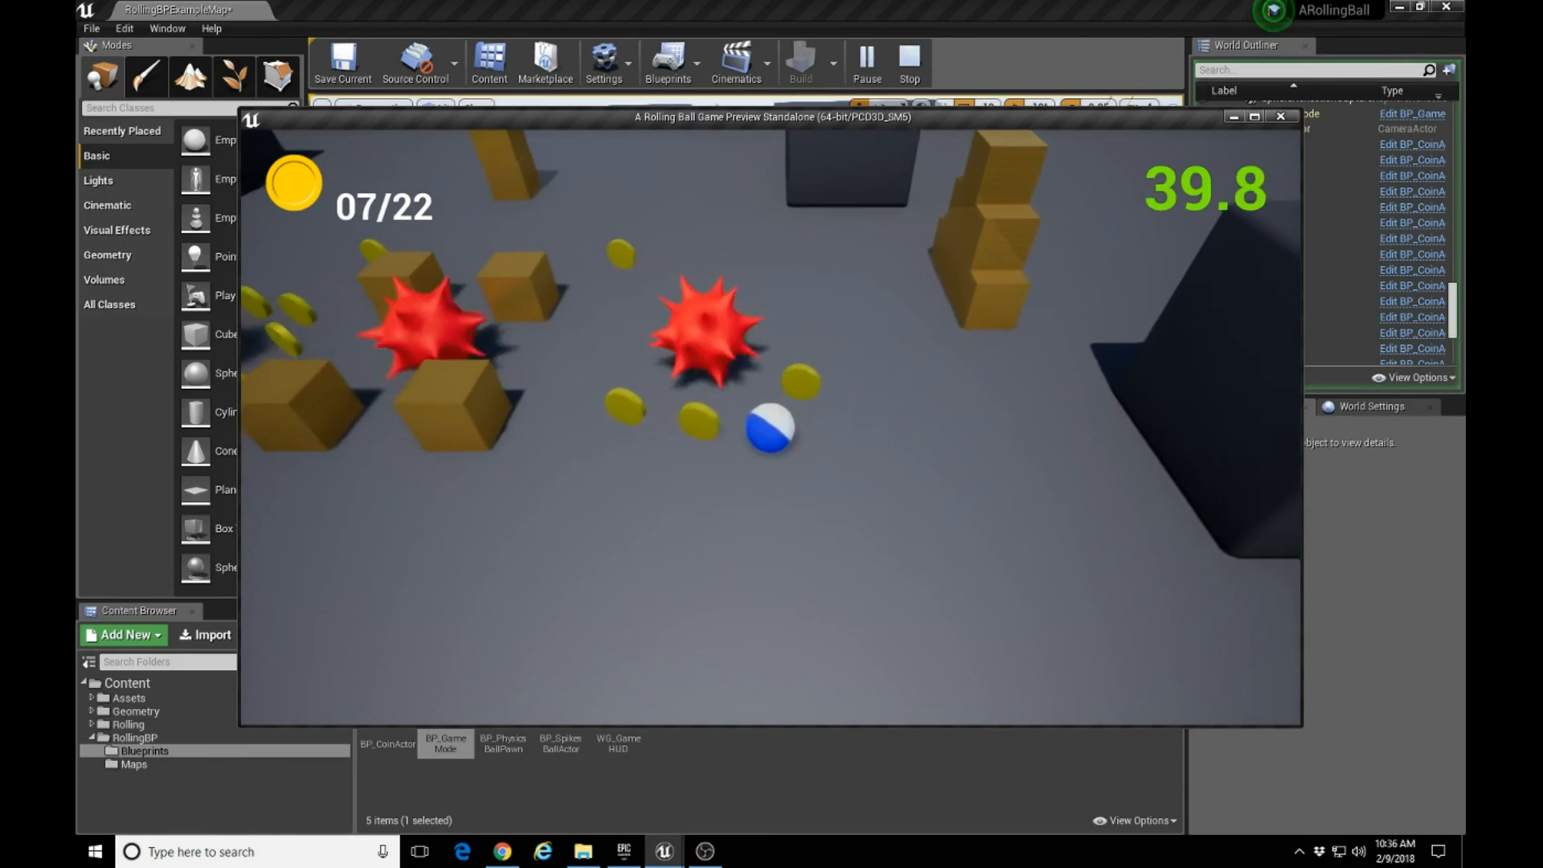
{"action": "key", "text": "w"}
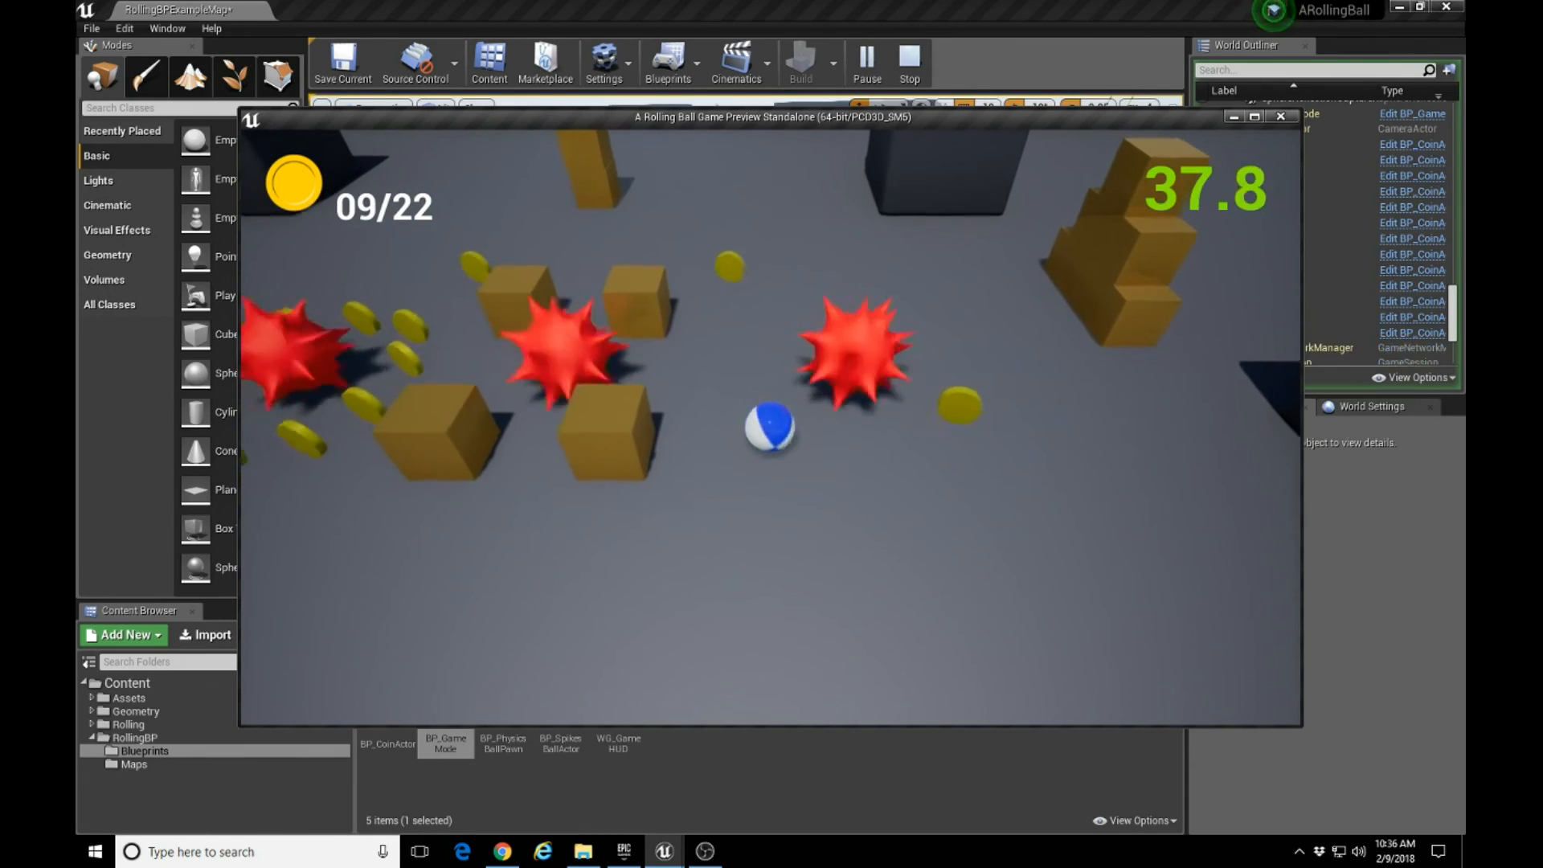
{"action": "key", "text": "Escape"}
Examine the finished layout of coins, spiked balls and cubes from the front and from the side.
{"action": "right_click_drag", "start_coordinate": [746, 346], "coordinate": [738, 273]}
{"action": "key", "text": "w"}
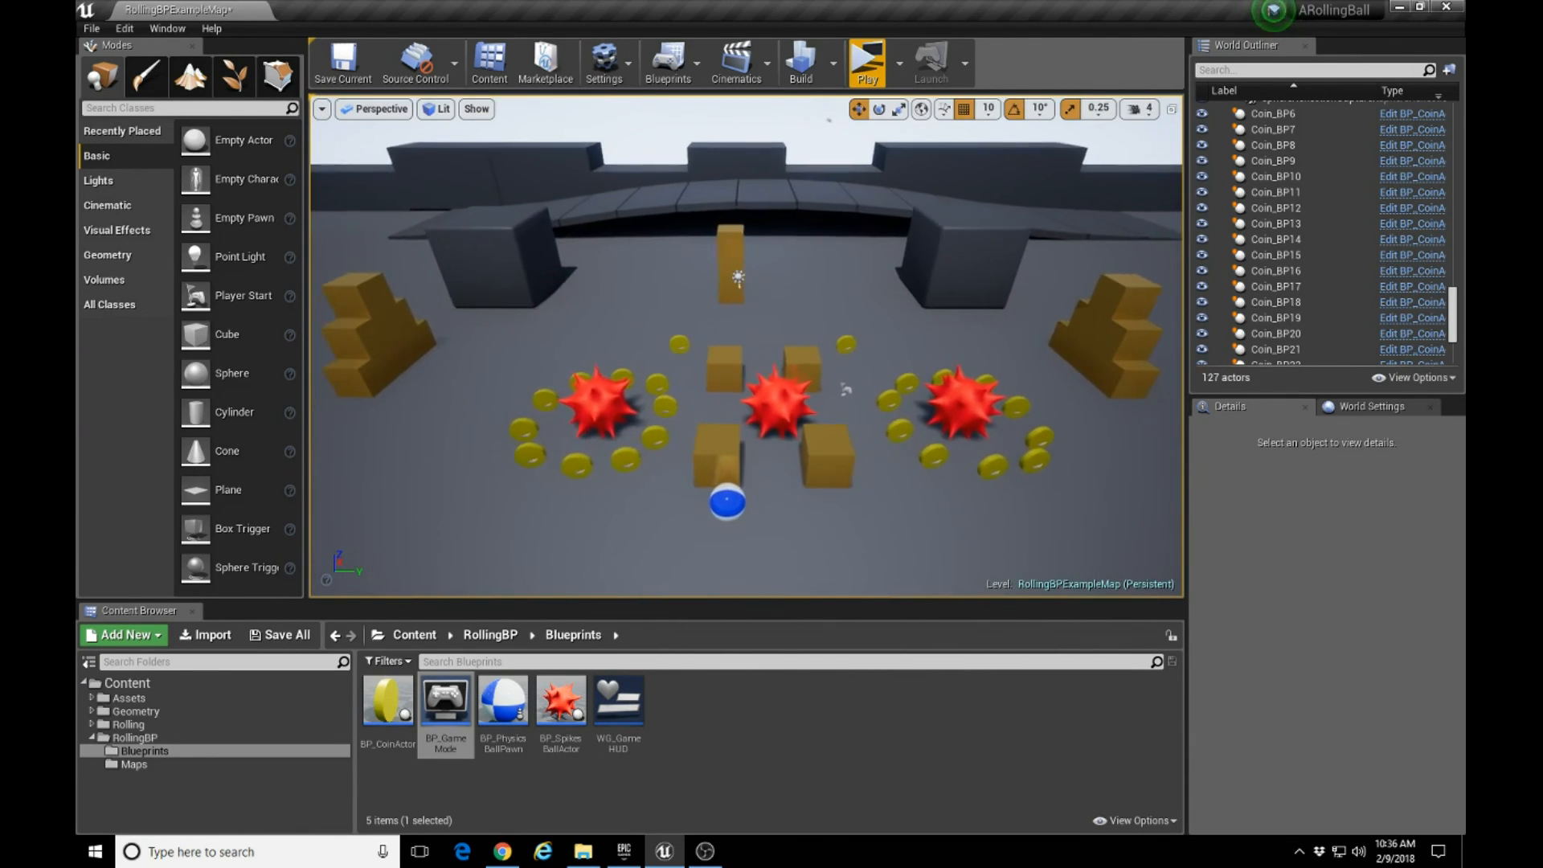
{"action": "key", "text": "d"}
{"action": "key", "text": "a"}
{"action": "key", "text": "a"}
{"action": "right_click_drag", "start_coordinate": [738, 273], "coordinate": [848, 281]}
{"action": "key", "text": "a"}
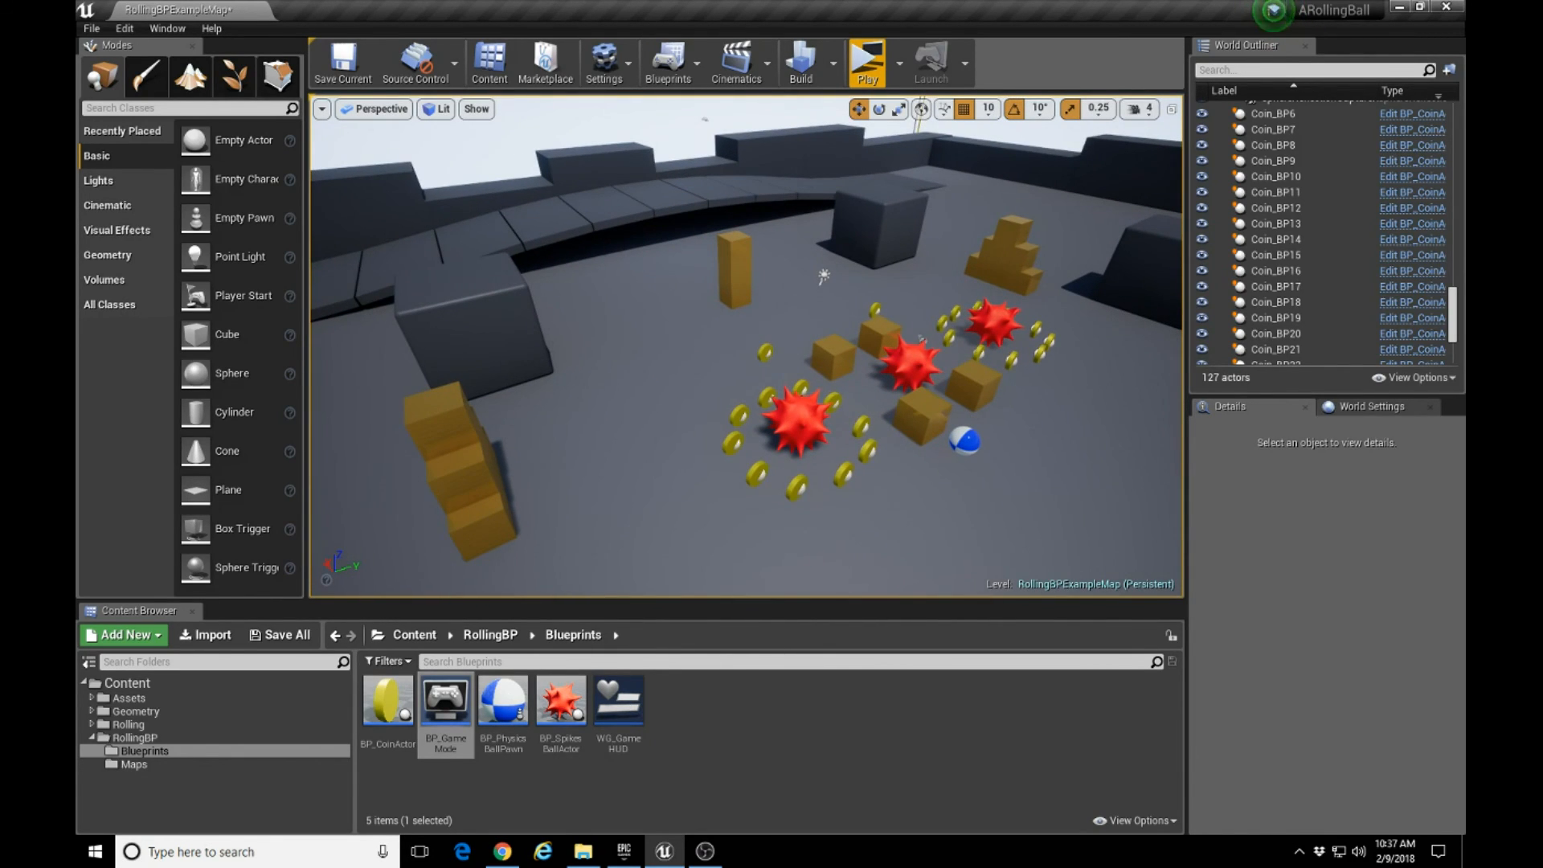